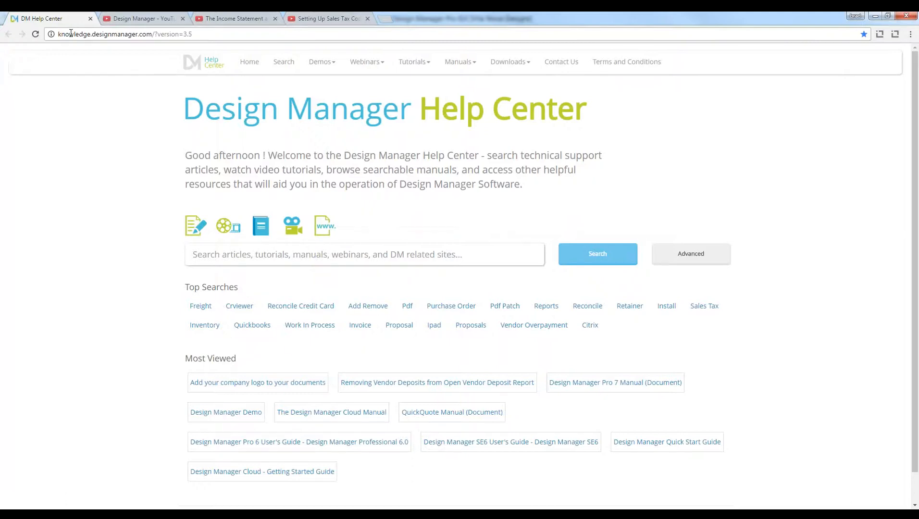
# Open the recorded webinars page of the Design Manager Help Center.
pyautogui.moveTo(59, 34); pyautogui.dragTo(151, 38)
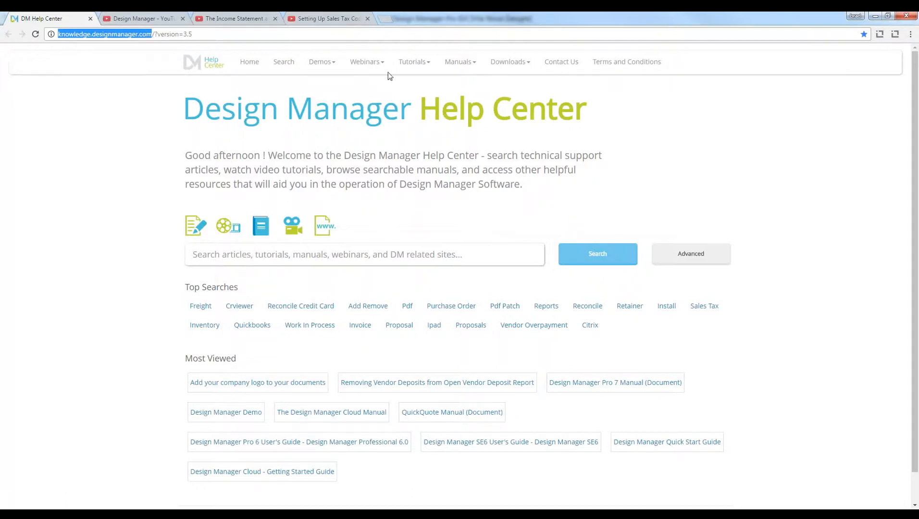
pyautogui.click(365, 62)
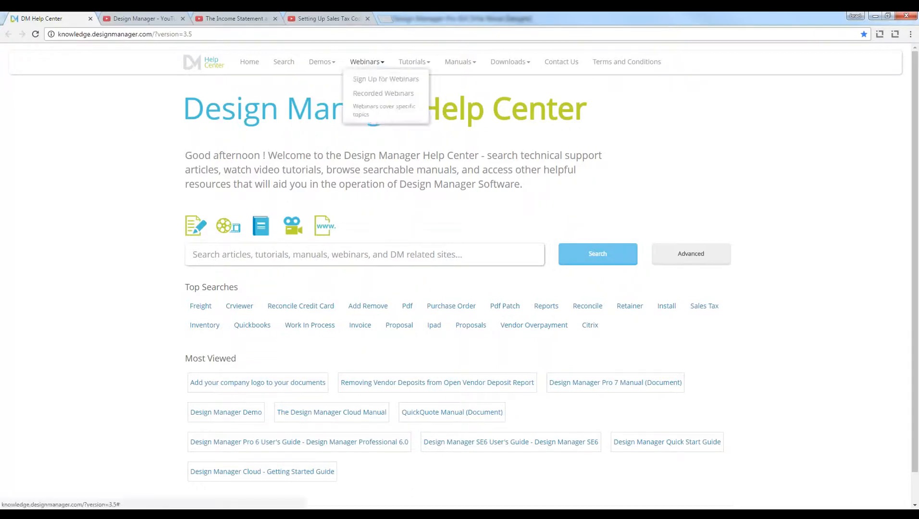
pyautogui.click(386, 96)
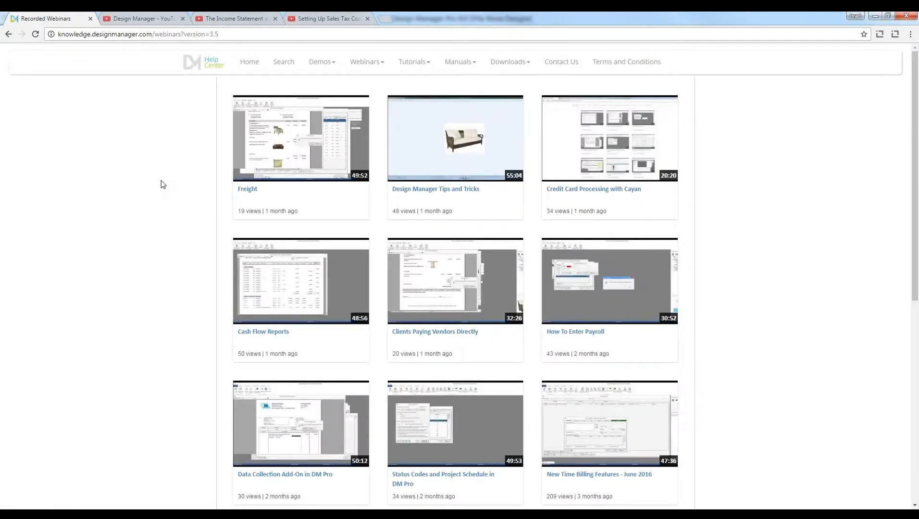
# Switch to the Design Manager YouTube channel and look through its tutorial, course and webinar playlists.
pyautogui.click(148, 18)
pyautogui.moveTo(153, 34); pyautogui.dragTo(208, 34)
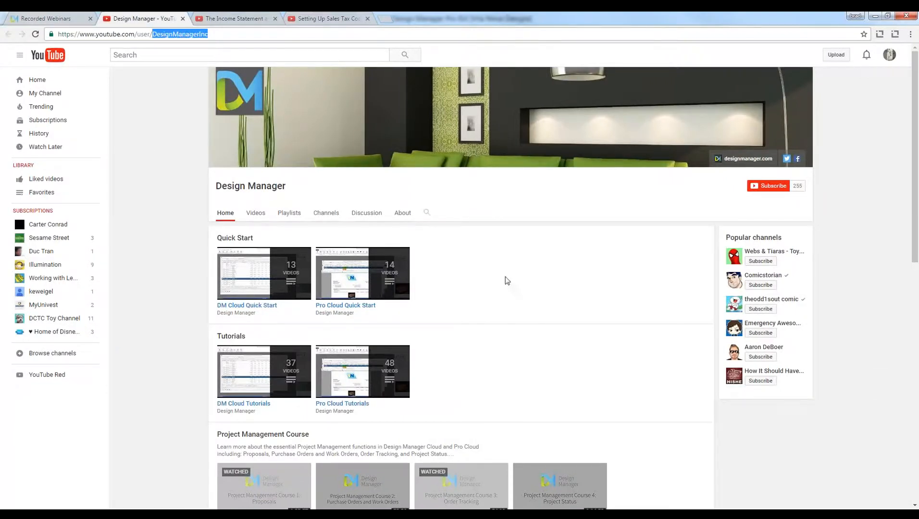
pyautogui.scroll(-1, 507, 281)
pyautogui.scroll(-10, 508, 281)
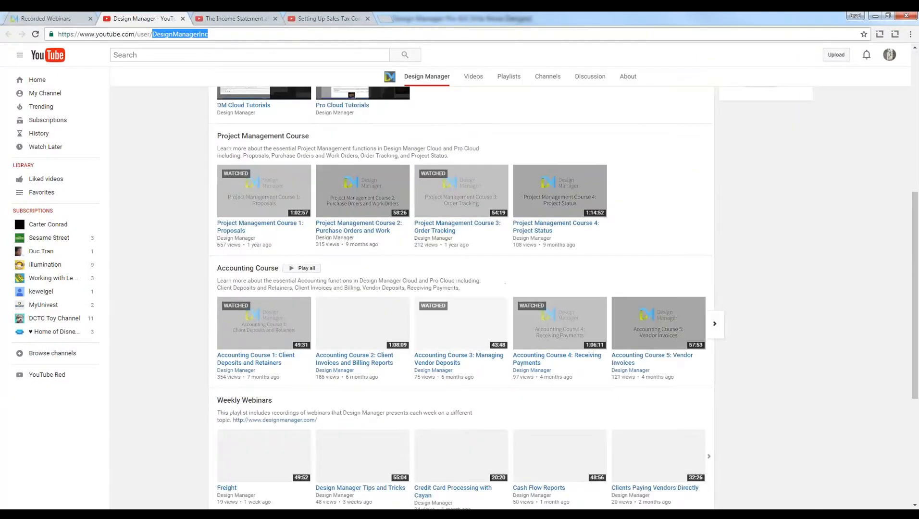
pyautogui.scroll(-1, 363, 231)
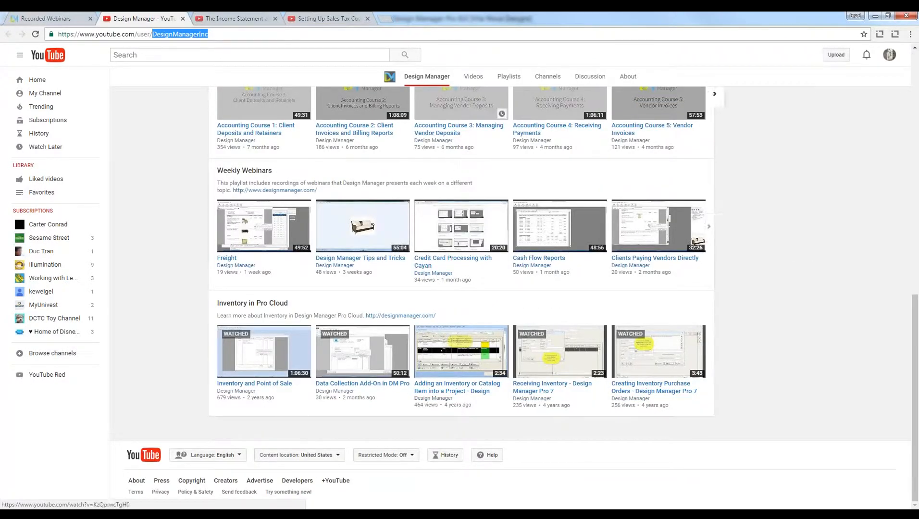
pyautogui.click(873, 17)
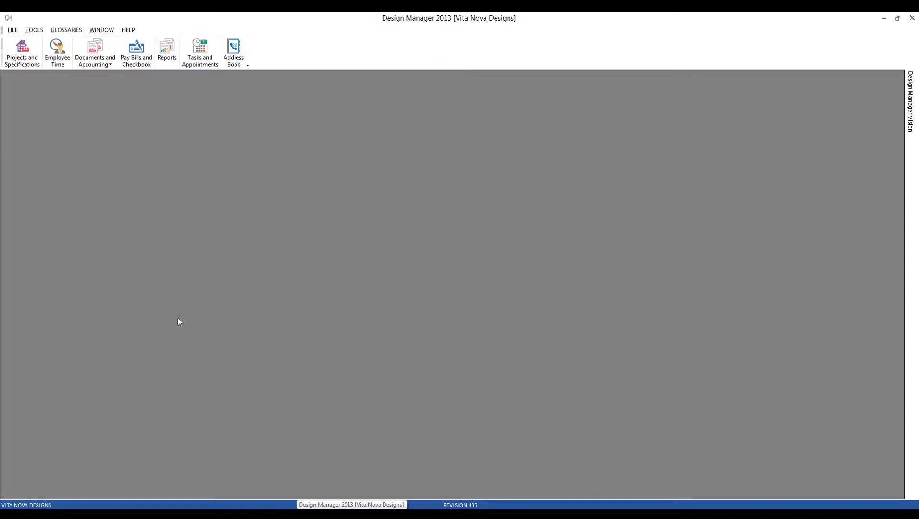
# Switch to Design Manager 2013 and open the general advanced options in the company settings.
pyautogui.click(13, 30)
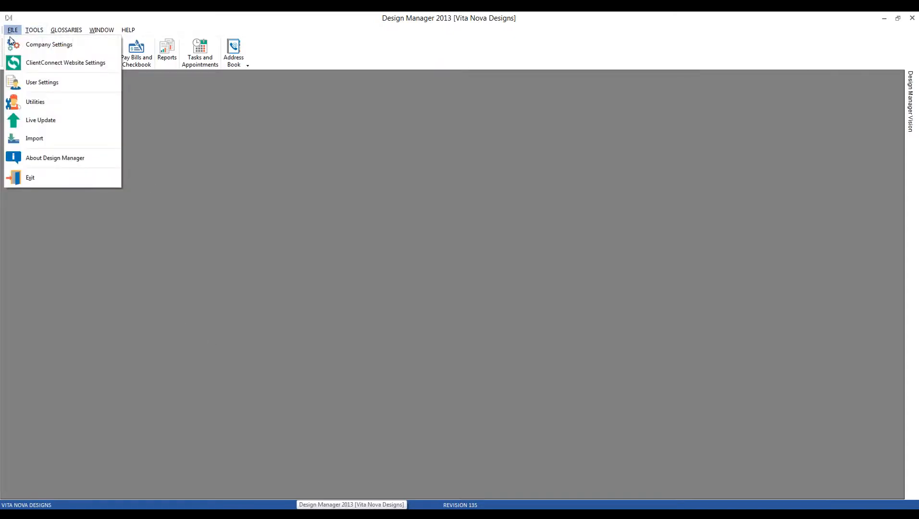
pyautogui.click(76, 47)
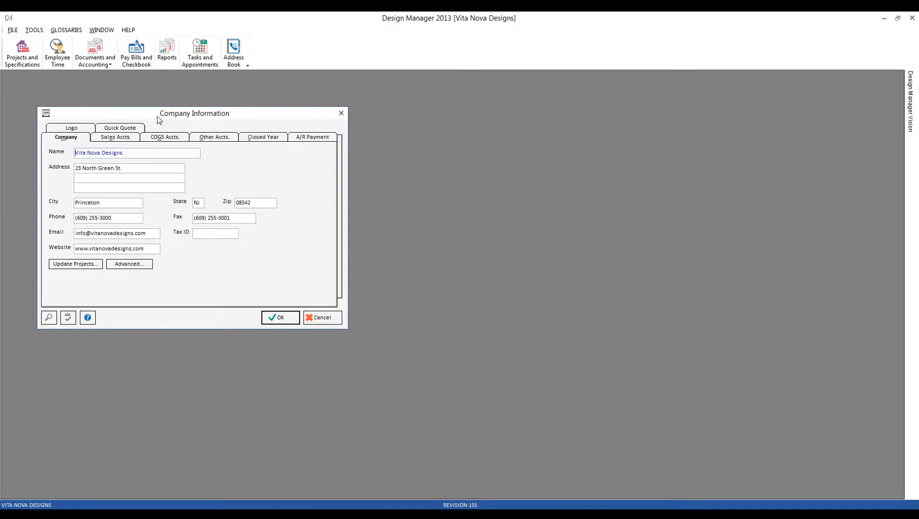
pyautogui.click(142, 265)
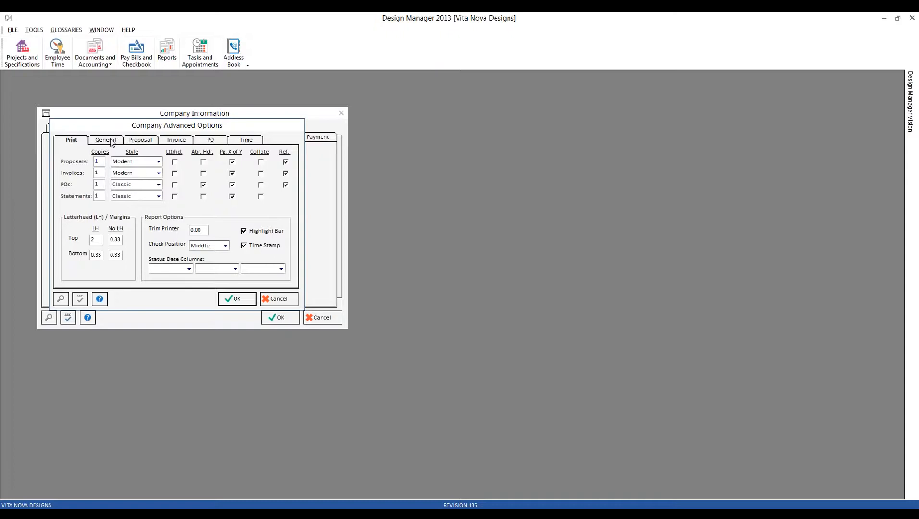
pyautogui.click(108, 140)
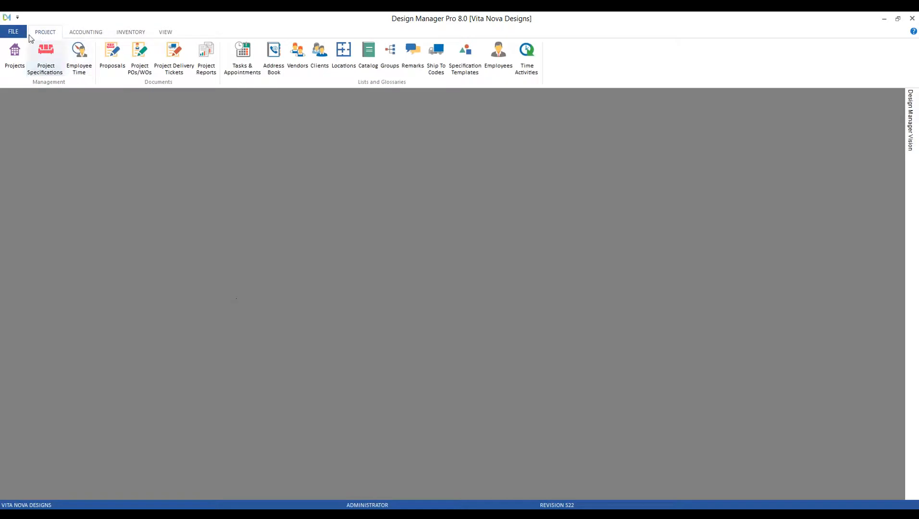
# In Design Manager Pro 8.0, view the general advanced options of the company settings and close them without changes.
pyautogui.click(13, 31)
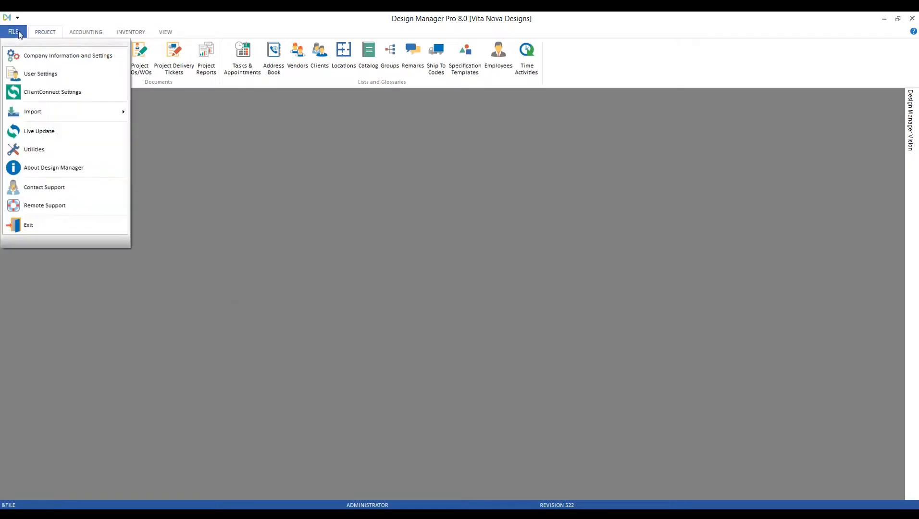
pyautogui.click(62, 56)
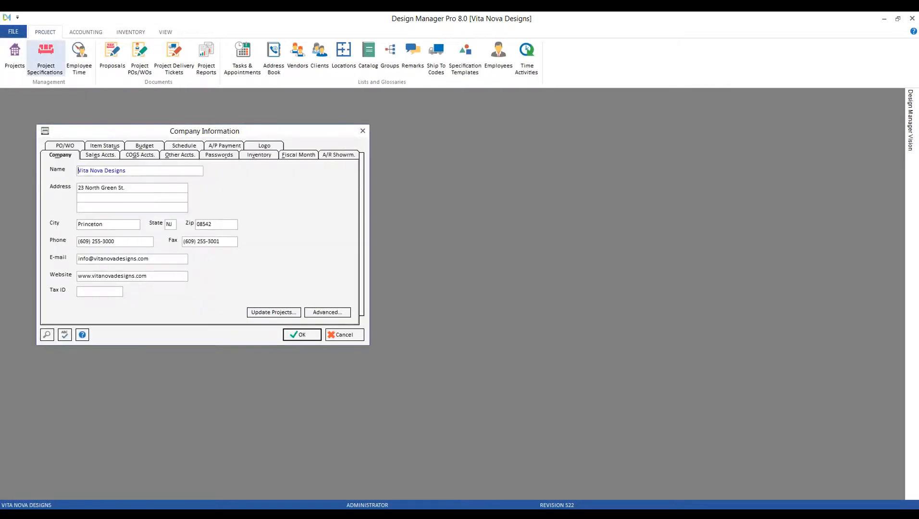
pyautogui.click(324, 313)
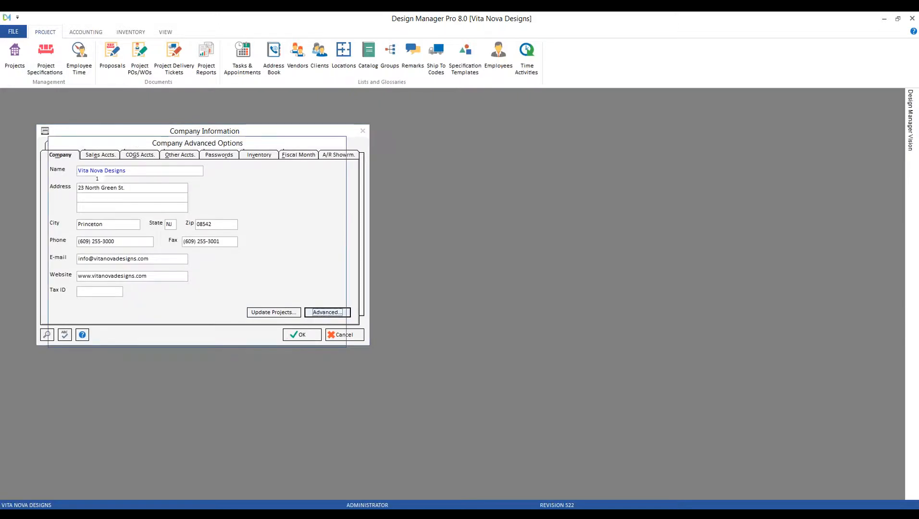
pyautogui.click(114, 158)
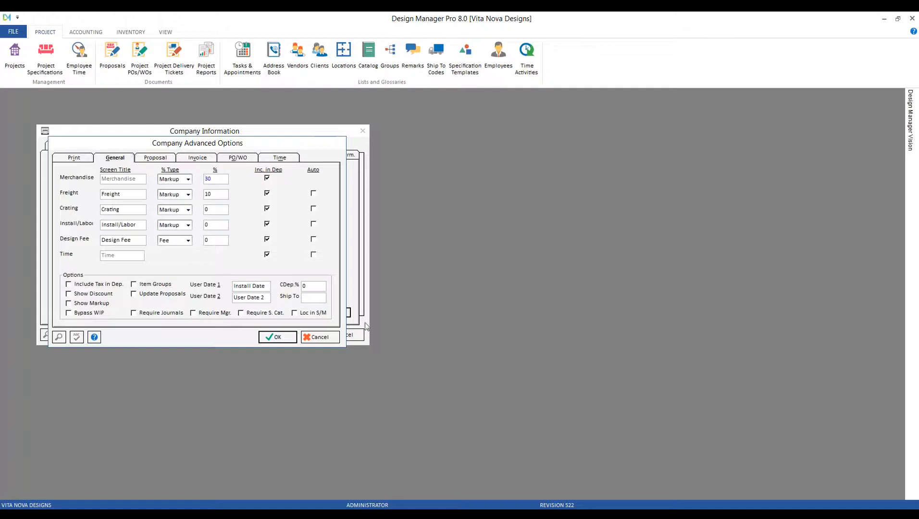
pyautogui.click(337, 338)
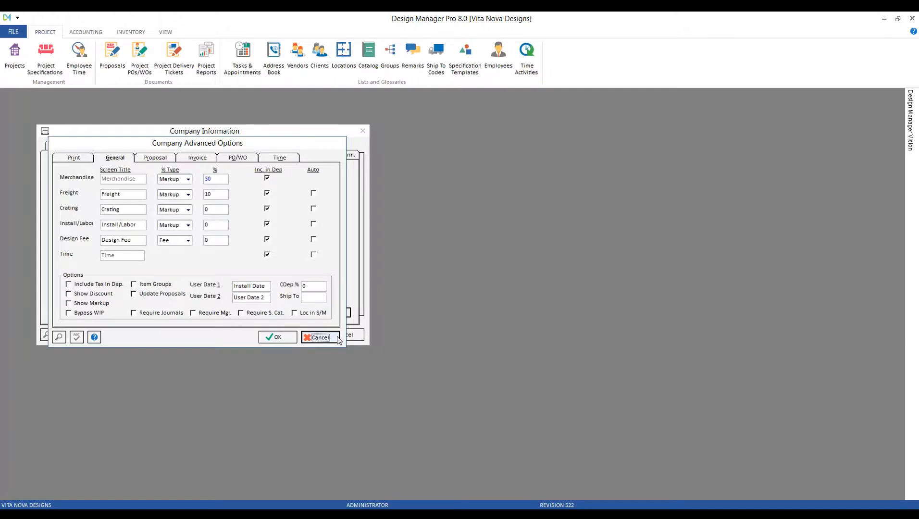
pyautogui.click(340, 335)
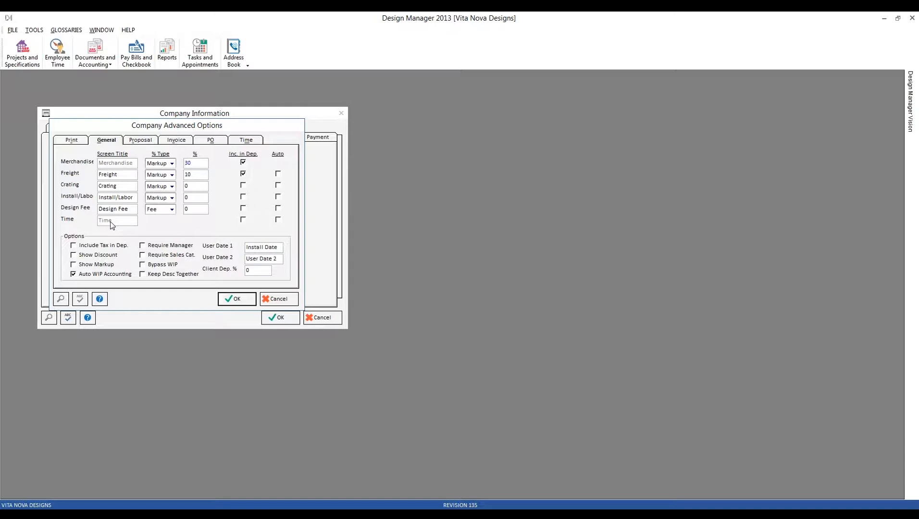
# In Design Manager 2013, examine the screen titles of the Freight, Crating, Install/Labor and Design Fee components.
pyautogui.click(108, 176)
pyautogui.click(110, 186)
pyautogui.click(109, 197)
pyautogui.click(110, 210)
pyautogui.click(116, 186)
pyautogui.click(116, 197)
# Open the Pennsylvania Sales Tax code from the sales tax code glossary and place it beside the company options.
pyautogui.click(66, 30)
pyautogui.click(86, 152)
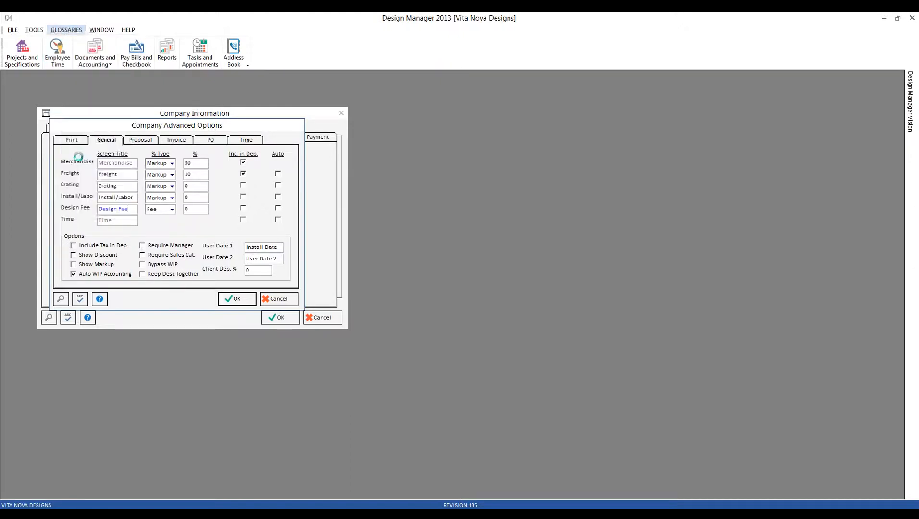
pyautogui.moveTo(249, 143); pyautogui.dragTo(665, 113)
pyautogui.click(608, 158)
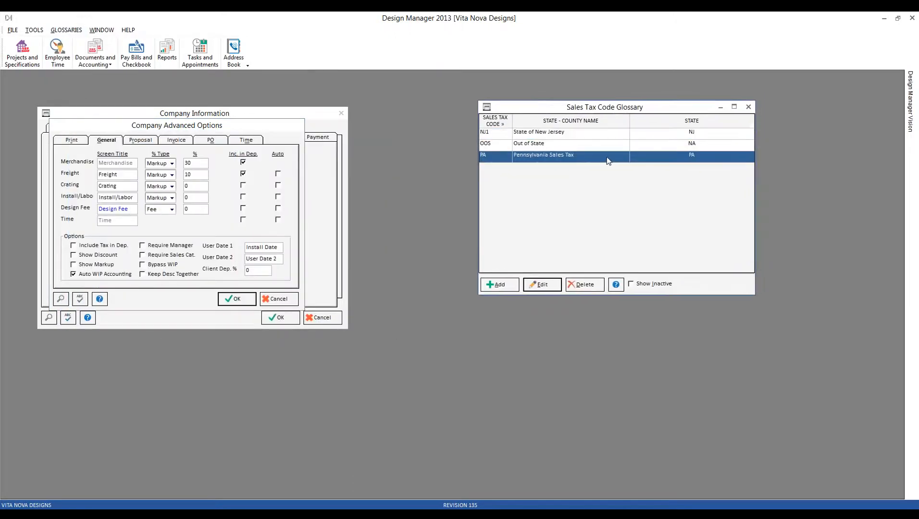
pyautogui.click(542, 285)
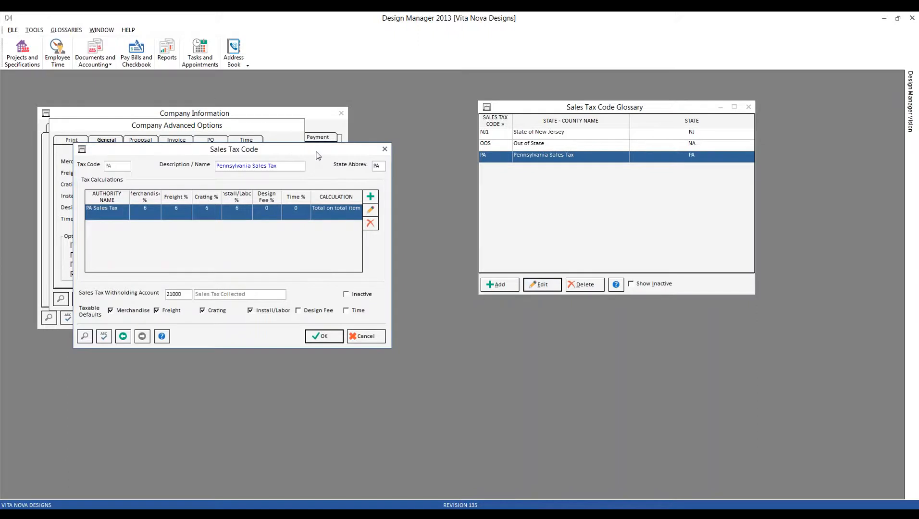
pyautogui.moveTo(313, 149); pyautogui.dragTo(706, 175)
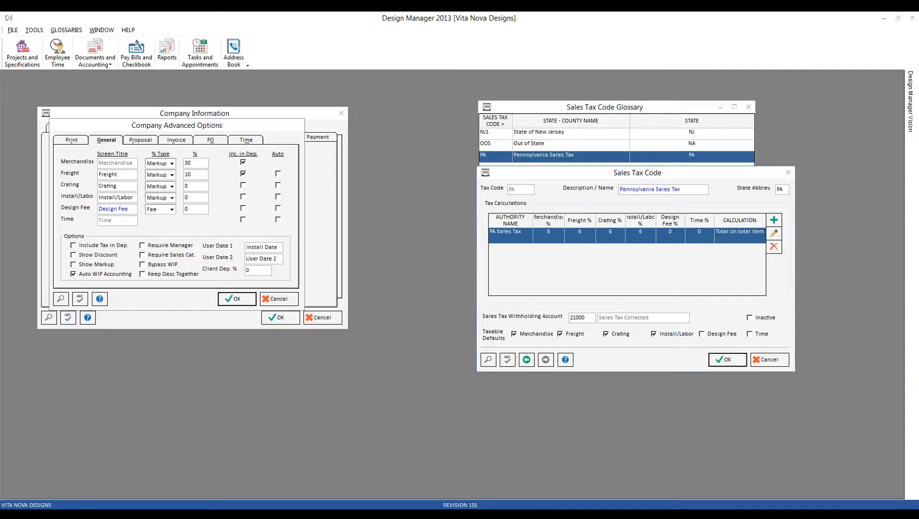
# Show the "Setting Up Sales Tax Codes" video in the browser and return to Design Manager 2013.
pyautogui.hotkey('alt', 'Tab')
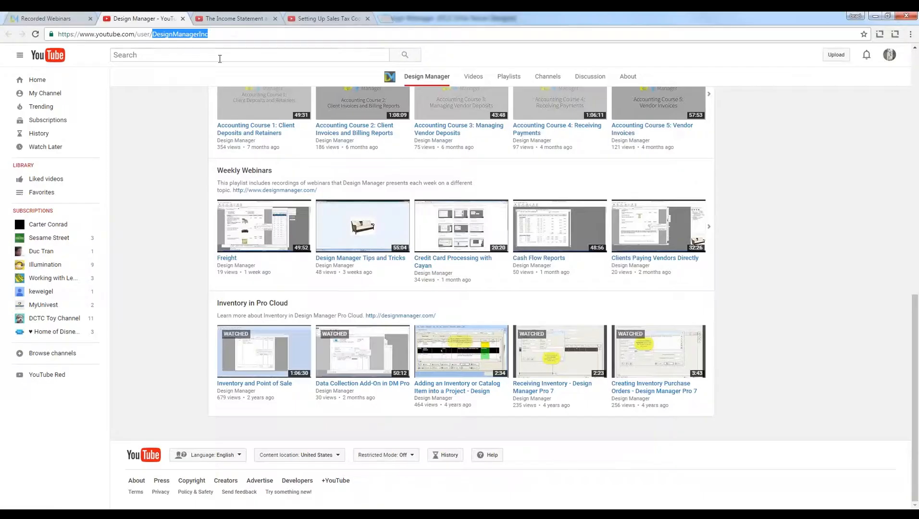
pyautogui.click(313, 20)
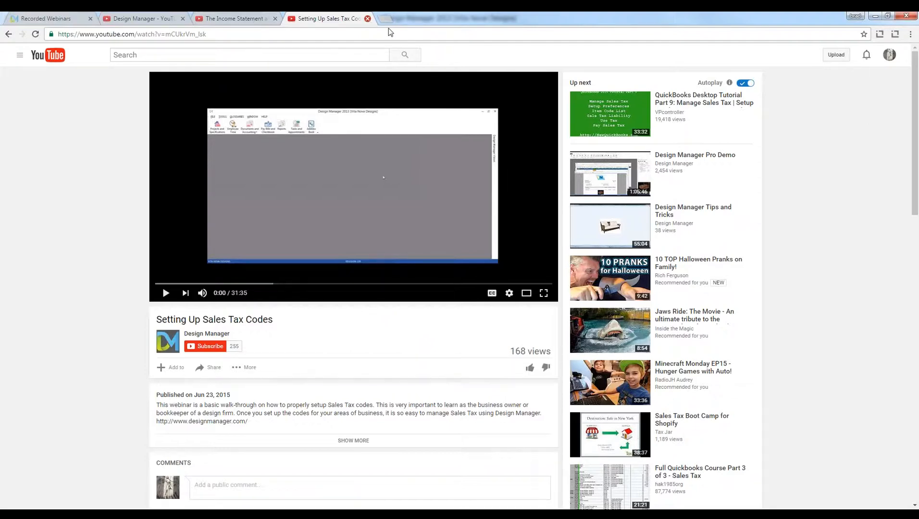
pyautogui.hotkey('alt', 'Tab')
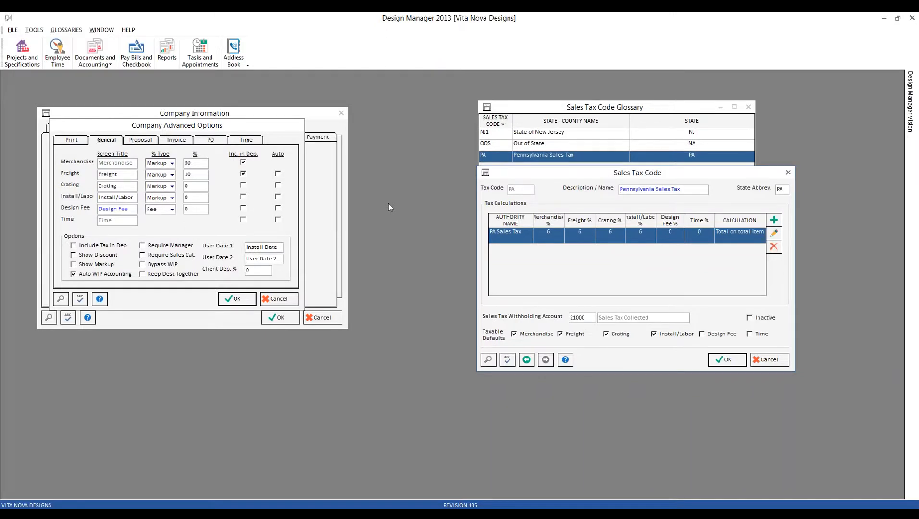
# Change the Crating screen title to Installation and the Install/Labor screen title to Labor.
pyautogui.click(121, 186)
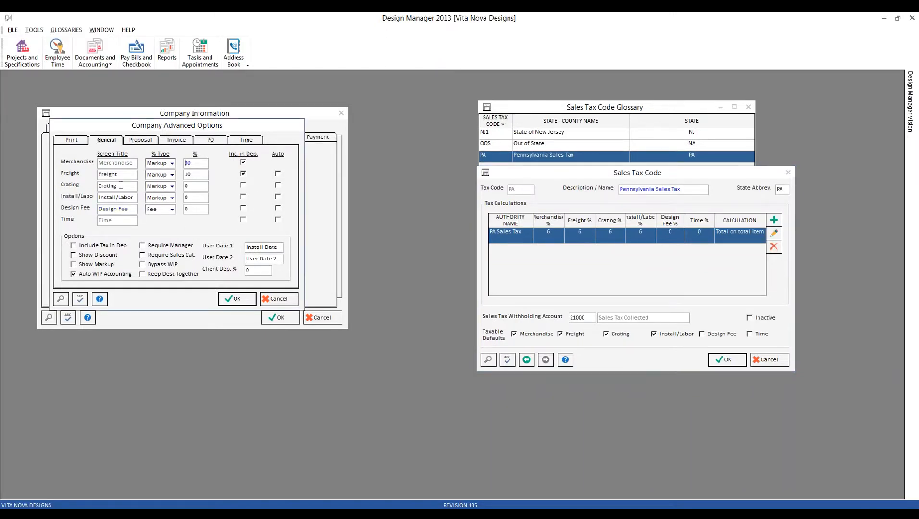
pyautogui.moveTo(120, 186); pyautogui.dragTo(78, 189)
pyautogui.write('Installation')
pyautogui.press('Tab')
pyautogui.click(135, 197)
pyautogui.write('Labor')
pyautogui.press('Tab')
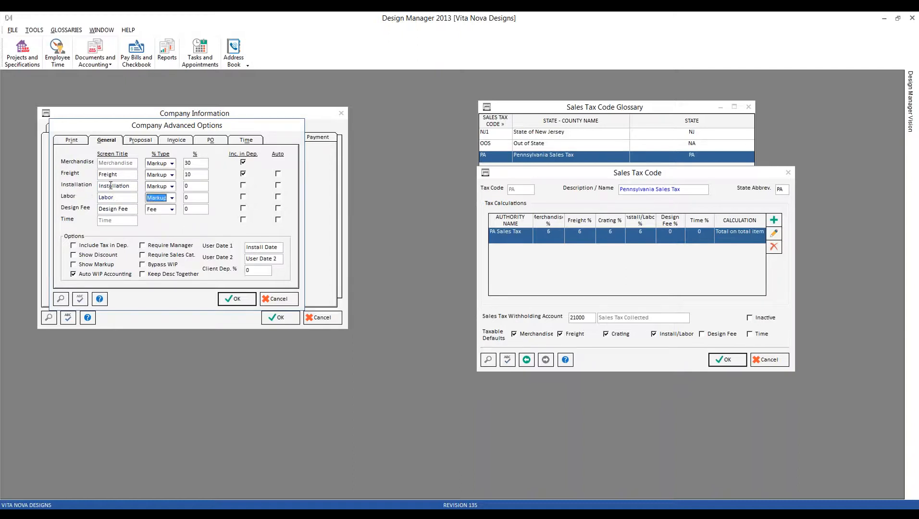
# Change the Freight screen title to Shipping in the general company options.
pyautogui.click(133, 187)
pyautogui.click(127, 187)
pyautogui.doubleClick(119, 174)
pyautogui.write('Shipping')
pyautogui.press('Tab')
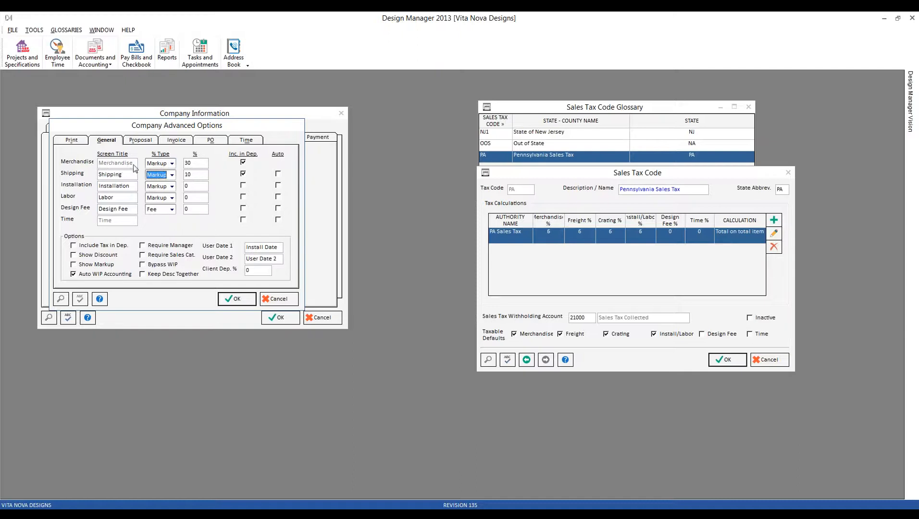
# Check the Merchandise and Shipping markup percentages and view the Shipping style choices in the proposal options.
pyautogui.click(202, 165)
pyautogui.click(203, 176)
pyautogui.click(146, 140)
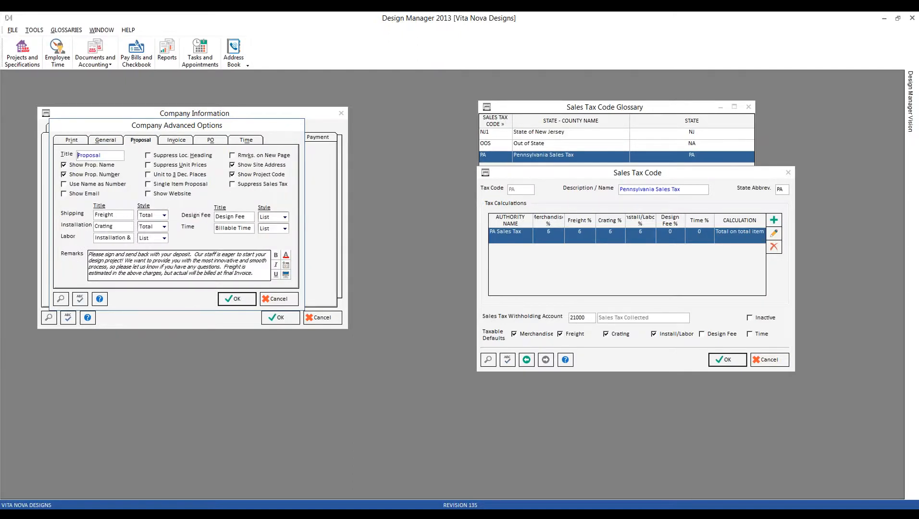
pyautogui.click(164, 216)
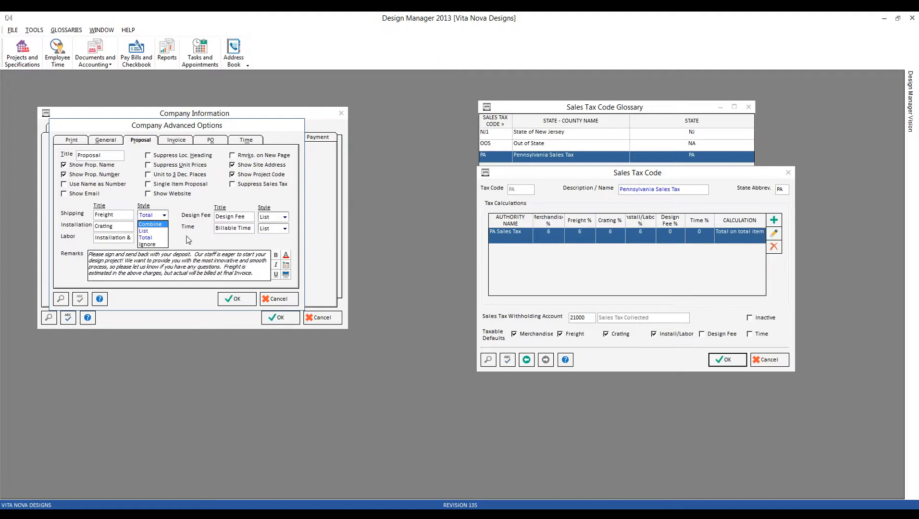
# Discard the company settings changes and close the Pennsylvania tax code and the sales tax code glossary.
pyautogui.click(286, 303)
pyautogui.click(284, 301)
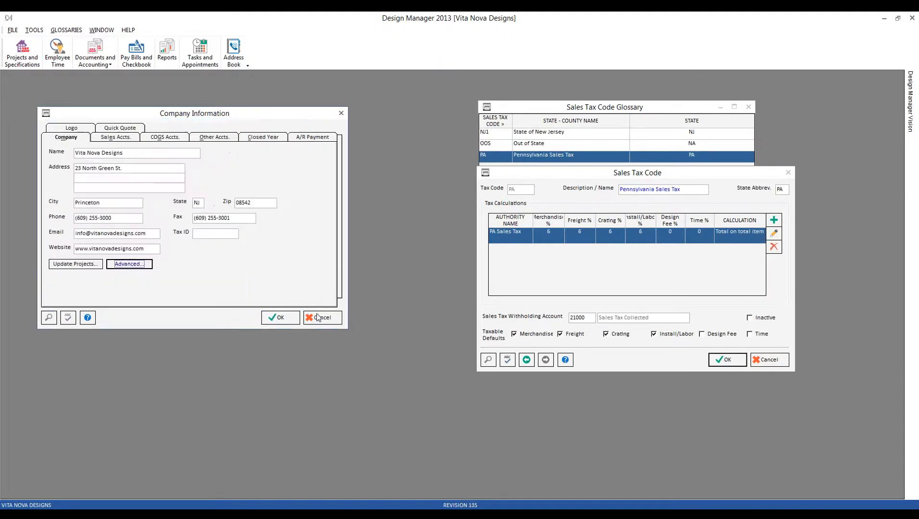
pyautogui.click(321, 319)
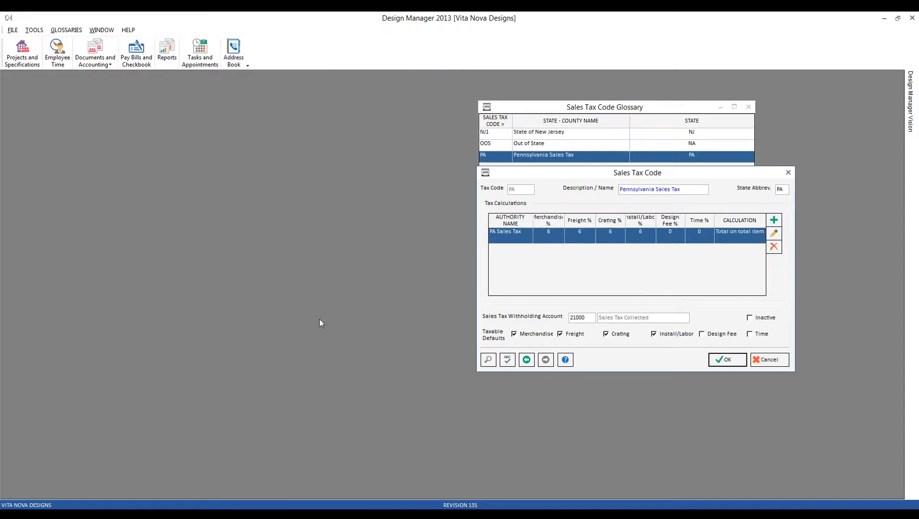
pyautogui.click(788, 172)
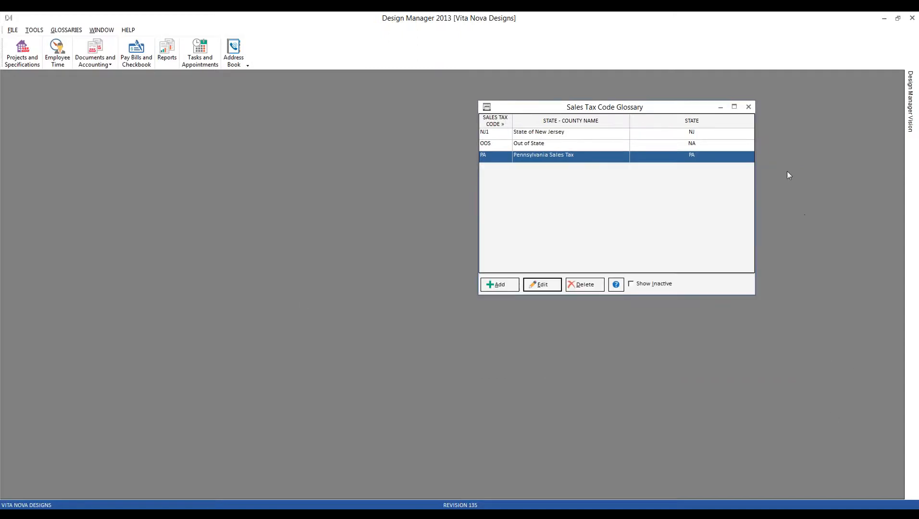
pyautogui.click(752, 107)
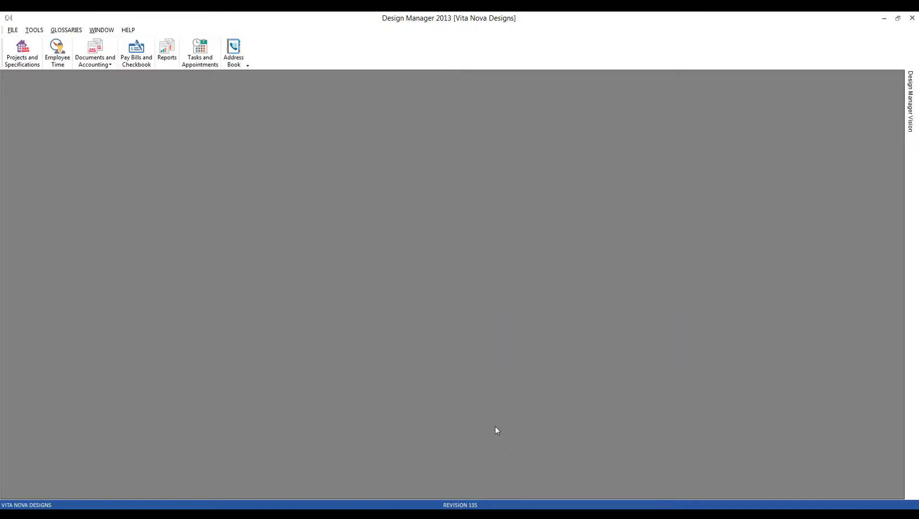
# Find the Freight Analysis (Installation / Labor / Etc.) report among the project management reports and view its description.
pyautogui.click(174, 49)
pyautogui.moveTo(175, 170); pyautogui.dragTo(122, 112)
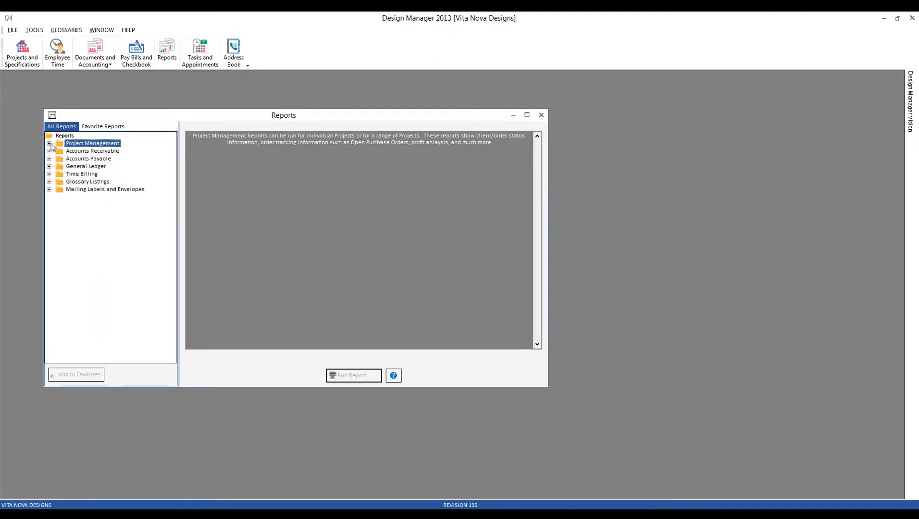
pyautogui.click(49, 143)
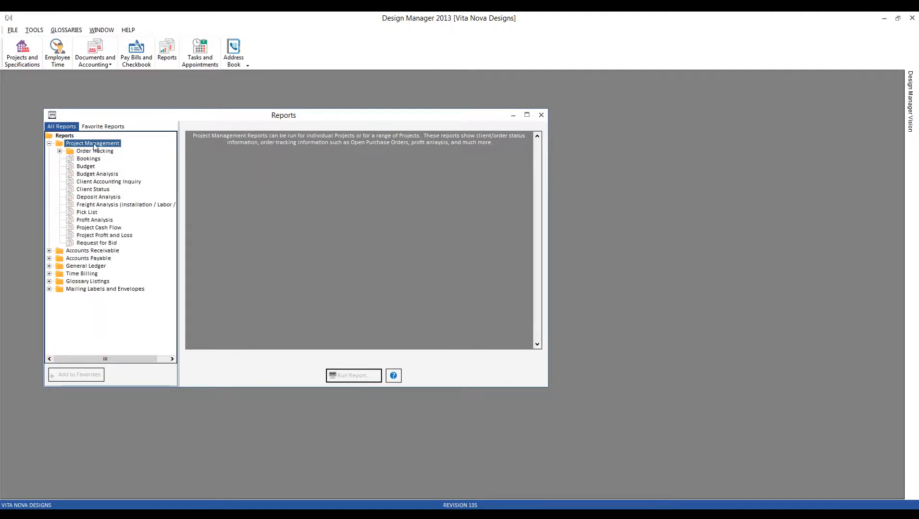
pyautogui.click(101, 205)
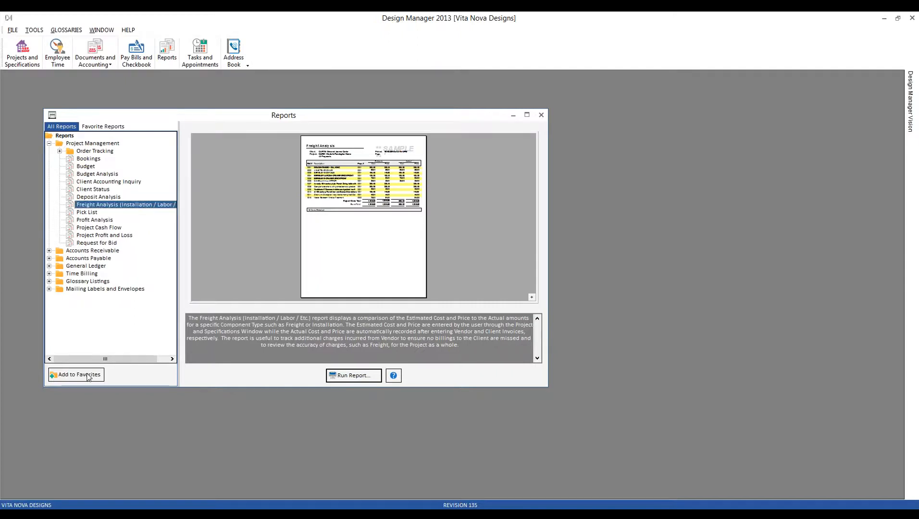
# Run the favorite Freight Analysis report on screen for the Install/Labor component type.
pyautogui.click(115, 126)
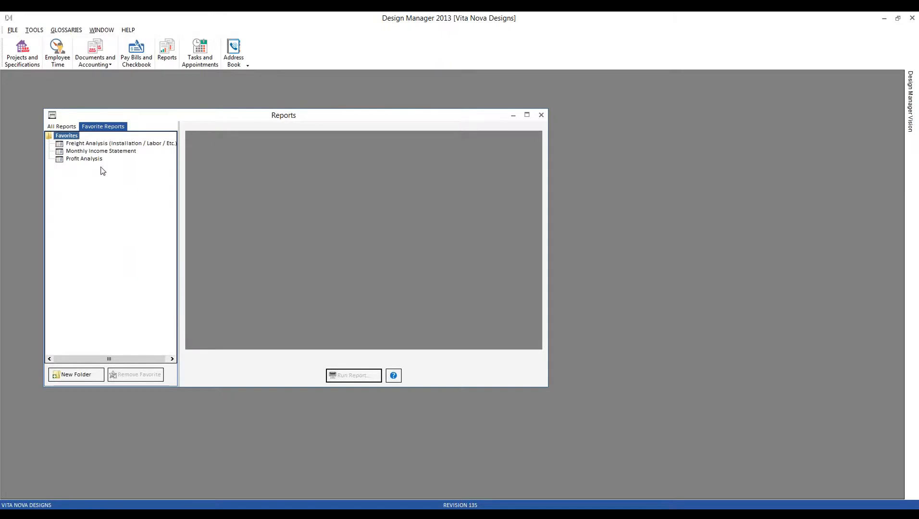
pyautogui.doubleClick(153, 144)
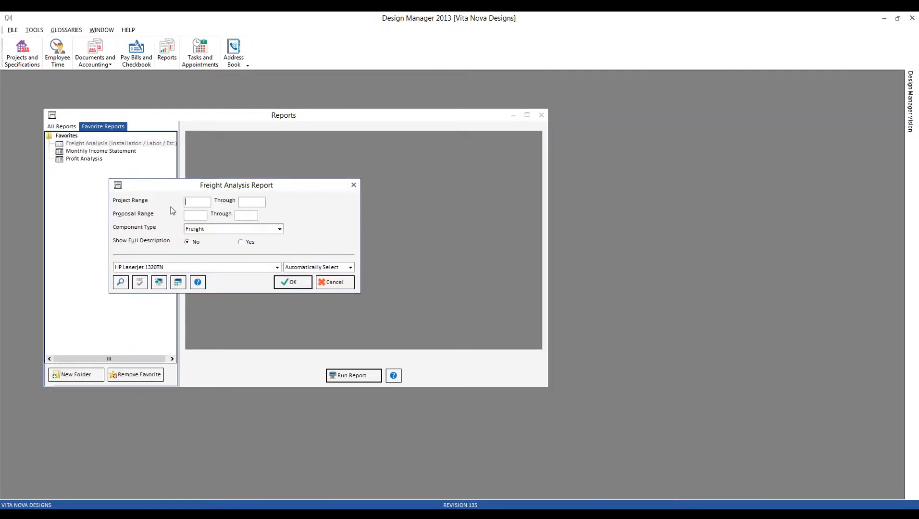
pyautogui.click(280, 230)
pyautogui.click(201, 258)
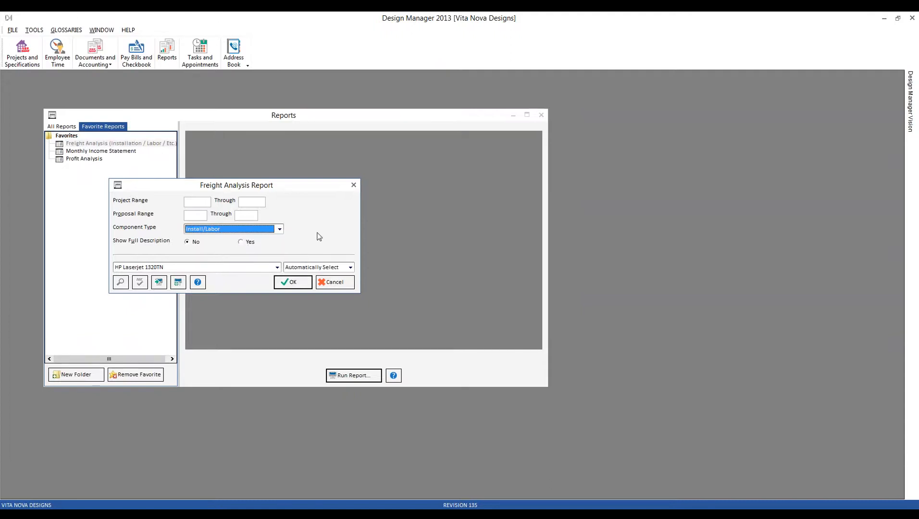
pyautogui.click(299, 280)
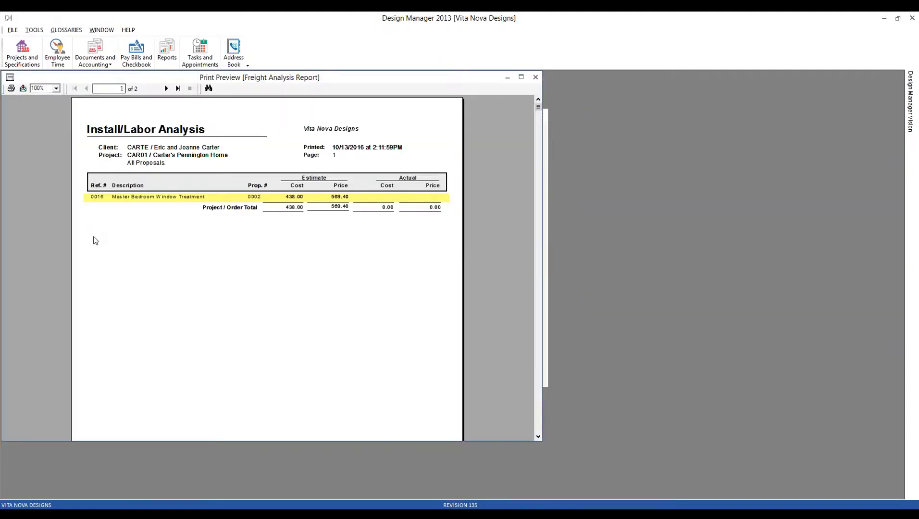
# Review the estimated costs and prices on both report pages, then close the print preview and the reports window.
pyautogui.click(293, 198)
pyautogui.click(337, 199)
pyautogui.click(191, 197)
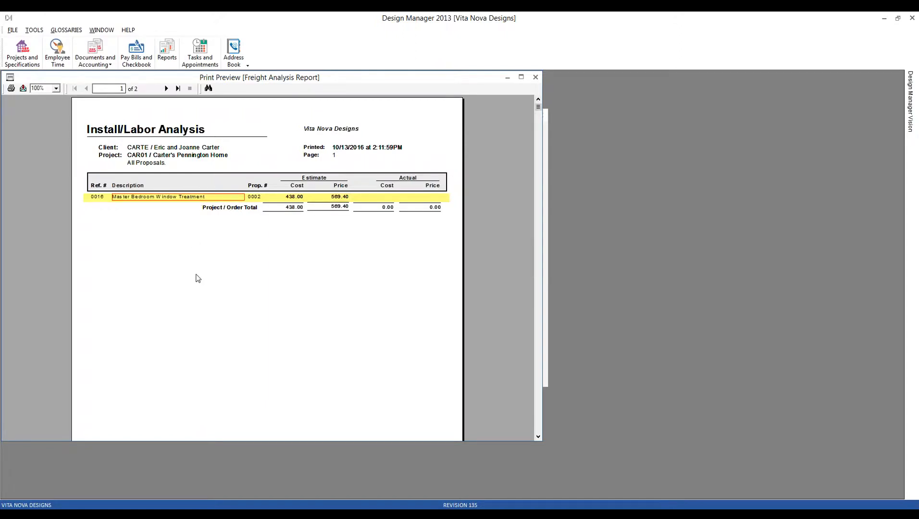
pyautogui.click(167, 89)
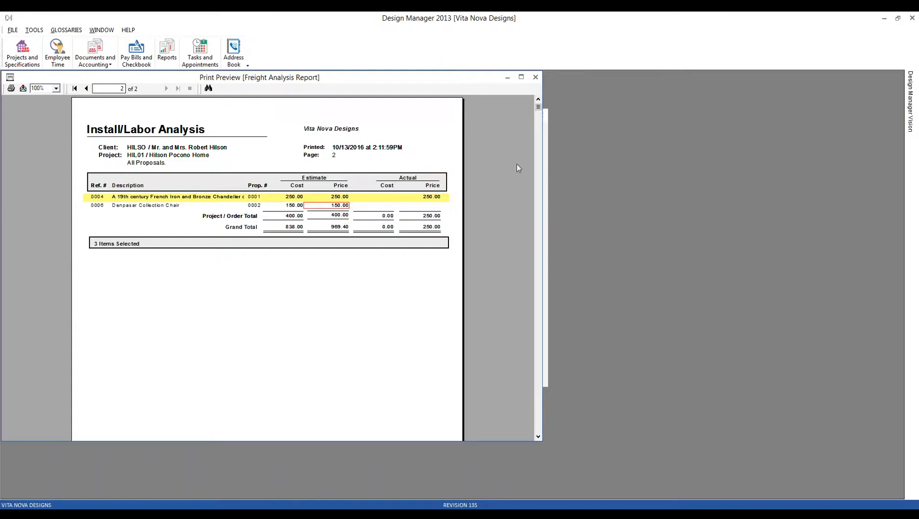
pyautogui.click(536, 78)
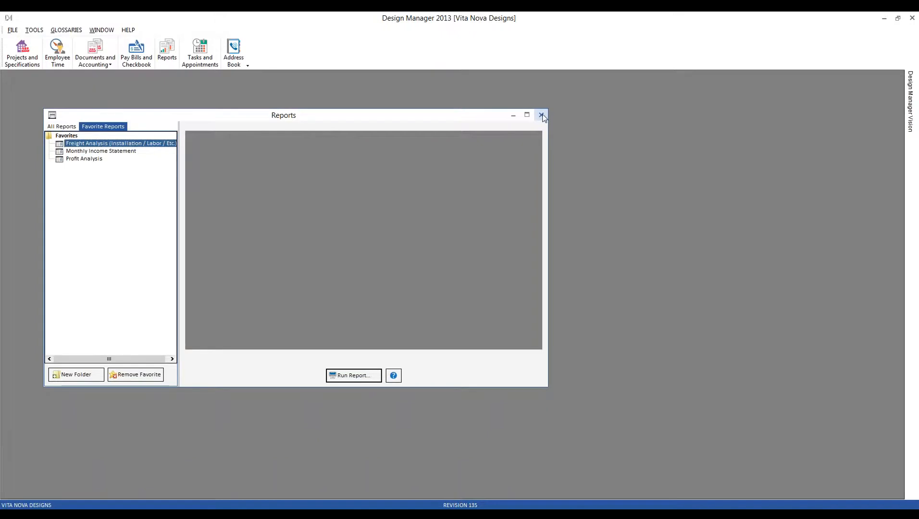
pyautogui.click(541, 116)
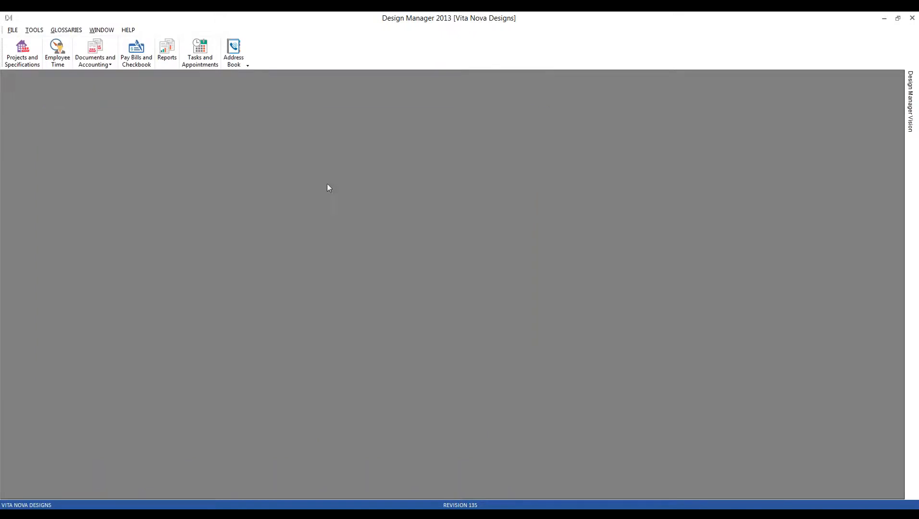
# Open the specification search from the Projects and Specifications window.
pyautogui.click(21, 58)
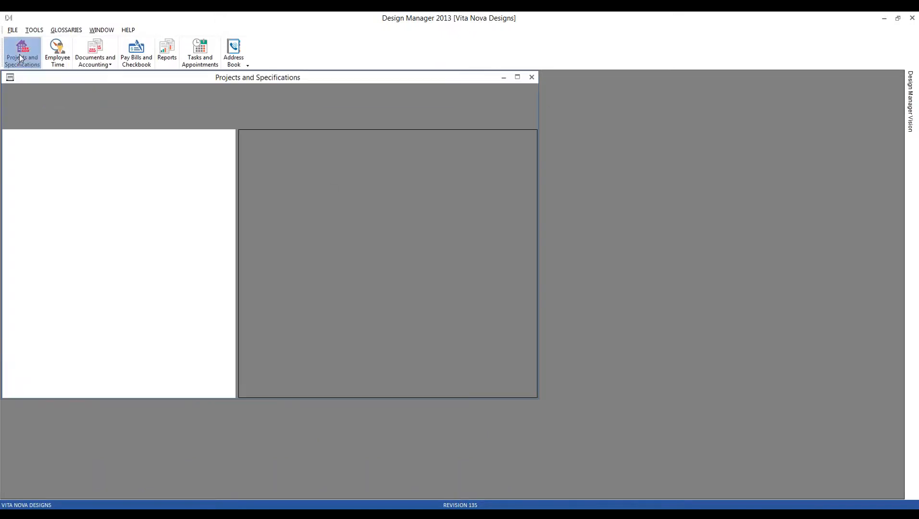
pyautogui.moveTo(116, 77); pyautogui.dragTo(198, 123)
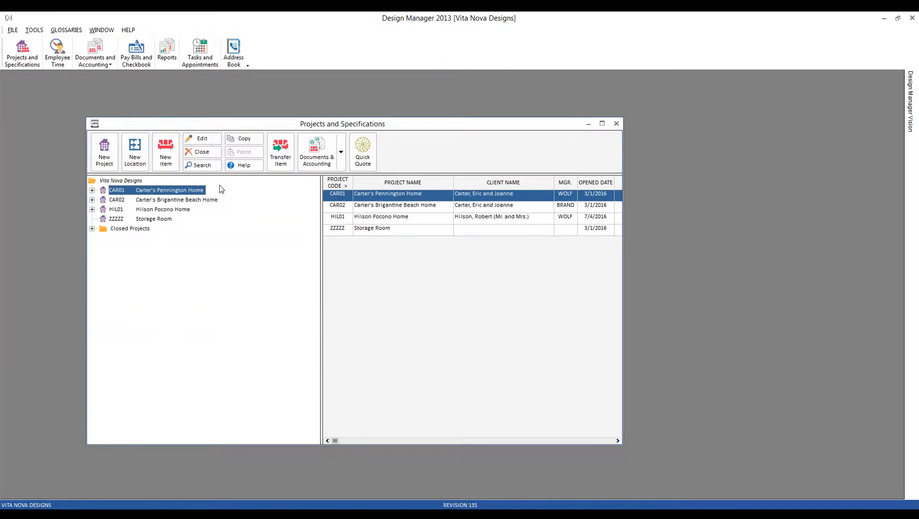
pyautogui.click(208, 169)
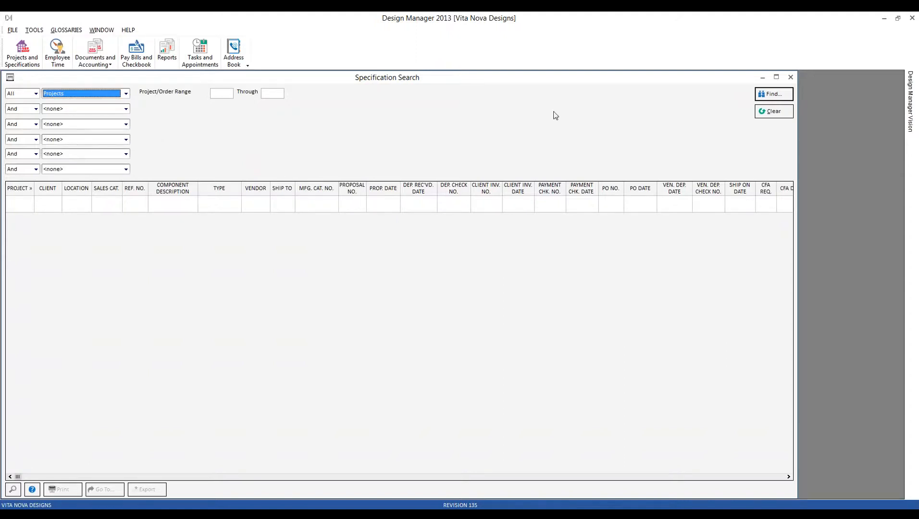
# Search all specifications for components of type Install/Labor and look through the component types in the results.
pyautogui.click(125, 93)
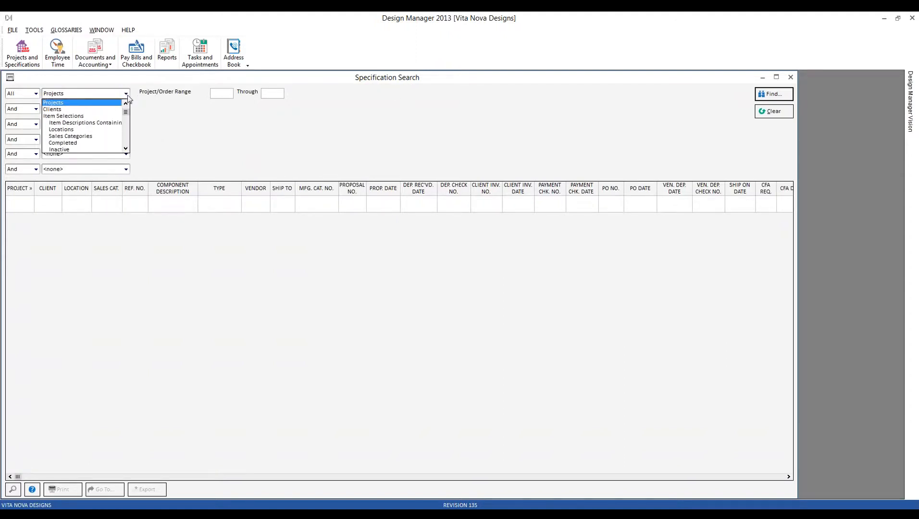
pyautogui.moveTo(127, 114); pyautogui.dragTo(127, 126)
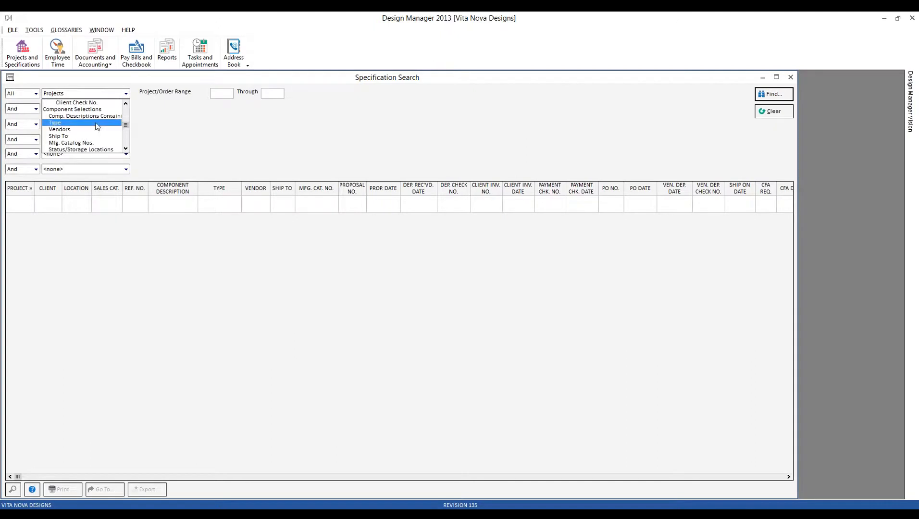
pyautogui.click(91, 123)
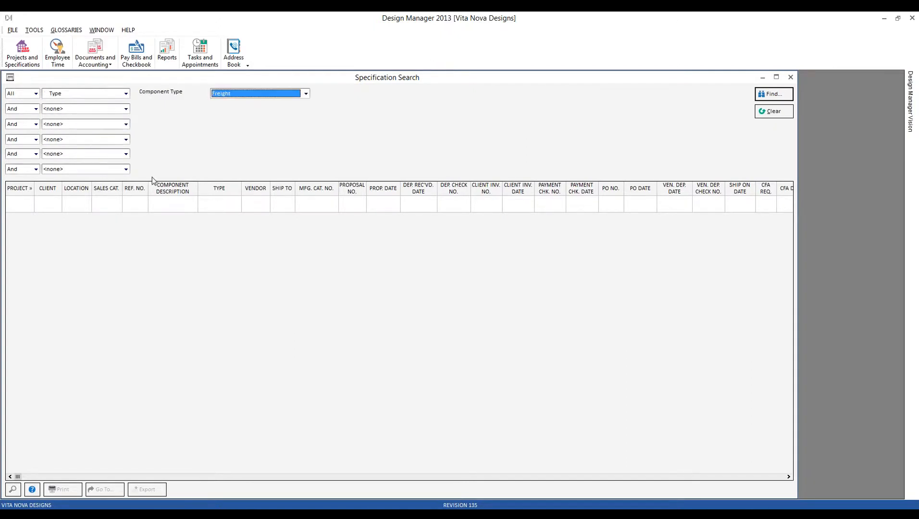
pyautogui.click(306, 94)
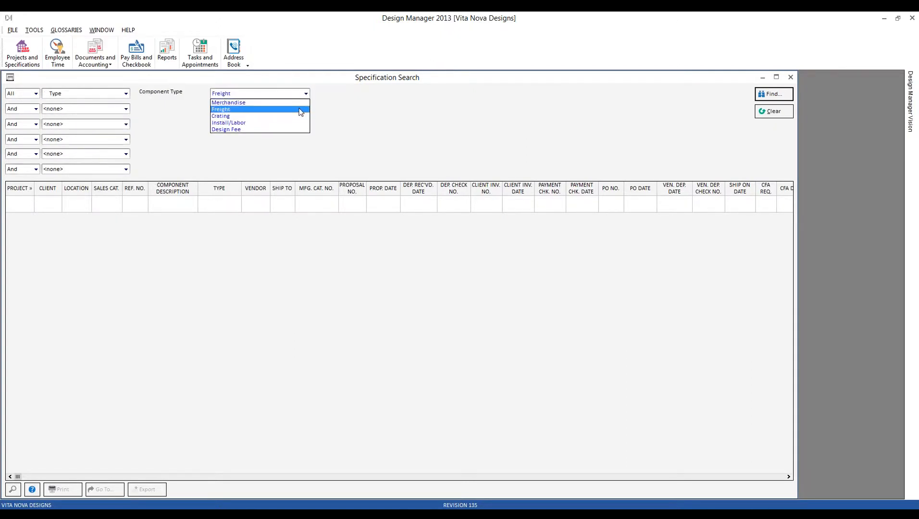
pyautogui.click(296, 123)
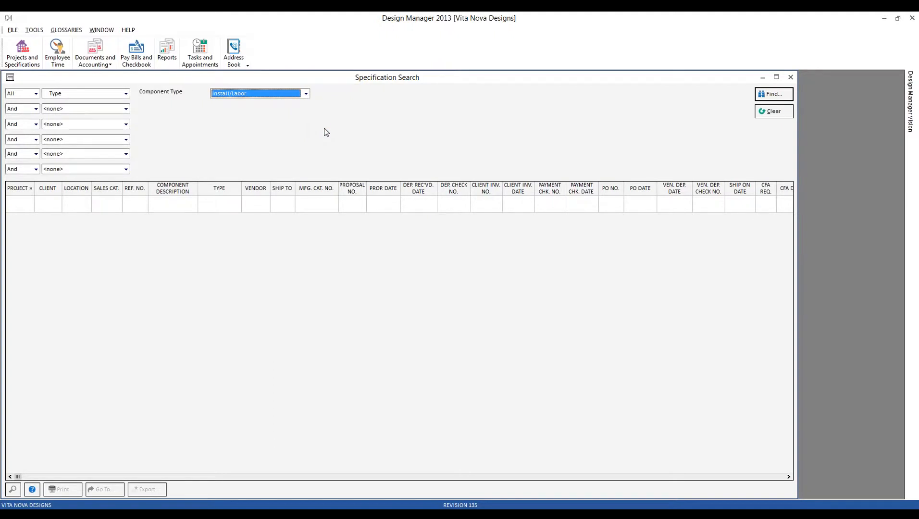
pyautogui.click(768, 99)
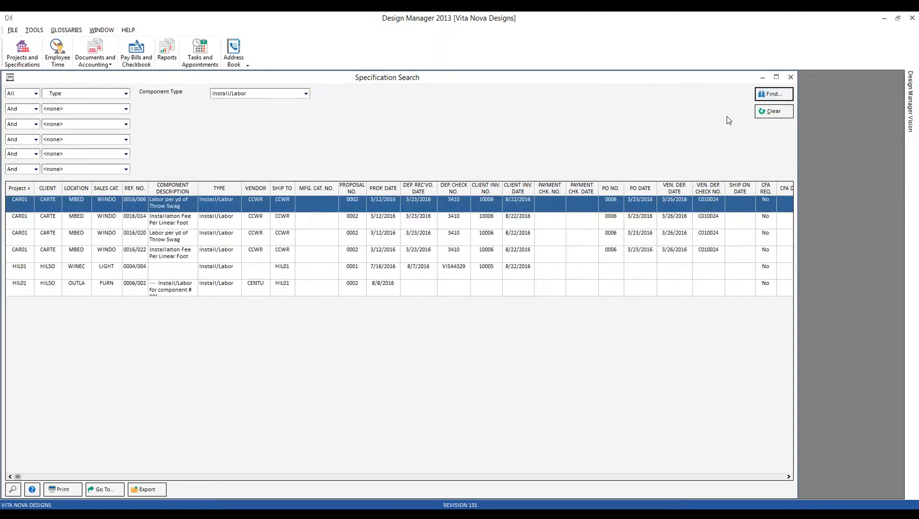
pyautogui.click(209, 239)
pyautogui.click(211, 255)
pyautogui.click(214, 271)
pyautogui.click(215, 285)
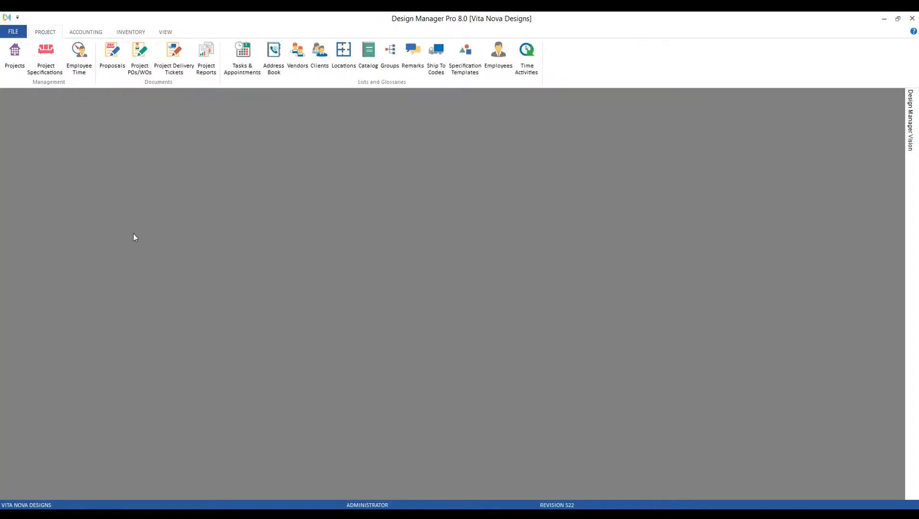
# In Design Manager Pro 8.0, open the specification search from the project specifications, then close both windows.
pyautogui.click(52, 60)
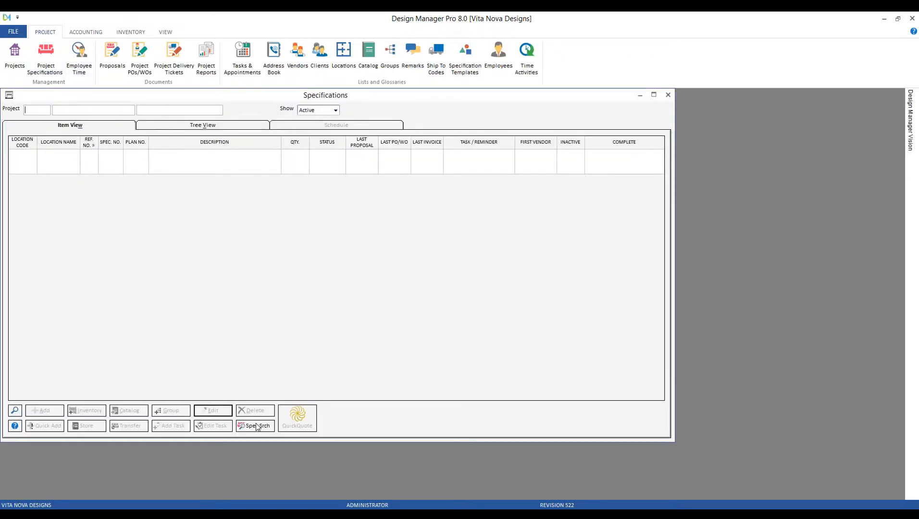
pyautogui.click(257, 427)
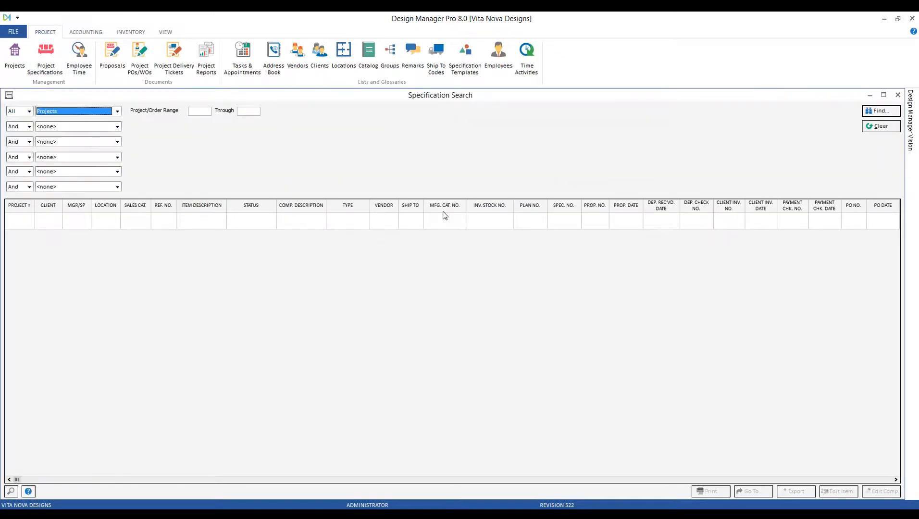
pyautogui.click(898, 96)
pyautogui.click(669, 96)
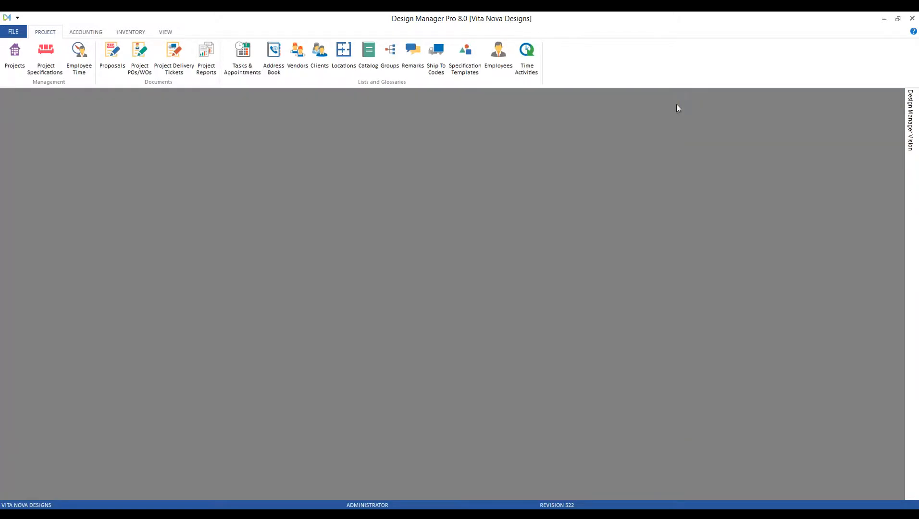
# Switch back to Design Manager 2013 and close the specification search and the Projects and Specifications window.
pyautogui.click(884, 20)
pyautogui.click(791, 77)
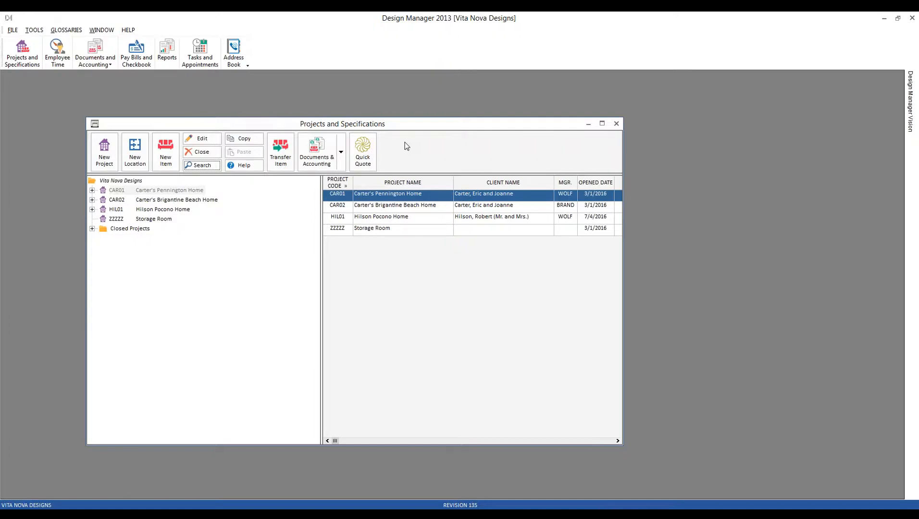
pyautogui.click(617, 123)
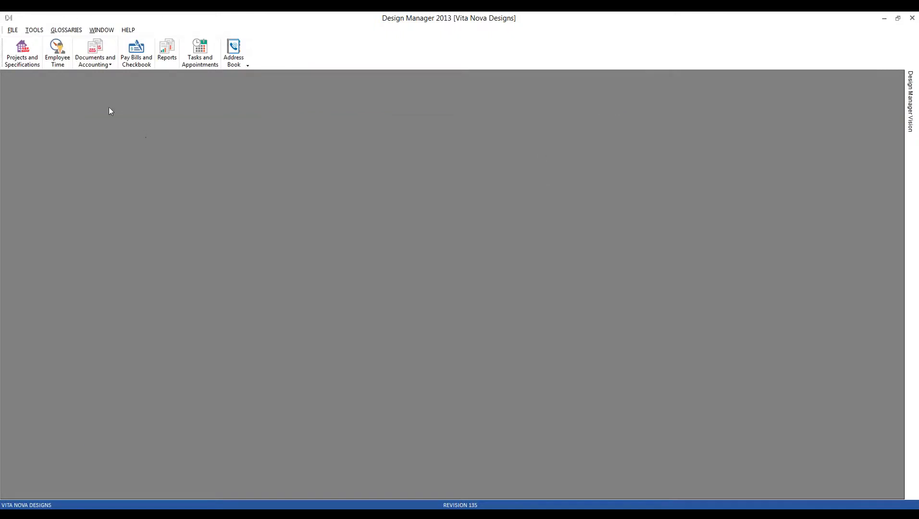
# Open the company information and examine the default sales accounts for Freight and Install/Labor.
pyautogui.click(13, 30)
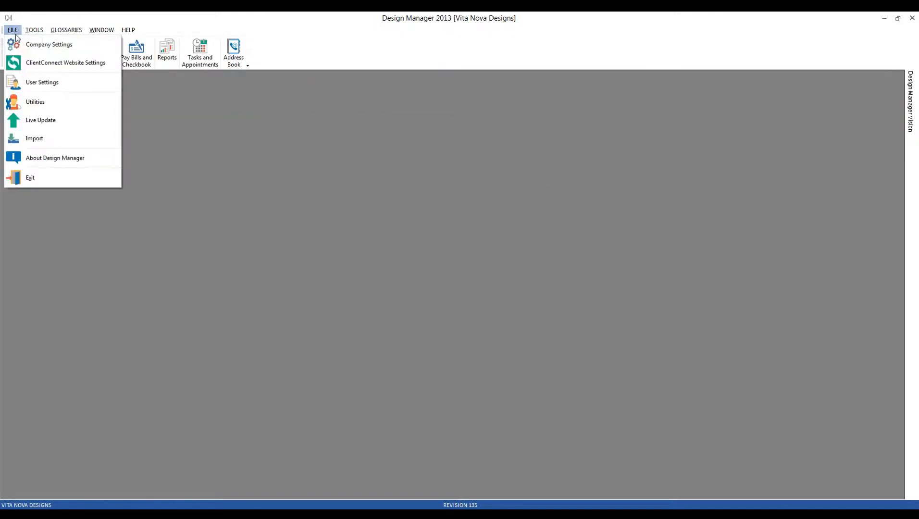
pyautogui.click(36, 50)
pyautogui.moveTo(154, 90); pyautogui.dragTo(282, 171)
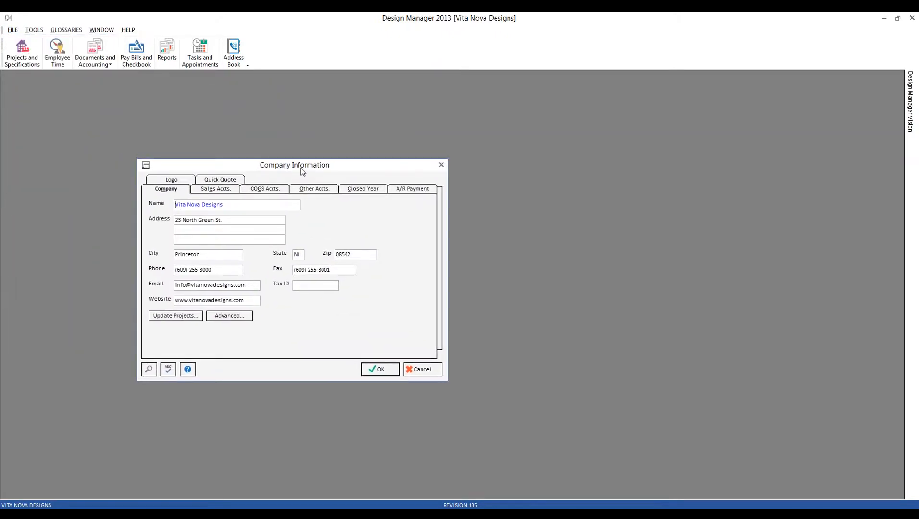
pyautogui.click(227, 194)
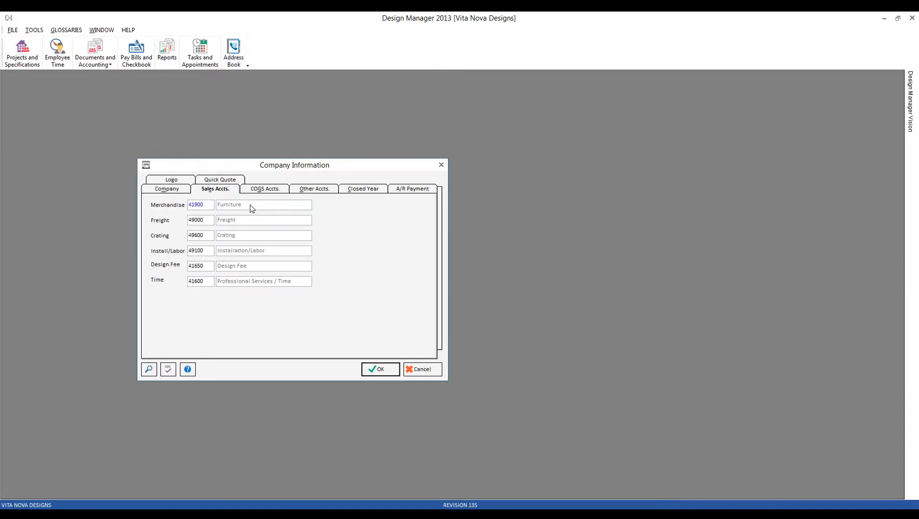
pyautogui.click(203, 219)
pyautogui.click(205, 250)
# Check the default COGS accounts for each component type and return to the sales accounts.
pyautogui.click(282, 191)
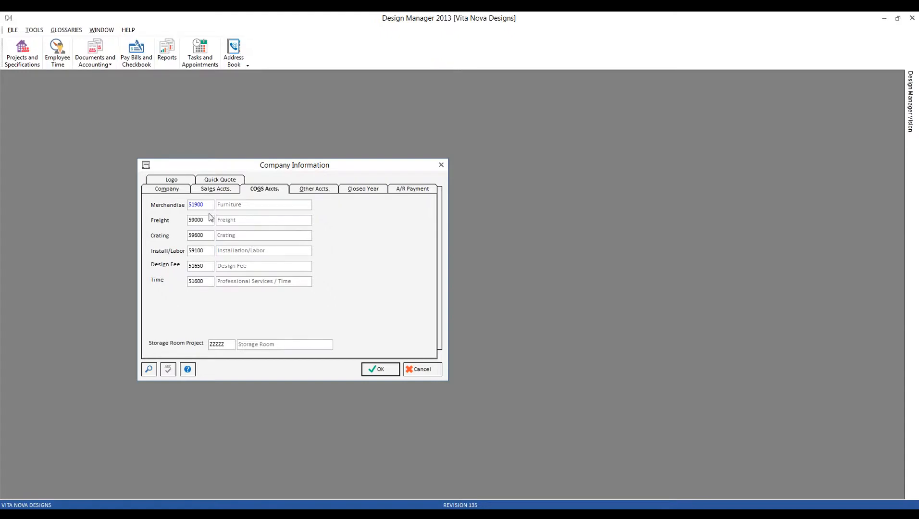
pyautogui.click(208, 235)
pyautogui.click(220, 191)
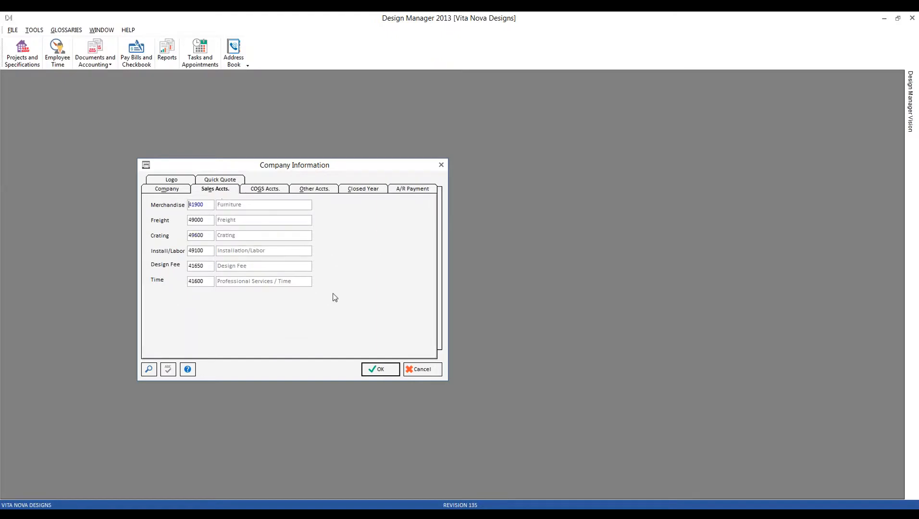
# Set the default Time sales account to the Design Fee account, matching the Design Fee component.
pyautogui.click(213, 267)
pyautogui.click(211, 281)
pyautogui.click(211, 265)
pyautogui.doubleClick(210, 281)
pyautogui.write('41650')
pyautogui.click(203, 267)
pyautogui.click(213, 283)
# Look up the revenue accounts and choose Professional Services / Time as the default Time sales account.
pyautogui.click(149, 372)
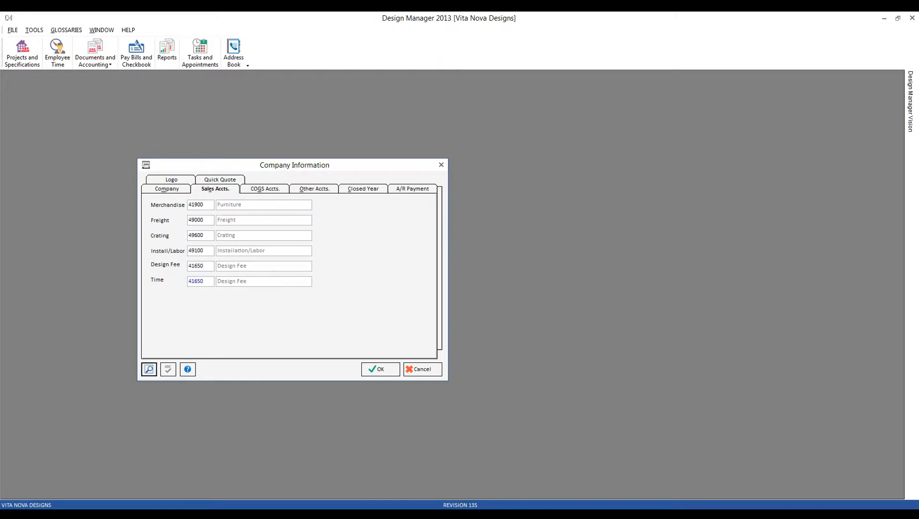
pyautogui.click(406, 388)
pyautogui.click(149, 369)
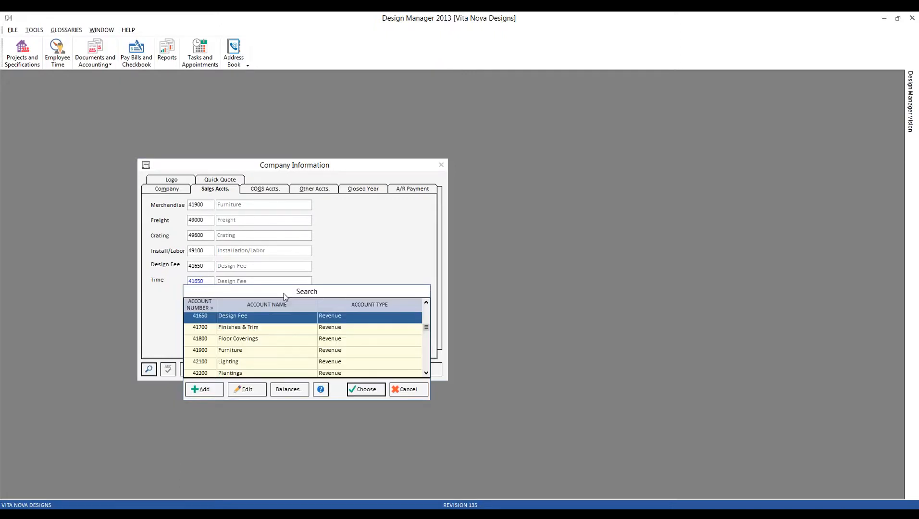
pyautogui.scroll(2, 273, 362)
pyautogui.click(280, 329)
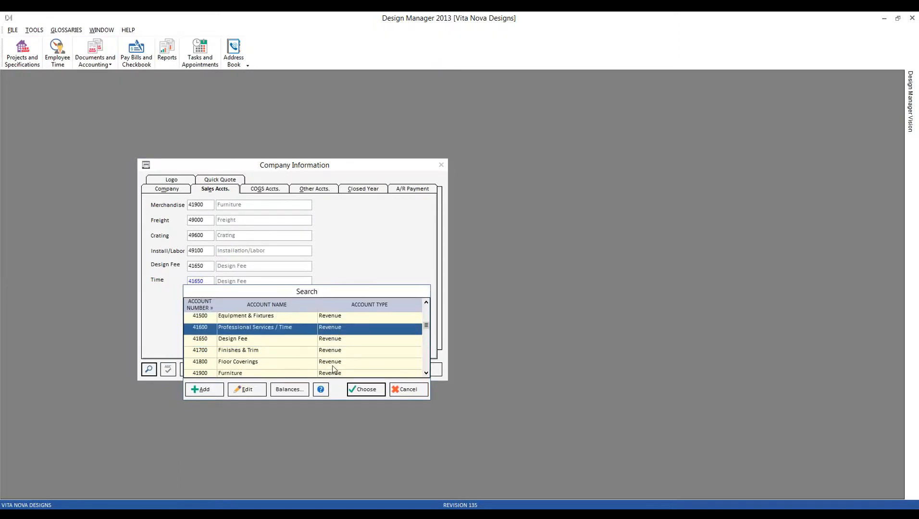
pyautogui.click(365, 391)
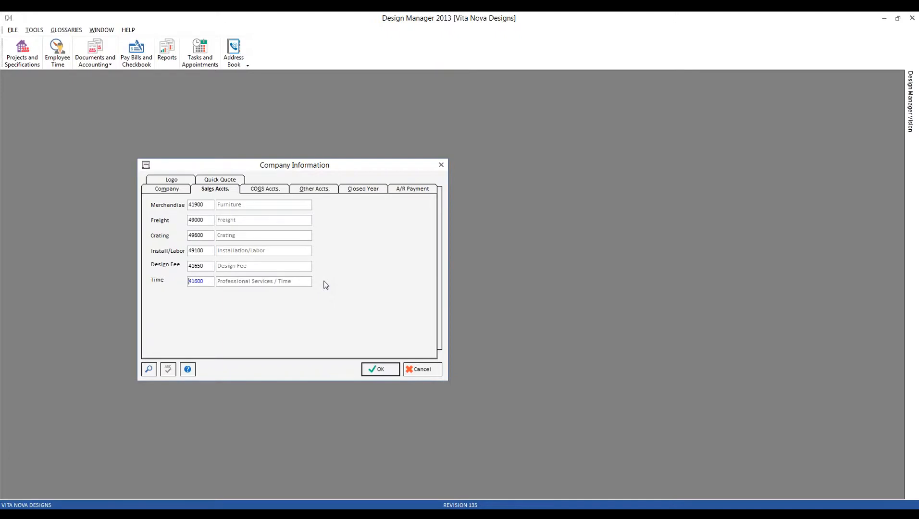
# Review the default COGS accounts for every component type and close the company information without saving.
pyautogui.click(273, 191)
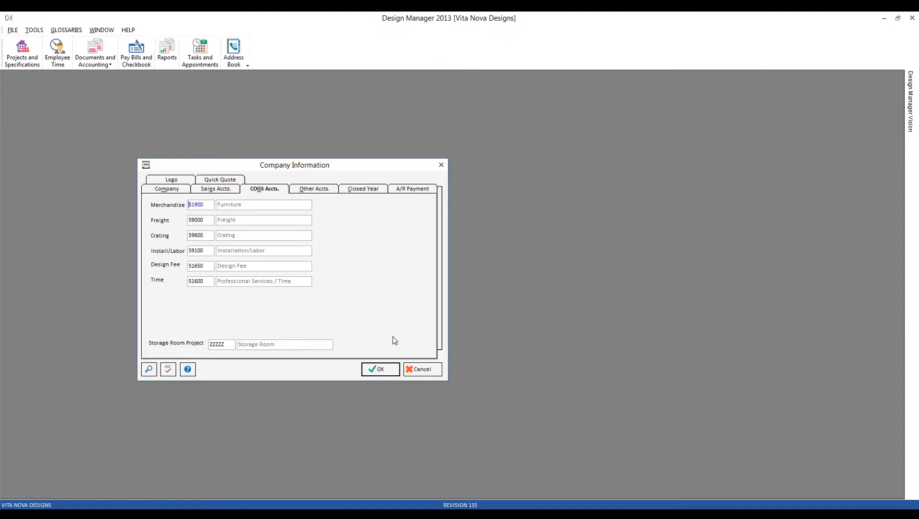
pyautogui.click(422, 370)
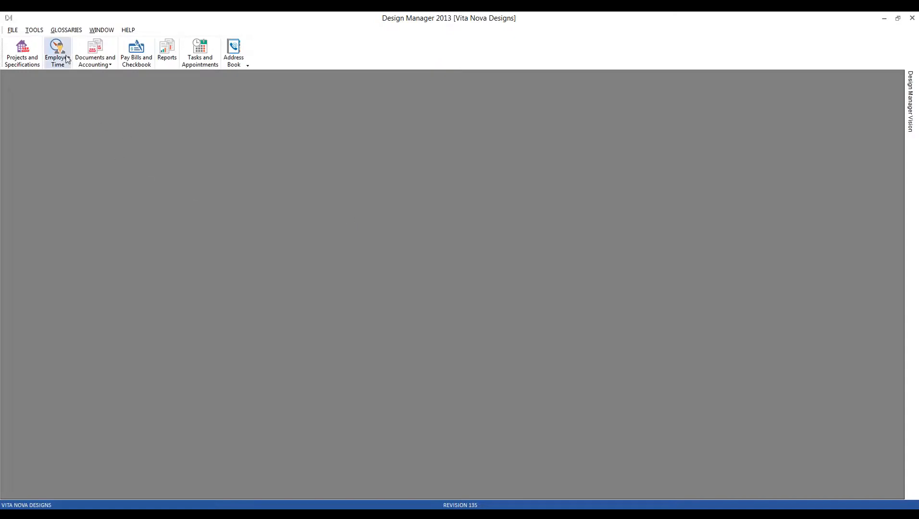
# Open the Sales Category Glossary in Design Manager 2013 and view the same glossary in Design Manager Pro 8.0.
pyautogui.click(76, 32)
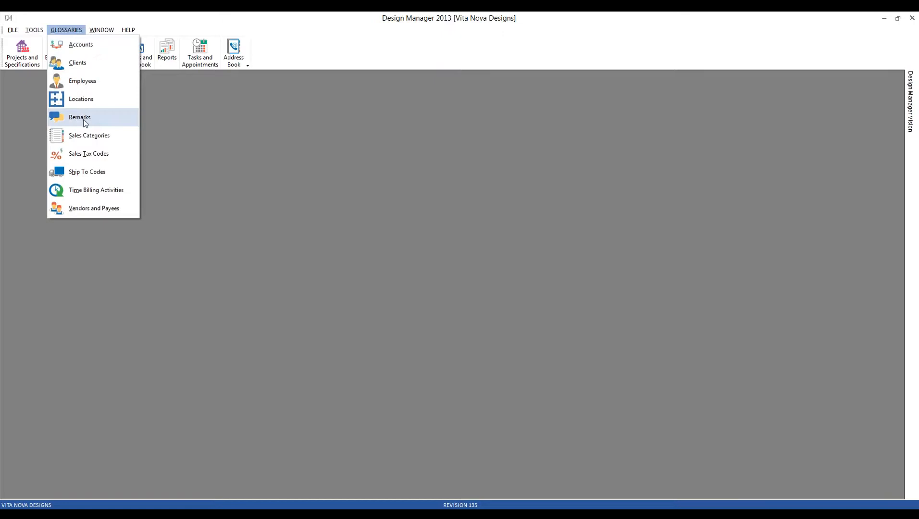
pyautogui.click(93, 141)
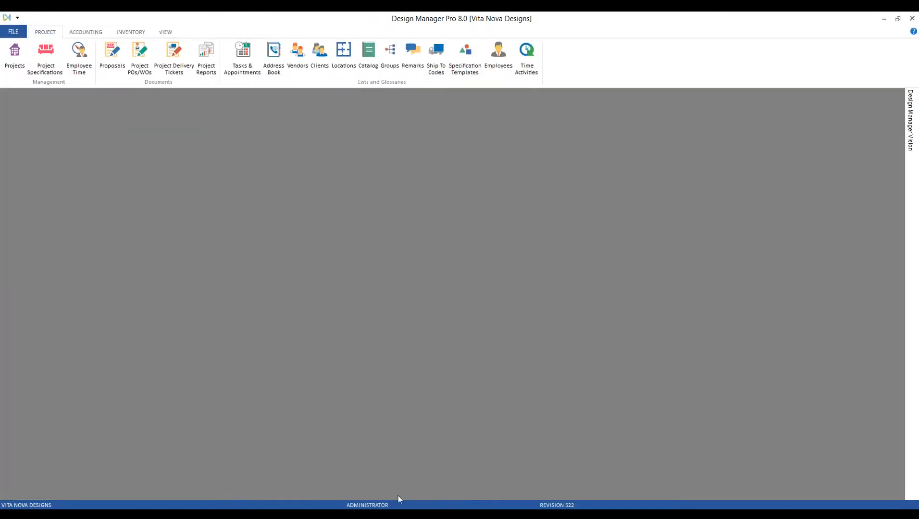
pyautogui.click(86, 32)
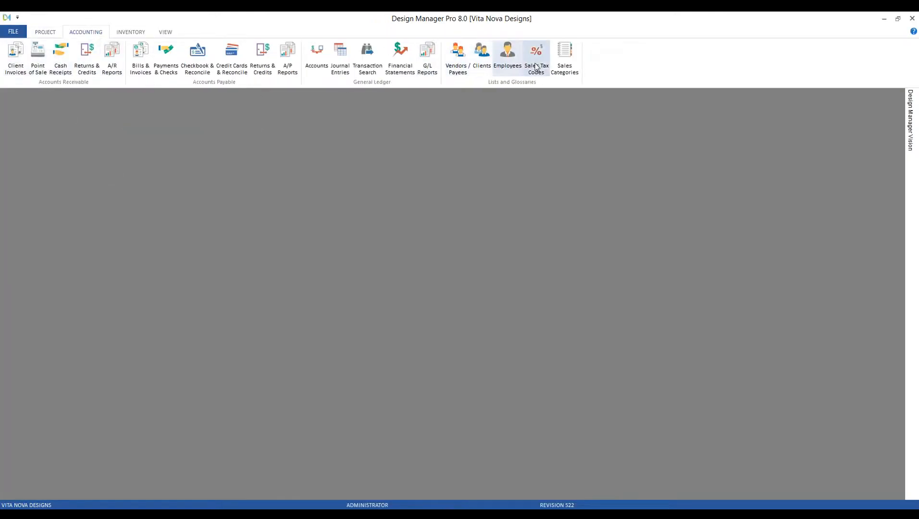
pyautogui.click(568, 65)
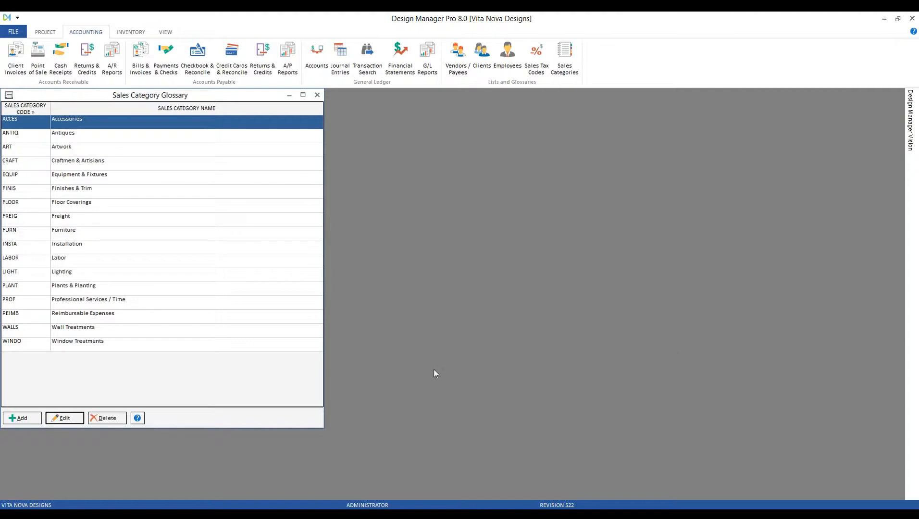
pyautogui.click(317, 95)
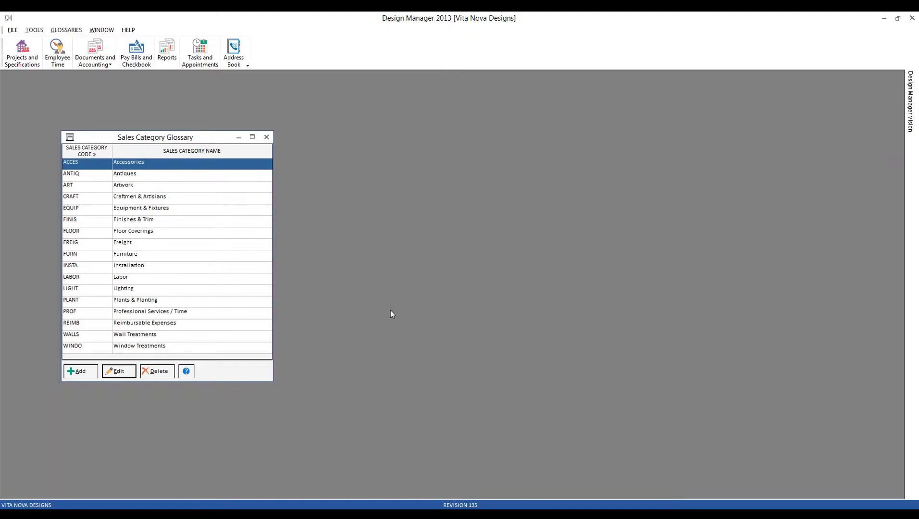
# Move the Sales Category Glossary clear of the report list and open the favorite Profit Analysis report's options.
pyautogui.click(165, 52)
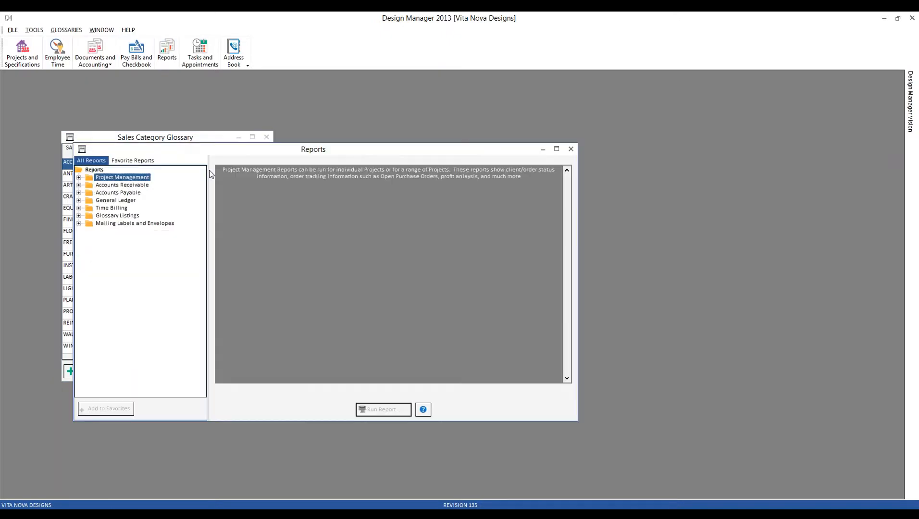
pyautogui.moveTo(203, 135); pyautogui.dragTo(765, 121)
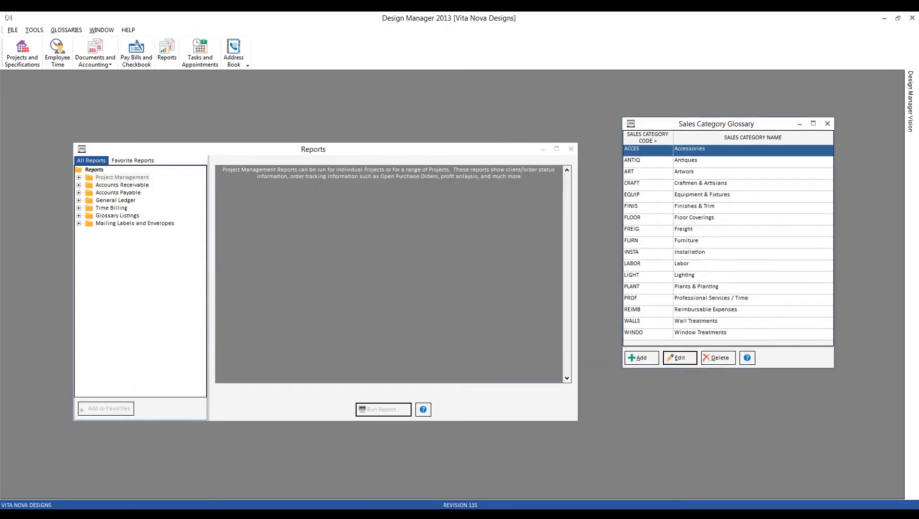
pyautogui.click(79, 178)
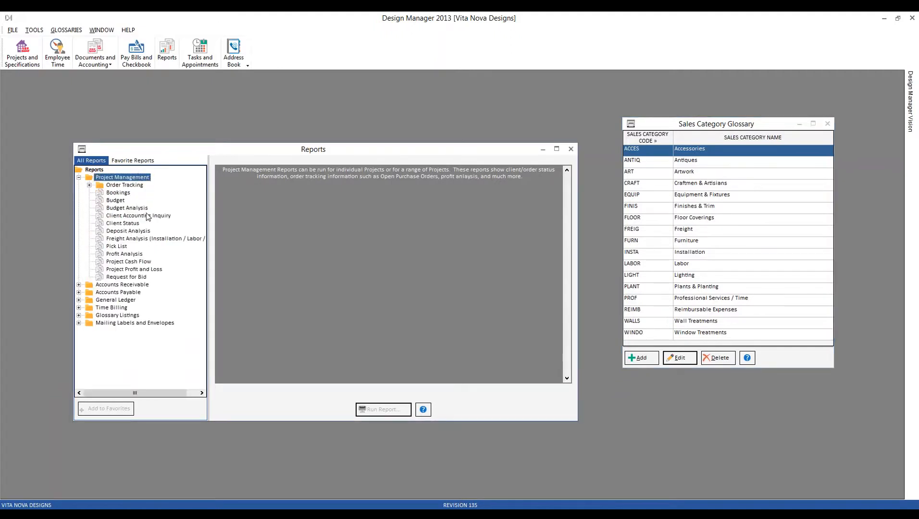
pyautogui.click(125, 255)
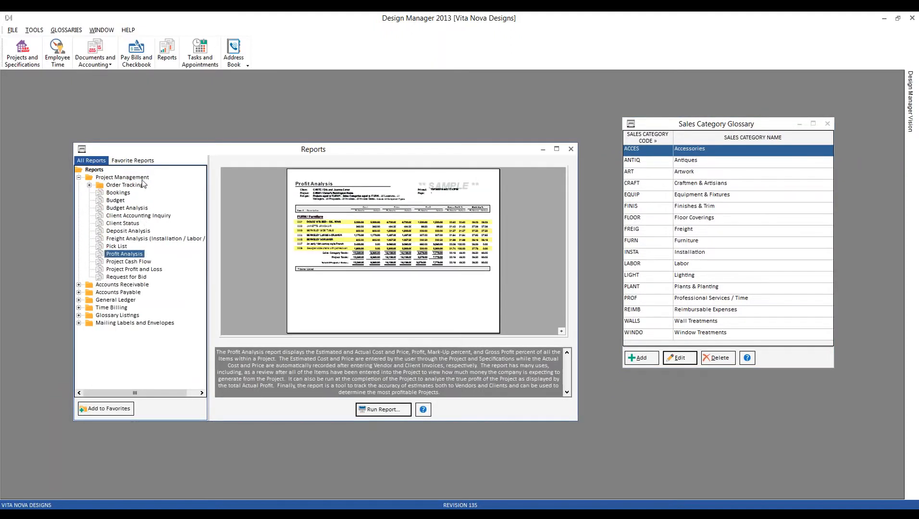
pyautogui.click(133, 164)
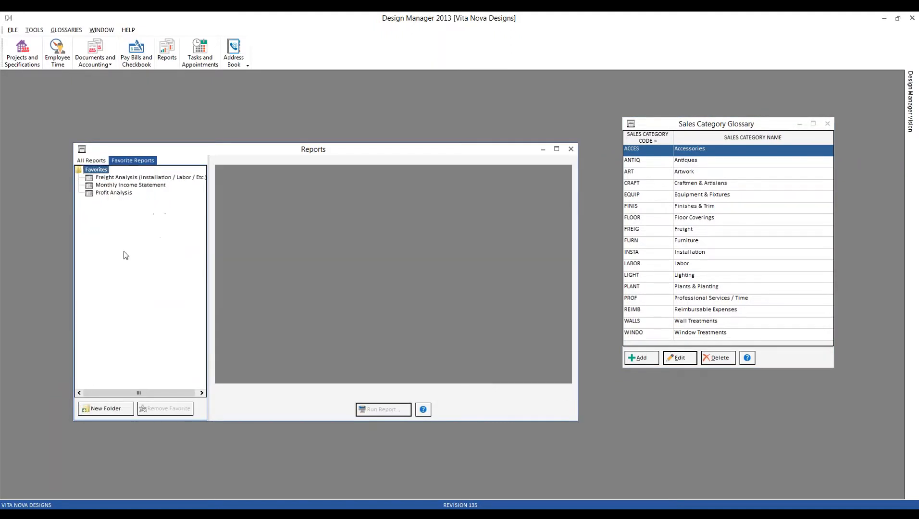
pyautogui.doubleClick(122, 194)
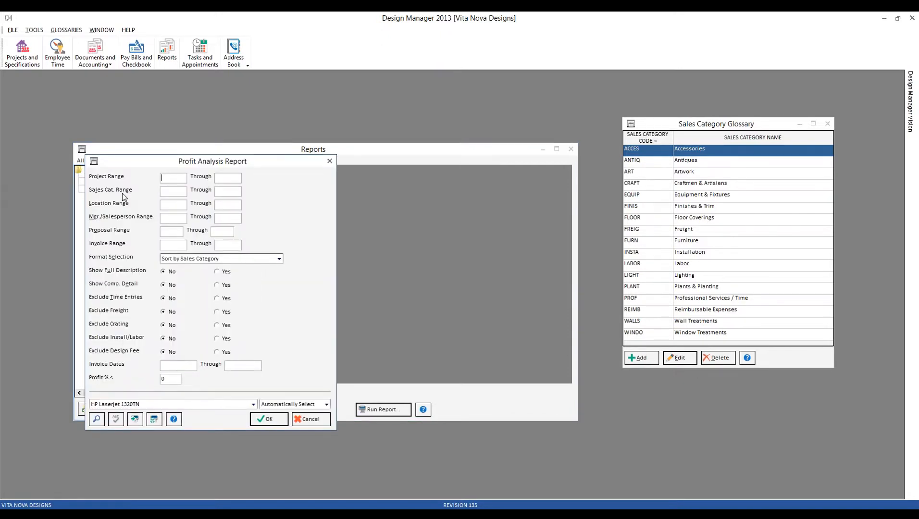
# Run the Profit Analysis report for the FURN sales category, review it, and close the preview and report list.
pyautogui.click(174, 191)
pyautogui.write('FRUN')
pyautogui.press('BackSpace')
pyautogui.press('BackSpace')
pyautogui.press('BackSpace')
pyautogui.write('URN')
pyautogui.press('Tab')
pyautogui.click(275, 420)
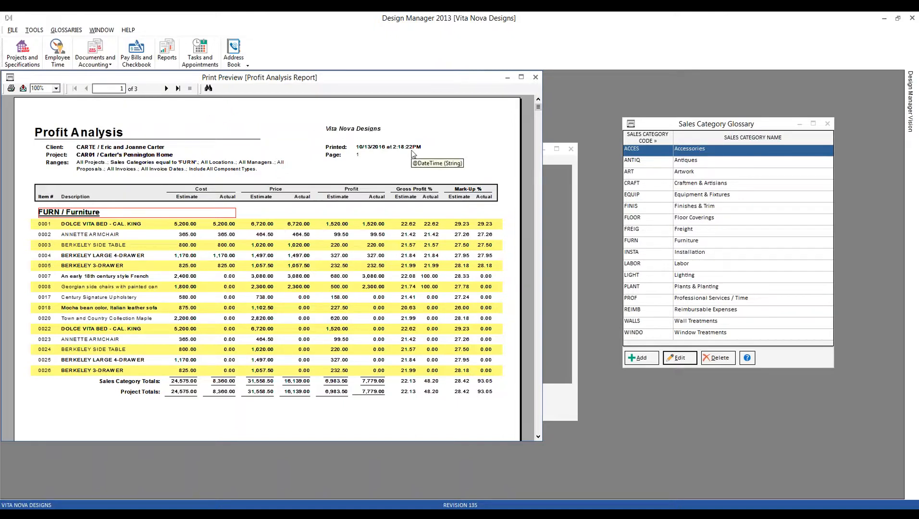
pyautogui.click(535, 77)
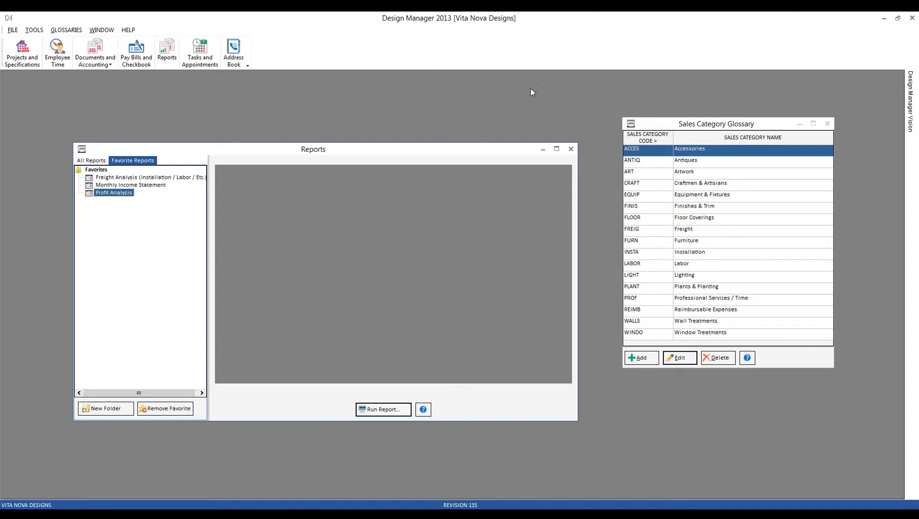
pyautogui.click(571, 149)
# Open the Artwork sales category beside the glossary and examine its merchandise sales and COGS accounts.
pyautogui.moveTo(653, 125); pyautogui.dragTo(220, 125)
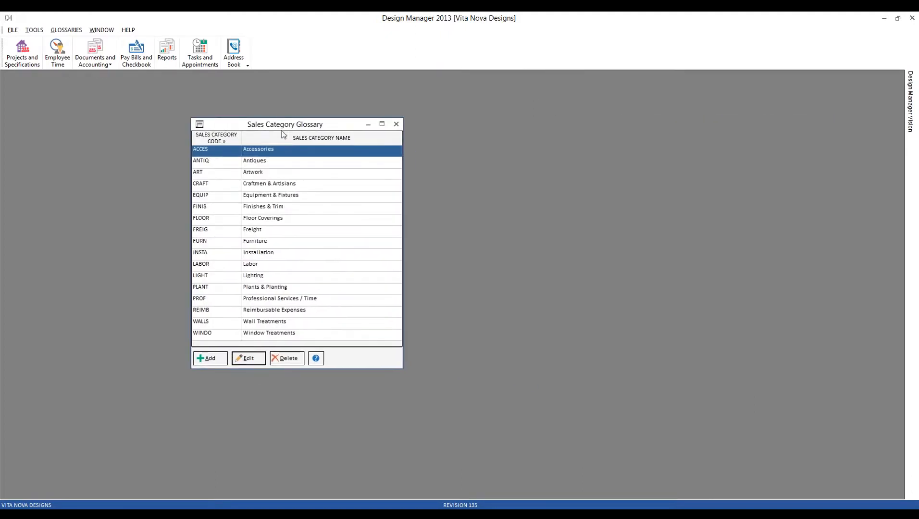
pyautogui.click(274, 176)
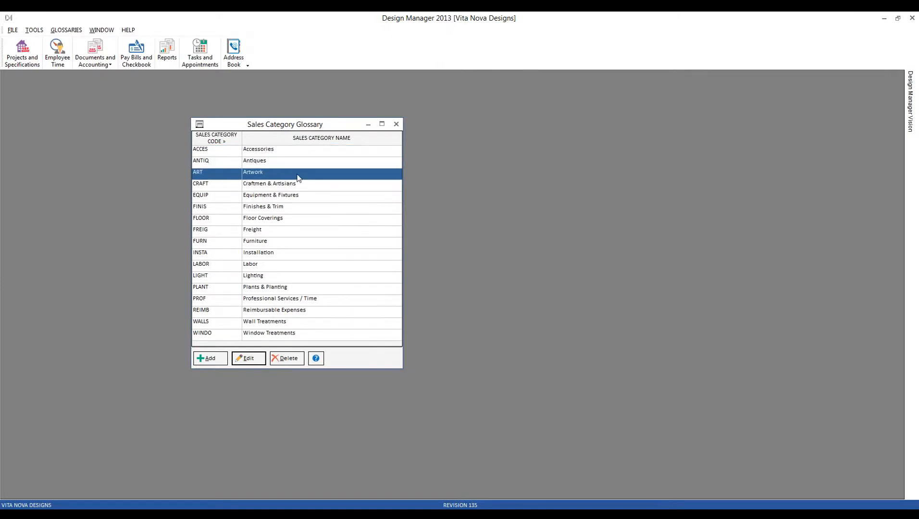
pyautogui.click(258, 361)
pyautogui.moveTo(219, 192); pyautogui.dragTo(521, 145)
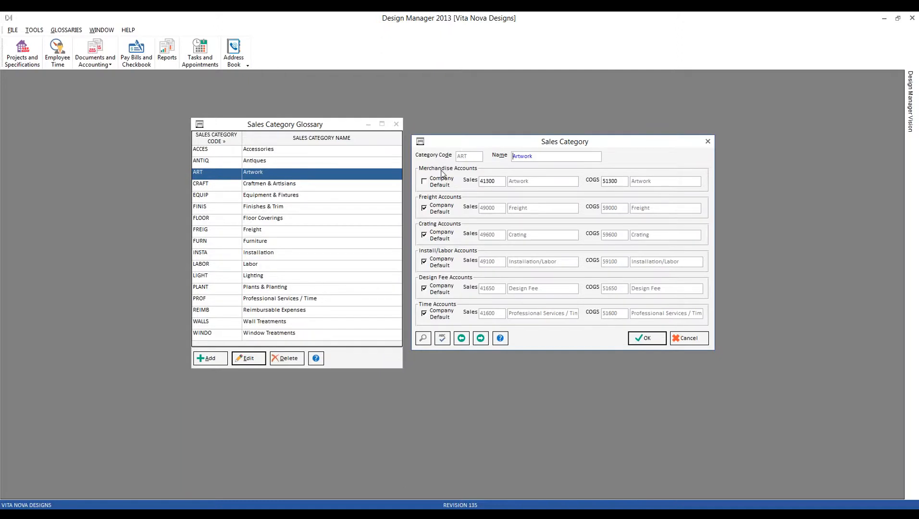
pyautogui.click(504, 180)
pyautogui.click(626, 182)
# Compare the Artwork category's accounts with the default sales accounts in the company information, and close the company information without saving.
pyautogui.click(12, 30)
pyautogui.click(56, 124)
pyautogui.moveTo(166, 197); pyautogui.dragTo(85, 136)
pyautogui.click(119, 159)
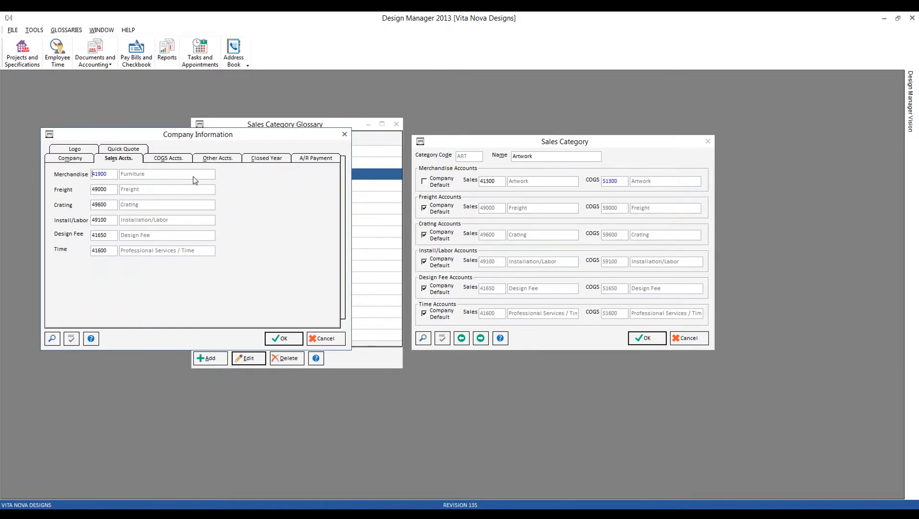
pyautogui.click(322, 339)
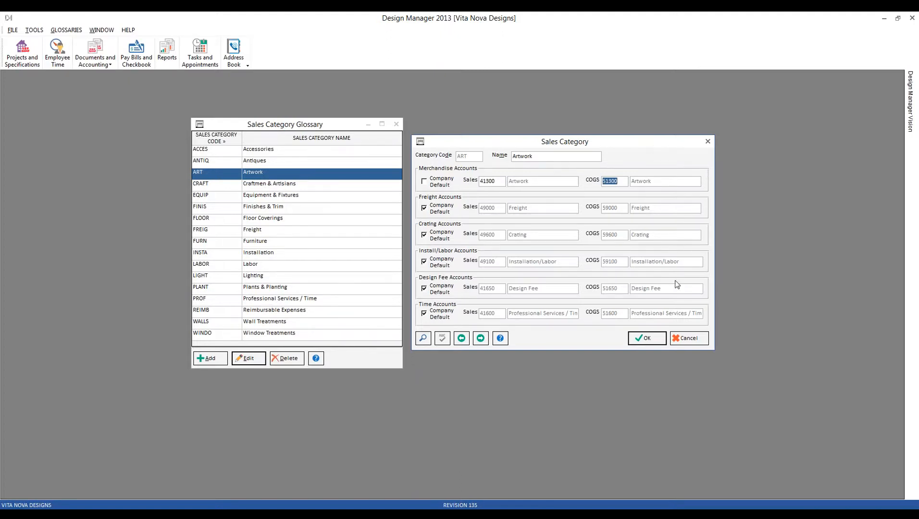
# Close the Artwork category unchanged and check the merchandise accounts of the Furniture sales category.
pyautogui.click(693, 337)
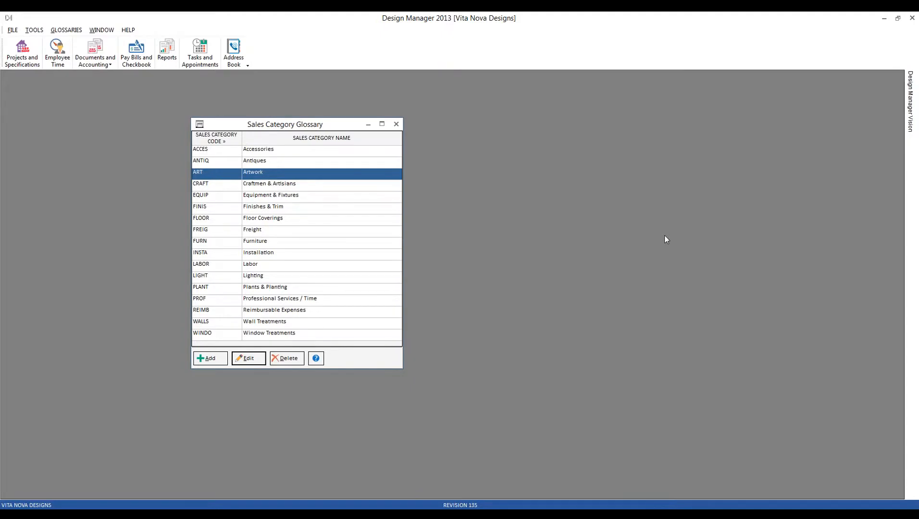
pyautogui.click(274, 243)
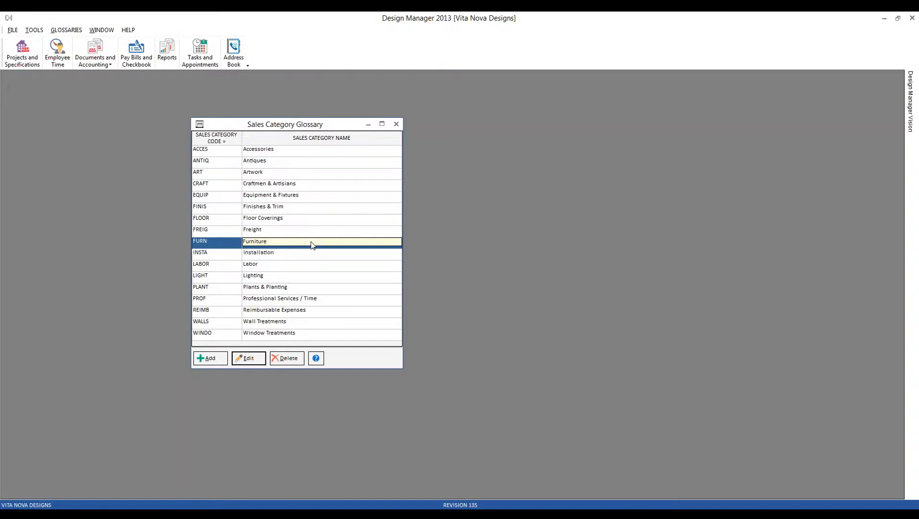
pyautogui.doubleClick(255, 242)
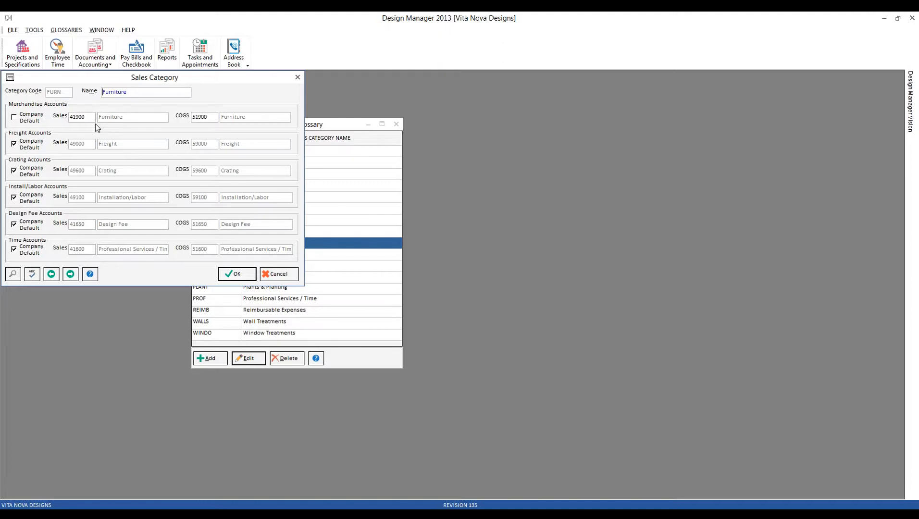
pyautogui.click(291, 273)
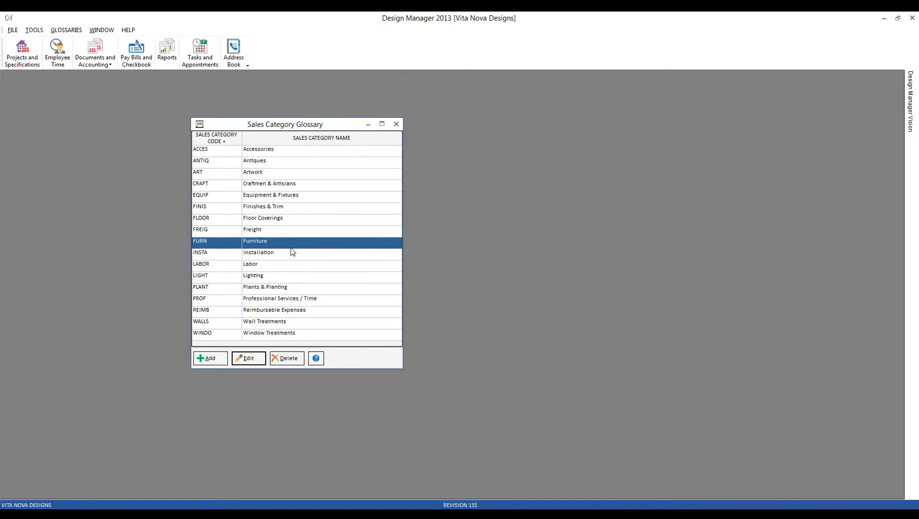
# Start a new sales category with the code PILLO and the name Pillows.
pyautogui.click(297, 154)
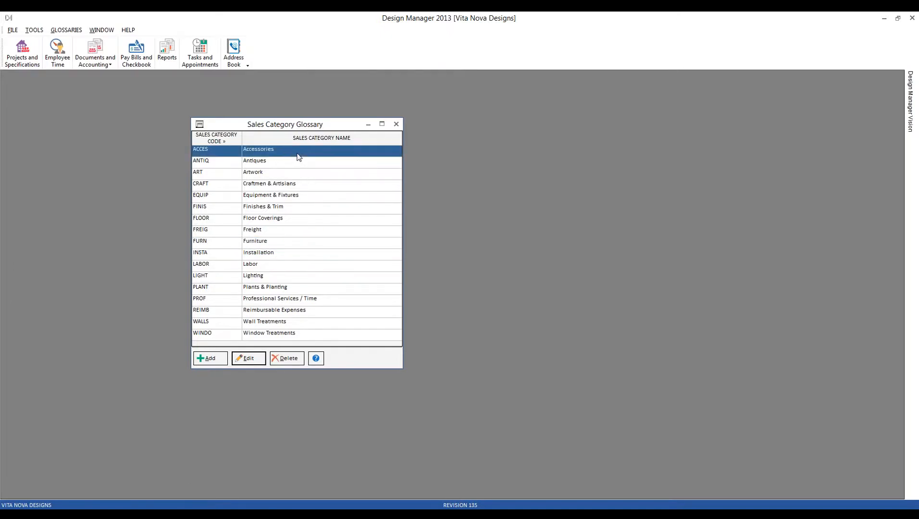
pyautogui.click(298, 153)
pyautogui.click(218, 360)
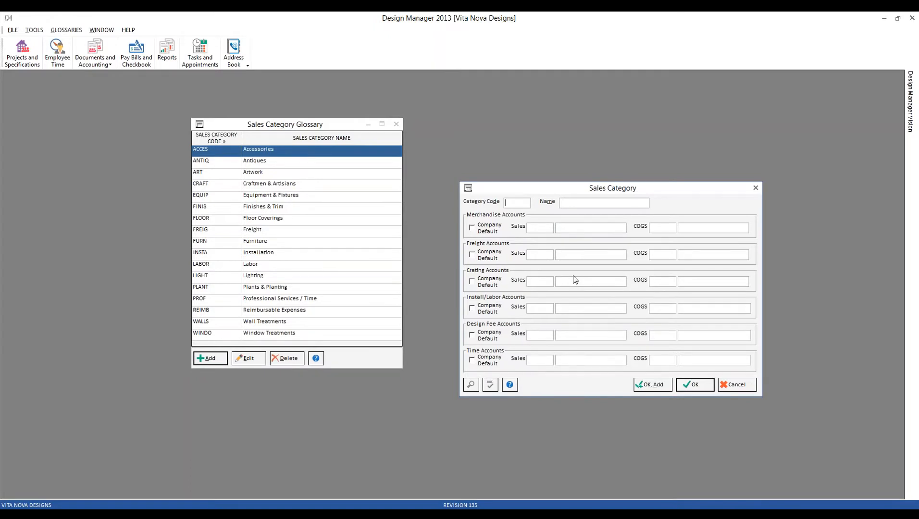
pyautogui.write('PIL')
pyautogui.write('LO')
pyautogui.write('Pillows')
# Use the company default accounts for Freight, Crating, Install/Labor, Design Fee and Time in the Pillows category.
pyautogui.click(472, 258)
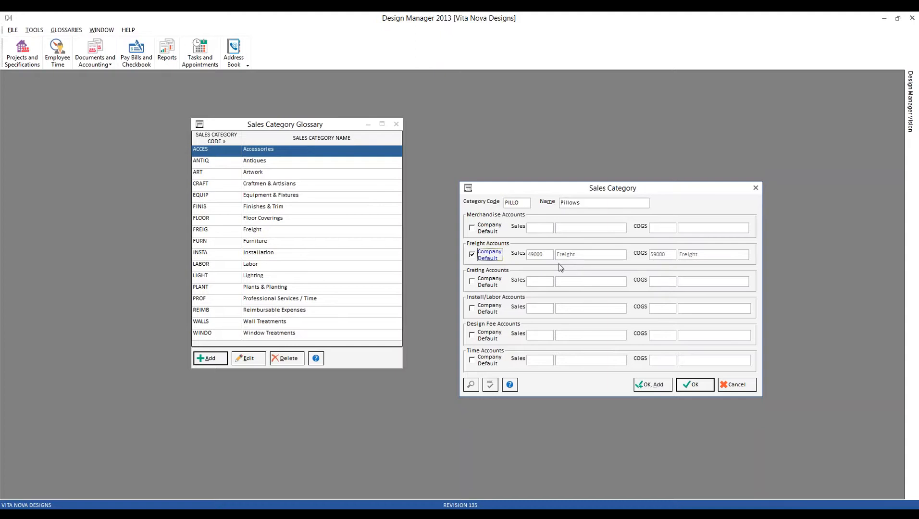
pyautogui.click(473, 282)
pyautogui.click(472, 308)
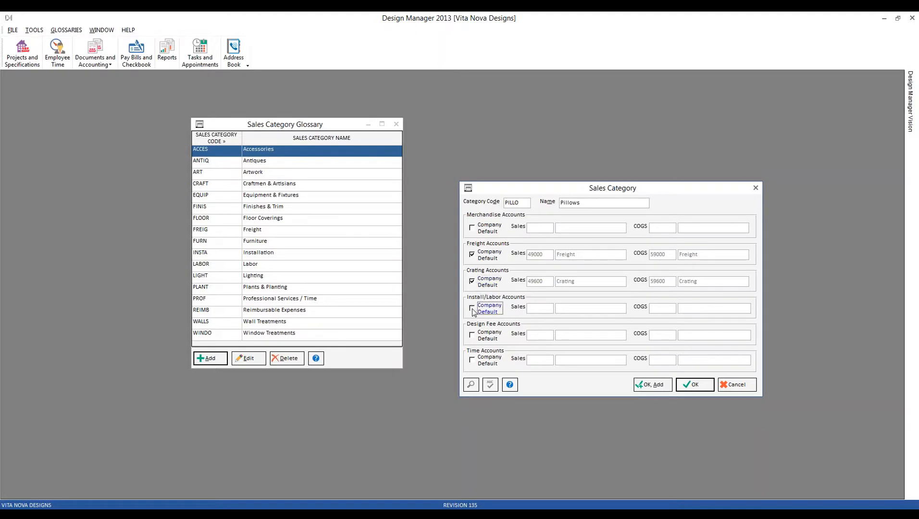
pyautogui.click(475, 336)
pyautogui.click(474, 360)
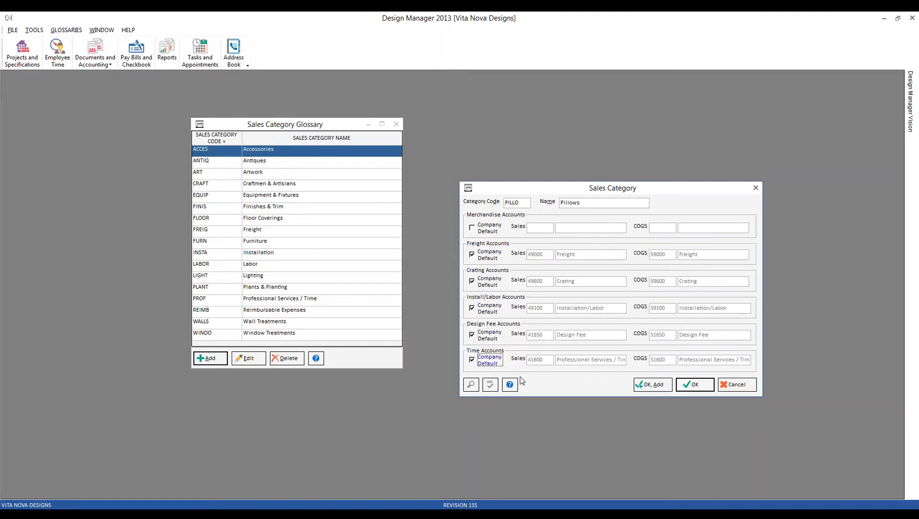
# From the account lookup for the category's Merchandise sales account, create Revenue account 41110 named Pillows.
pyautogui.click(539, 227)
pyautogui.click(471, 385)
pyautogui.write('4')
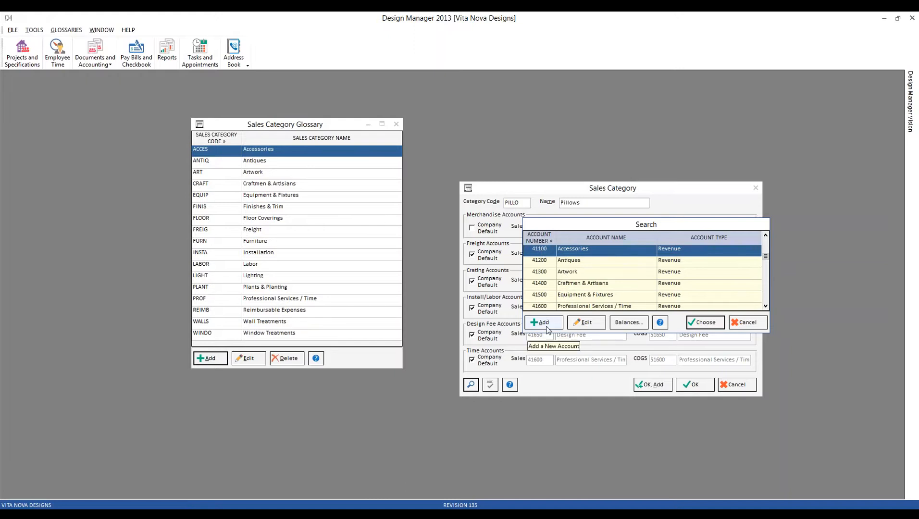
pyautogui.click(548, 329)
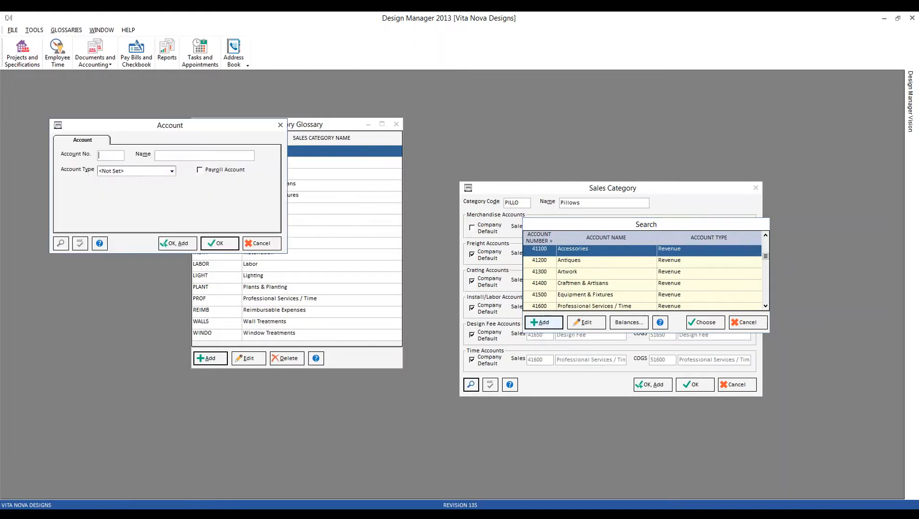
pyautogui.moveTo(155, 129); pyautogui.dragTo(633, 338)
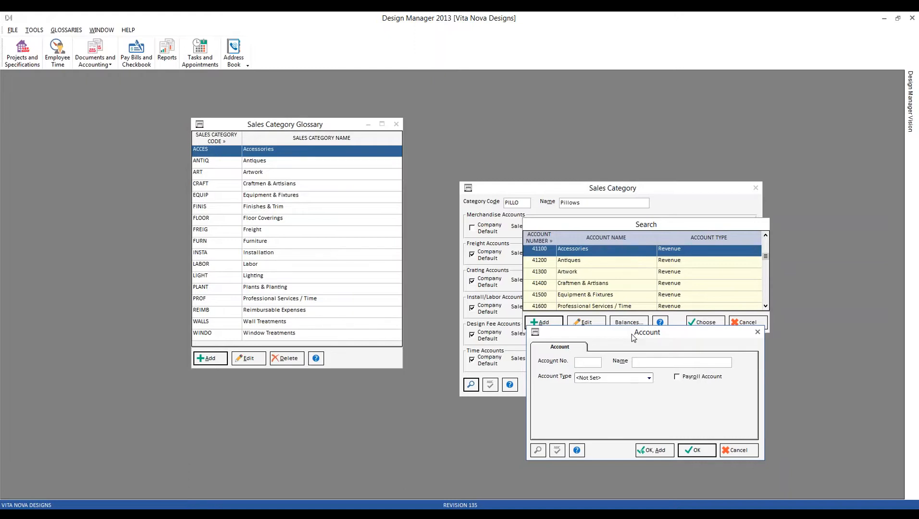
pyautogui.write('4')
pyautogui.write('11')
pyautogui.write('1')
pyautogui.write('Pillows')
pyautogui.click(649, 378)
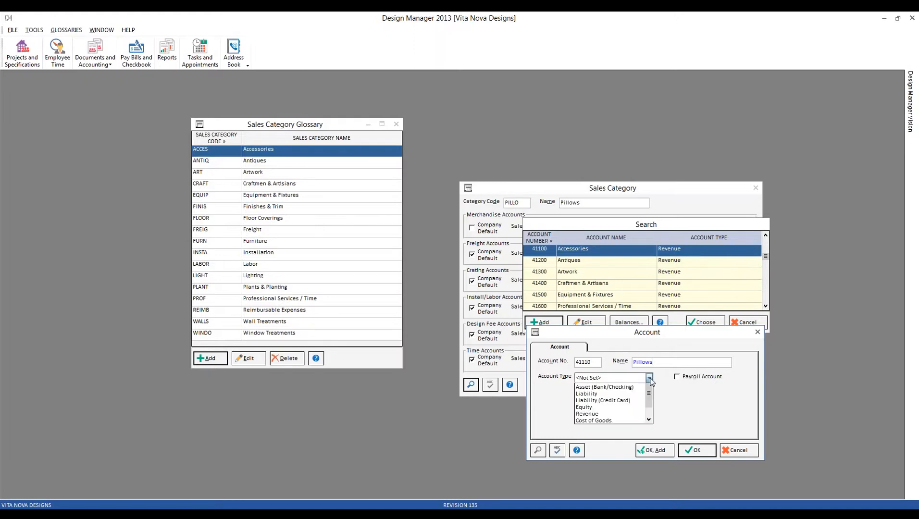
pyautogui.click(601, 426)
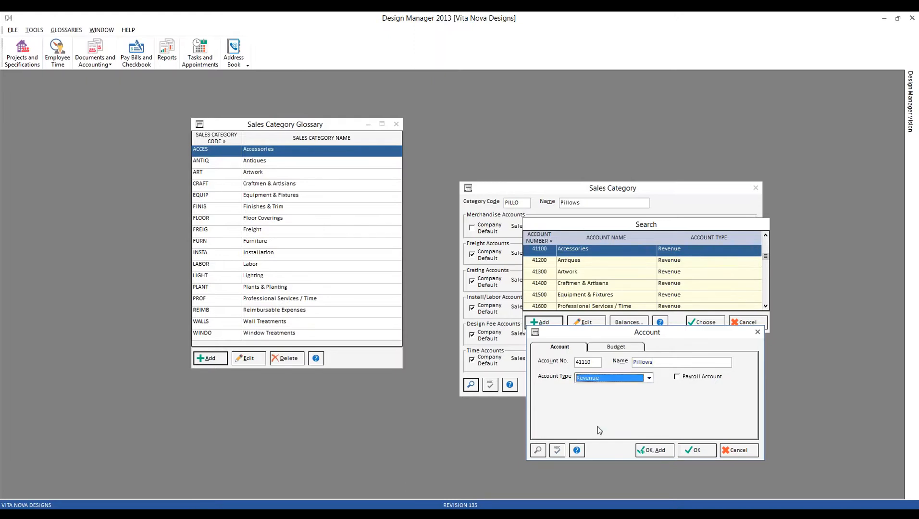
pyautogui.click(694, 452)
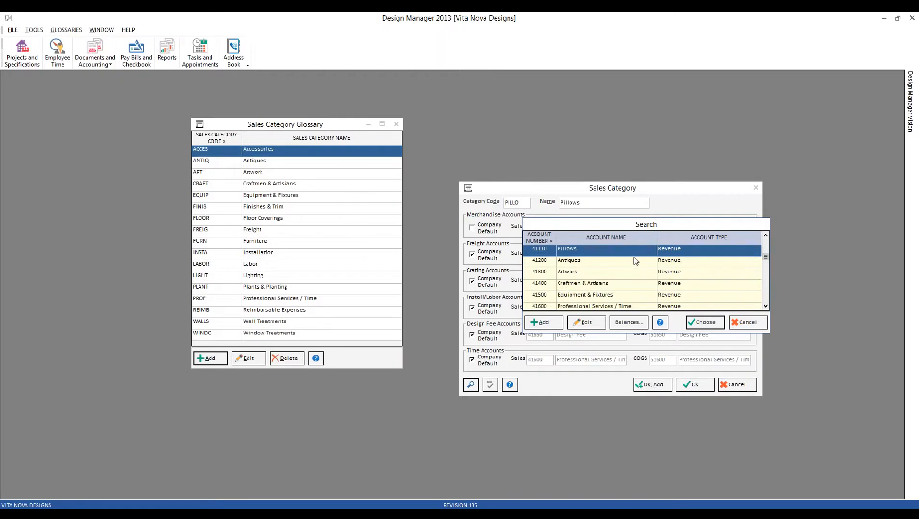
# Assign account 41110 to the Pillows category's Merchandise sales and, from the COGS account lookup, create Cost of Goods account 51110 named Pillows.
pyautogui.click(706, 322)
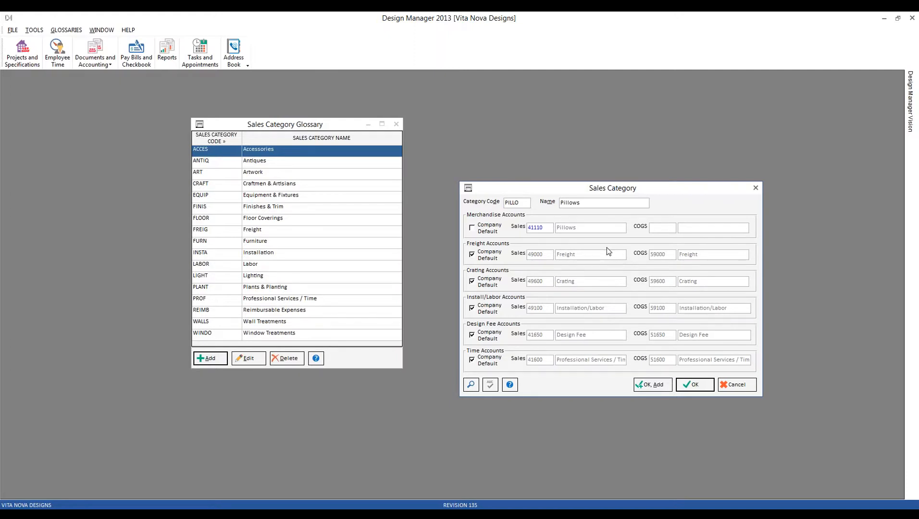
pyautogui.click(665, 230)
pyautogui.click(471, 384)
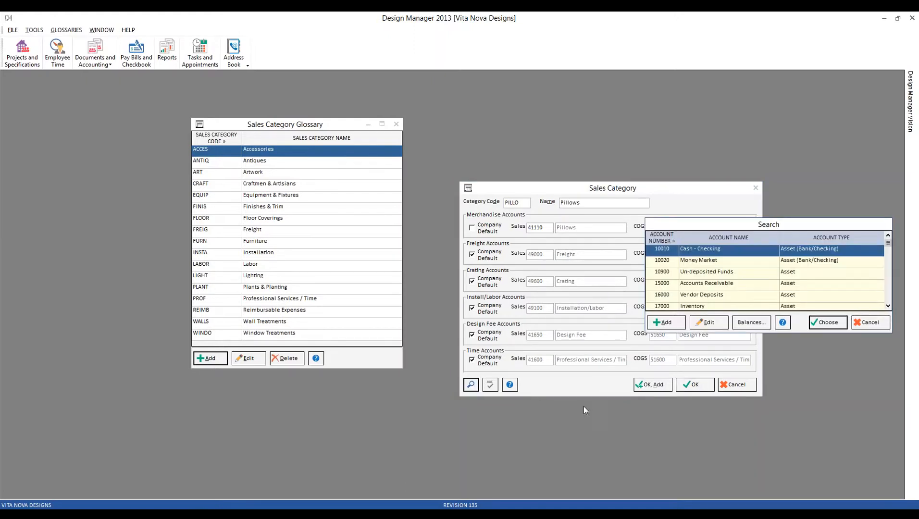
pyautogui.click(660, 326)
pyautogui.write('51110')
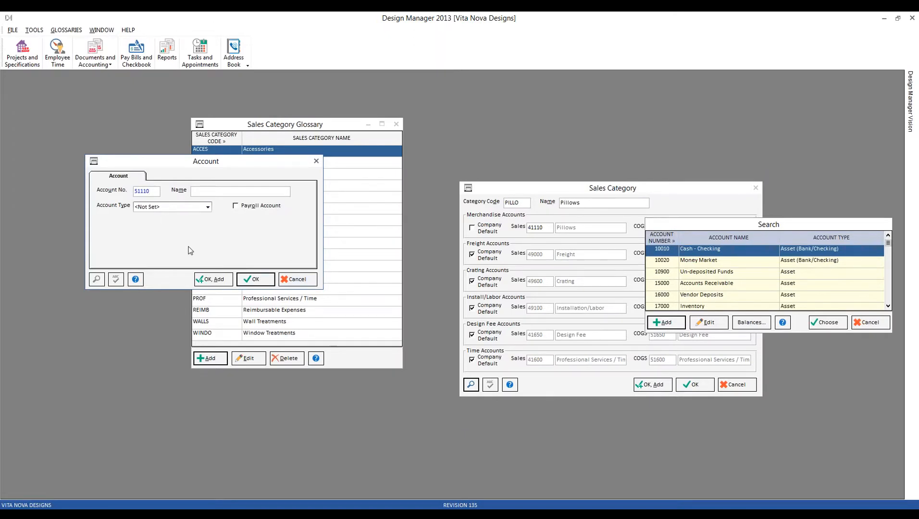
pyautogui.click(215, 193)
pyautogui.write('Pillows')
pyautogui.click(211, 208)
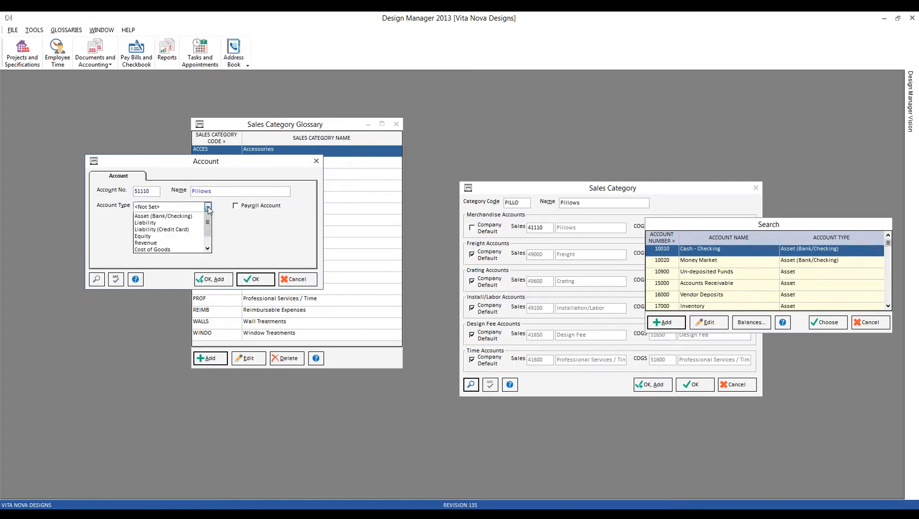
pyautogui.click(176, 264)
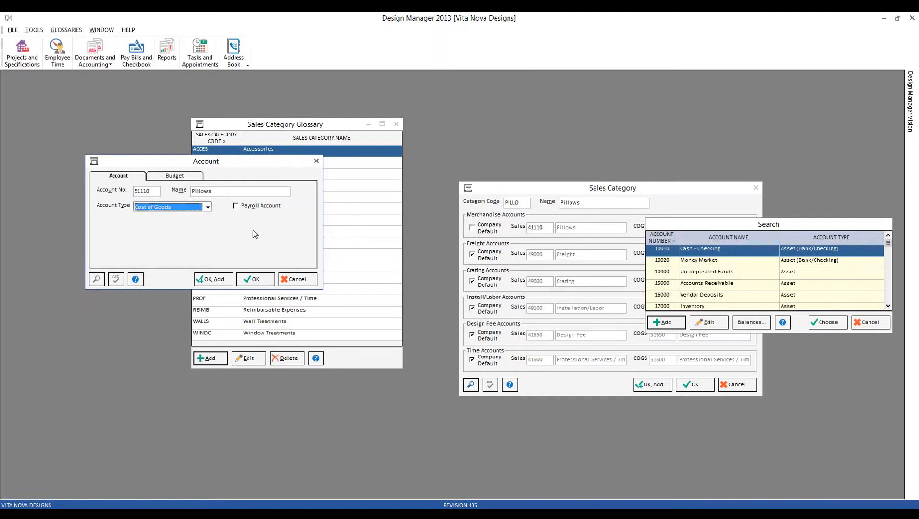
pyautogui.click(256, 277)
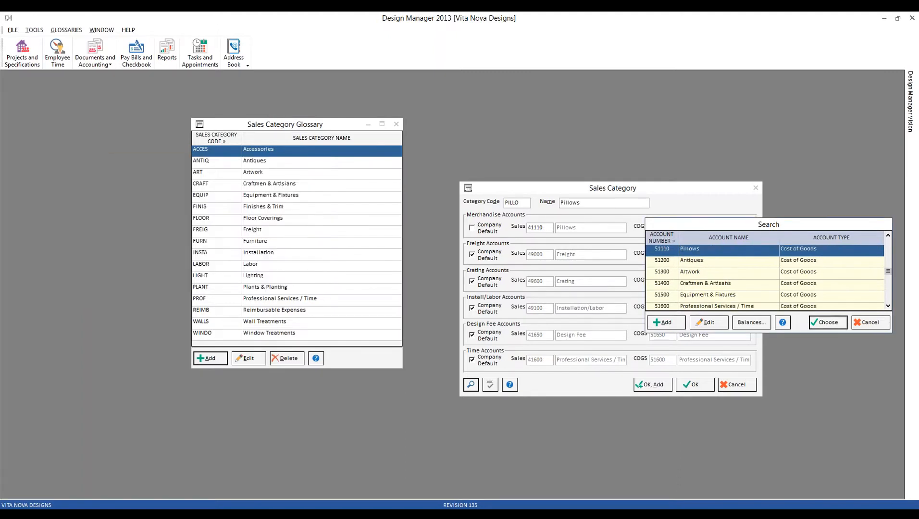
# Assign account 51110 as the category's Merchandise COGS account, save the Pillows category and close the Sales Category Glossary.
pyautogui.click(827, 322)
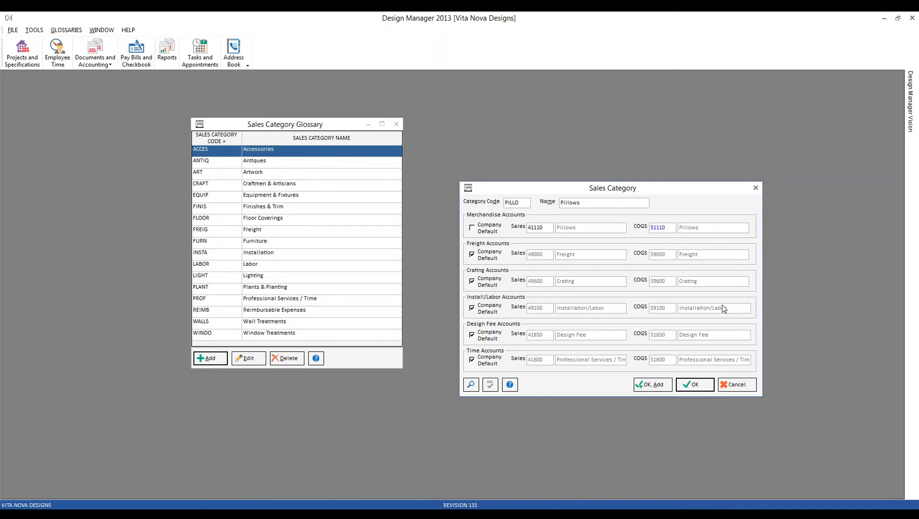
pyautogui.click(699, 387)
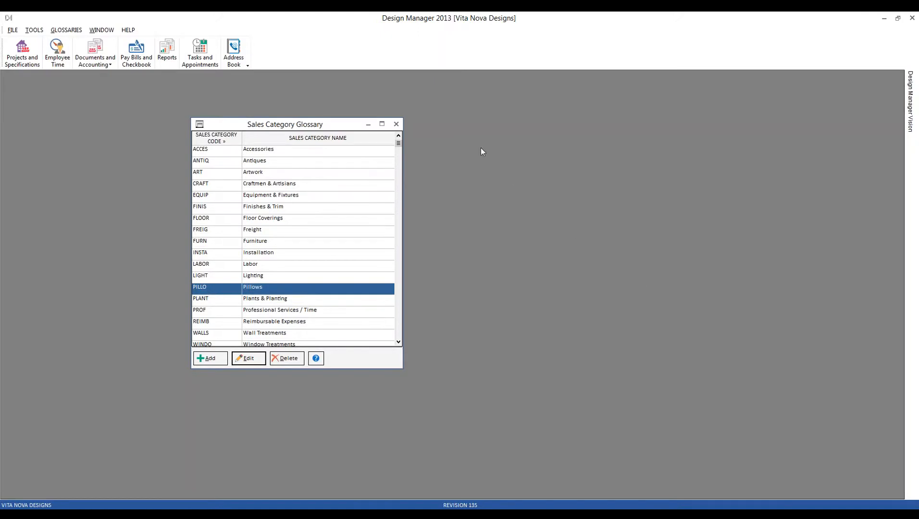
pyautogui.click(396, 124)
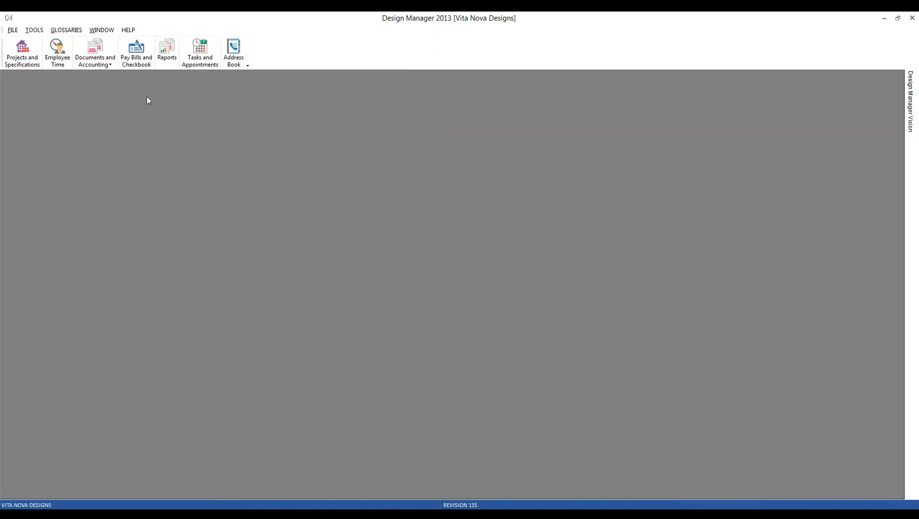
# Open the reports list and expand General Ledger through Financial Statements to the Income Statements.
pyautogui.click(167, 51)
pyautogui.moveTo(160, 192); pyautogui.dragTo(125, 129)
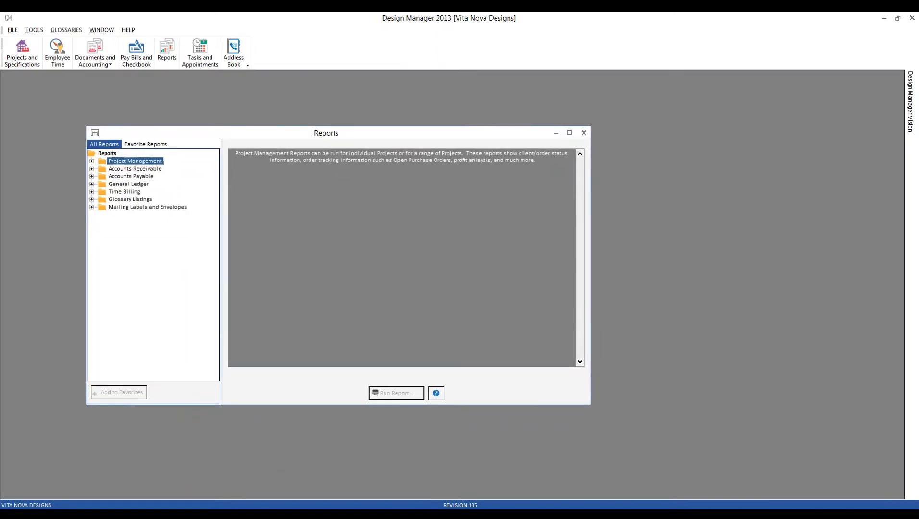
pyautogui.click(126, 185)
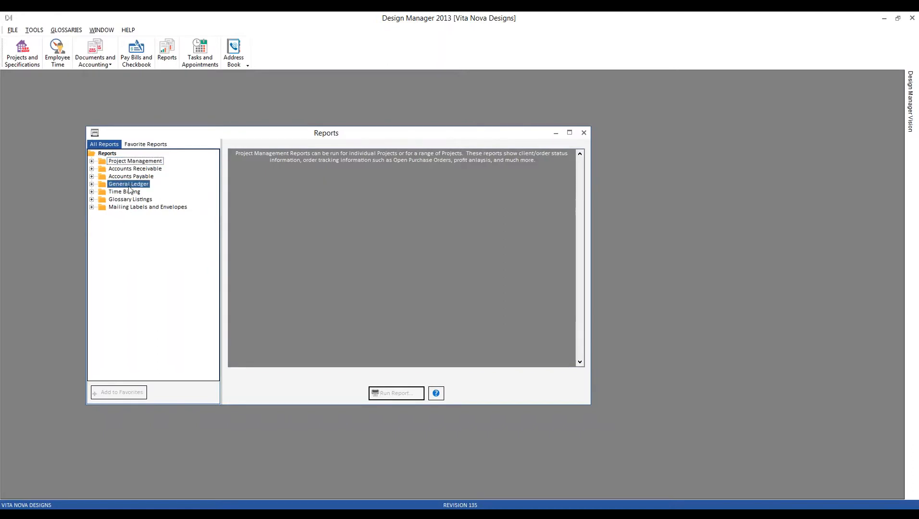
pyautogui.click(91, 184)
pyautogui.click(152, 193)
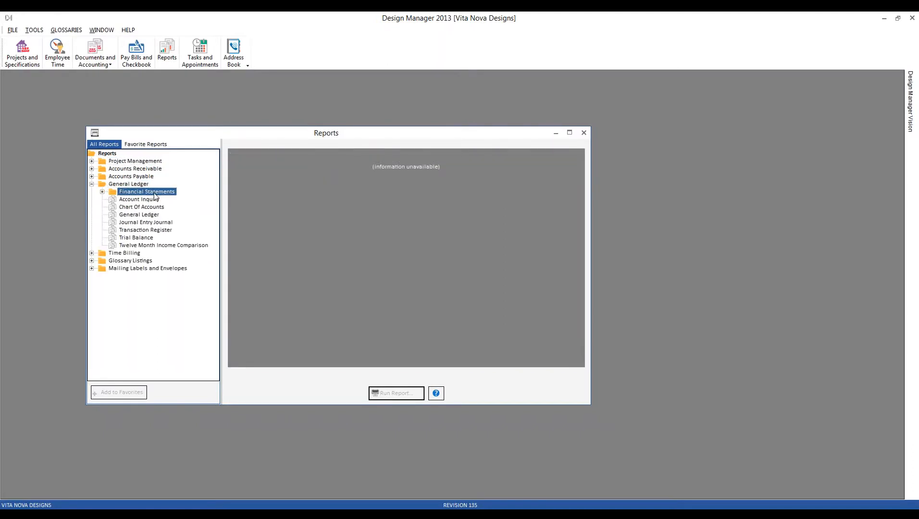
pyautogui.click(102, 192)
pyautogui.click(140, 215)
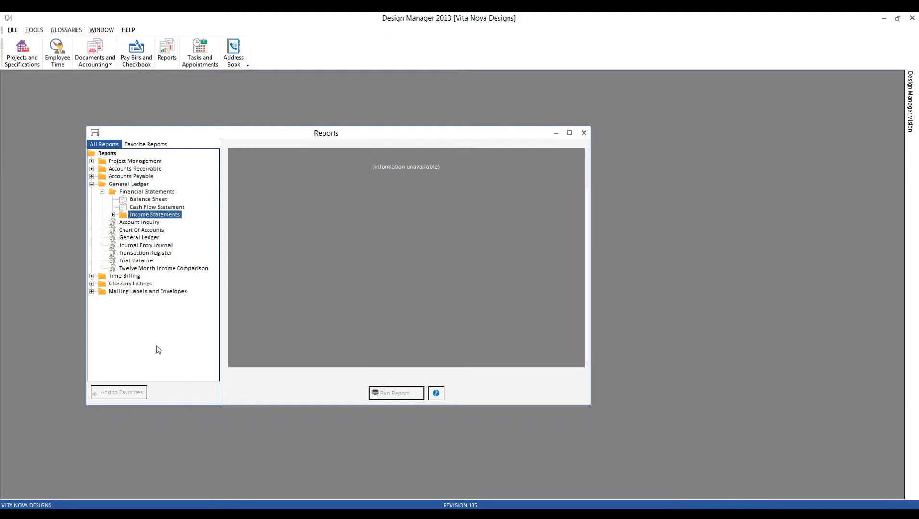
pyautogui.click(113, 215)
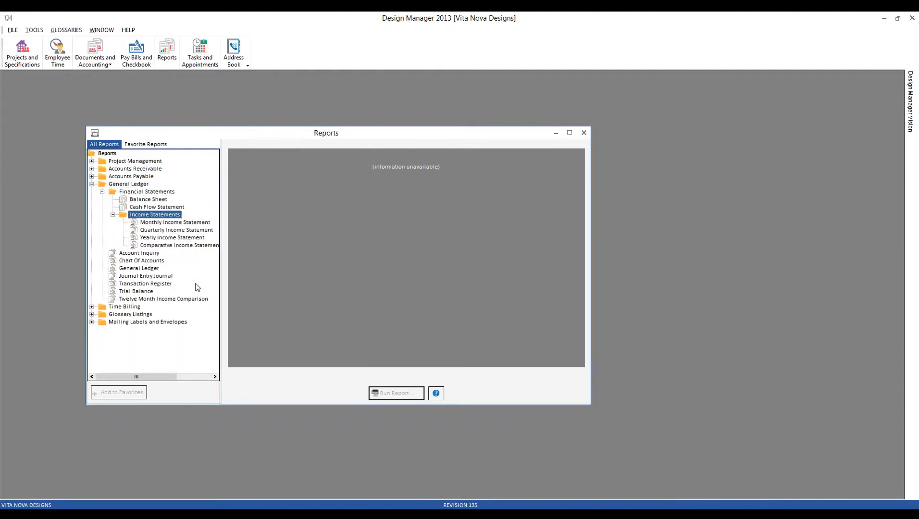
# View the previews and descriptions of the monthly, quarterly, yearly and comparative income statements, ending on the monthly one.
pyautogui.click(190, 224)
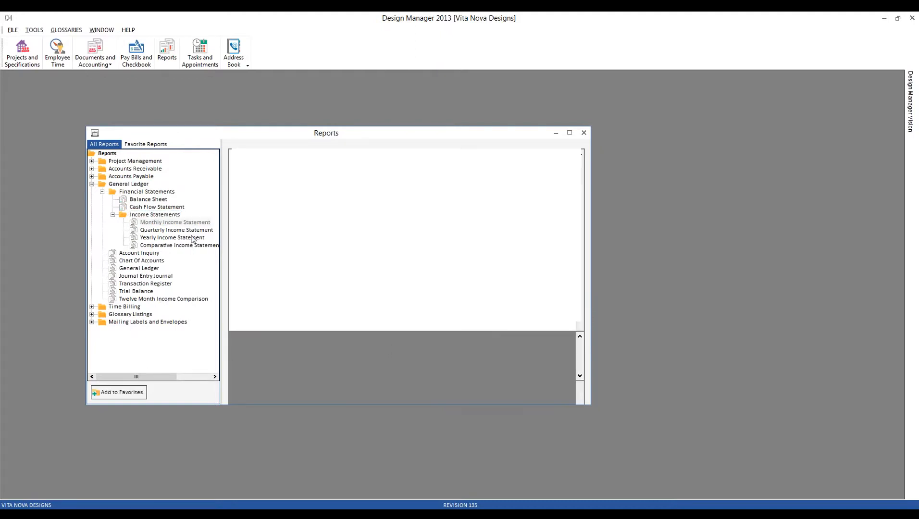
pyautogui.click(182, 232)
pyautogui.click(182, 239)
pyautogui.click(192, 246)
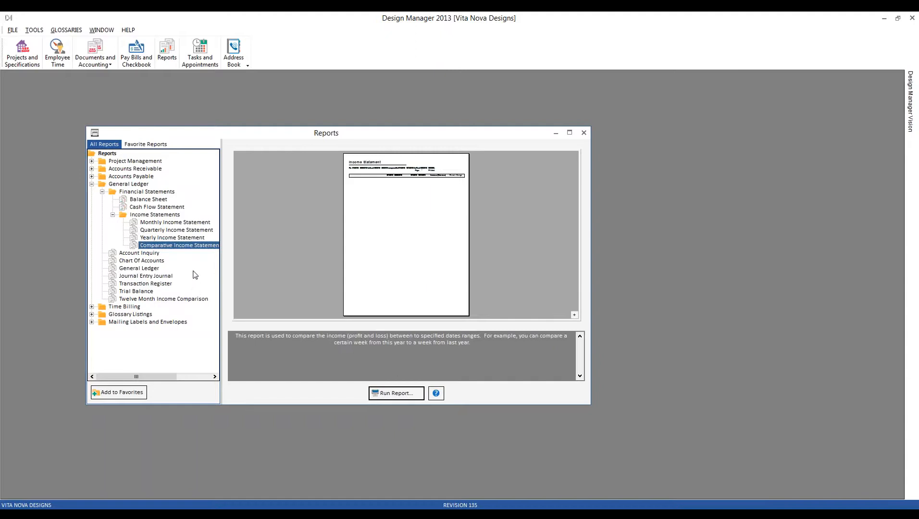
pyautogui.click(190, 224)
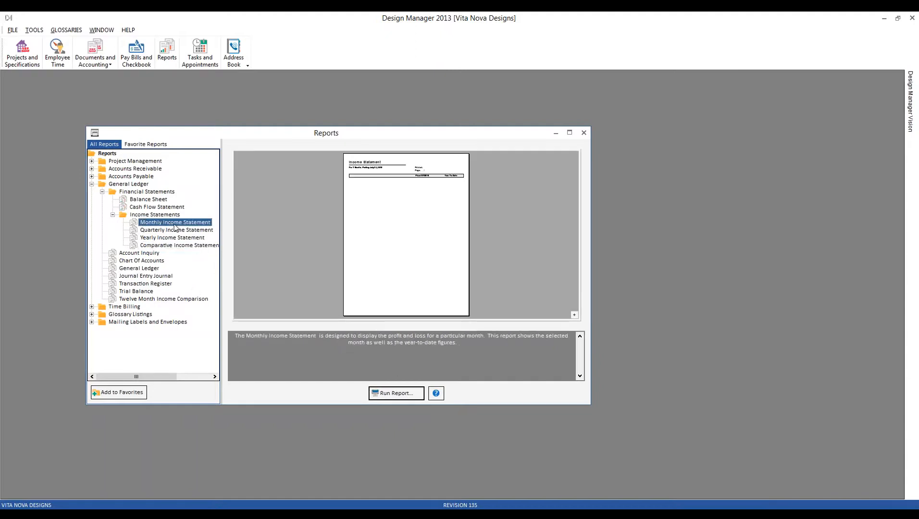
# Run the Monthly Income Statement from the favorite reports with Suppress Zero Accounts set to No.
pyautogui.click(150, 144)
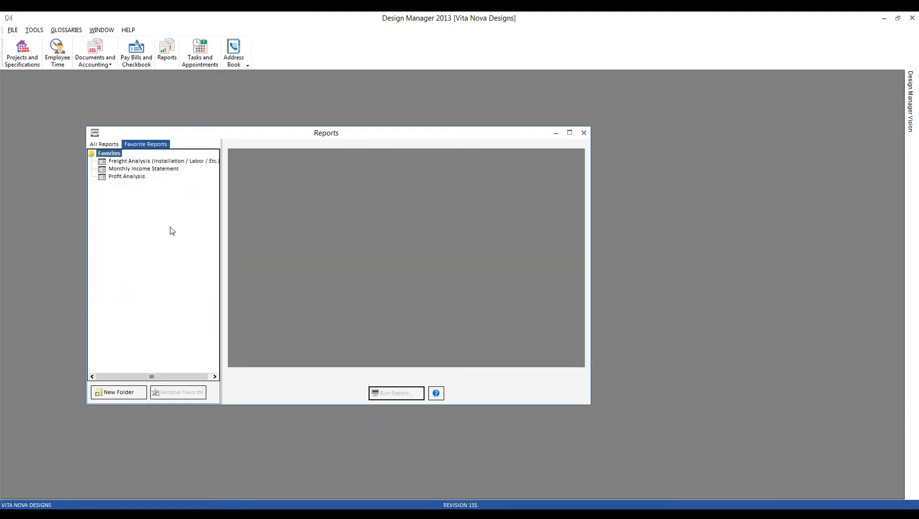
pyautogui.doubleClick(164, 170)
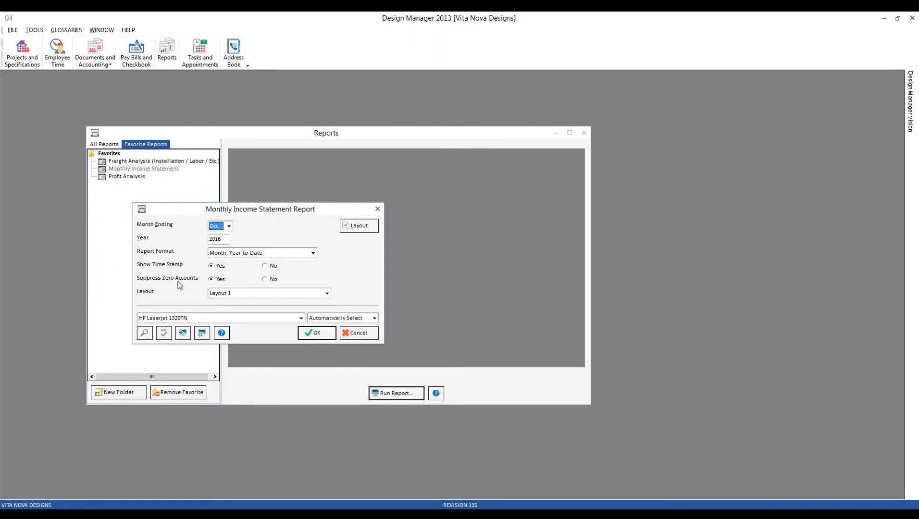
pyautogui.click(272, 279)
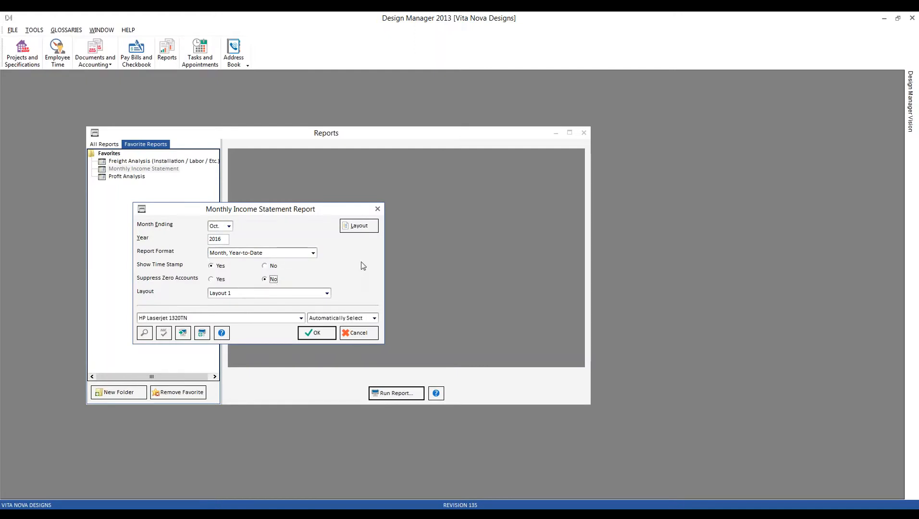
pyautogui.click(316, 333)
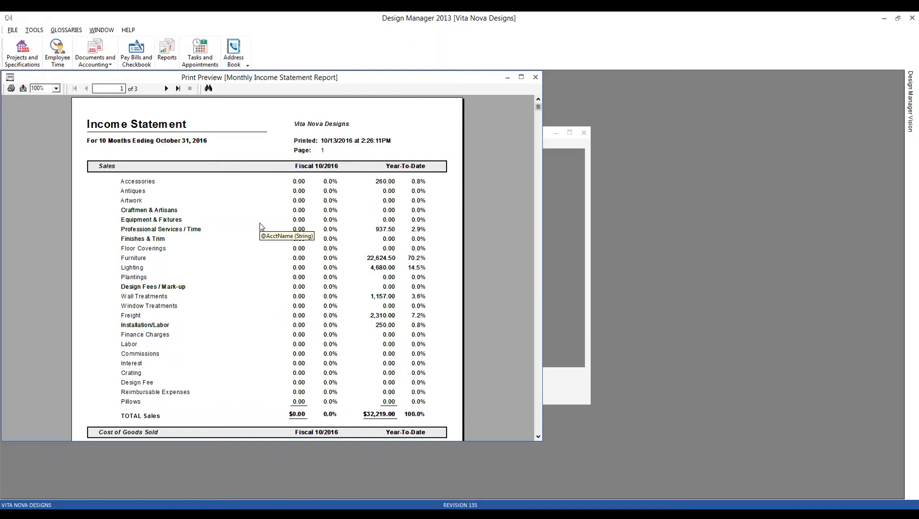
# Check the Sales and Cost of Goods Sold sections on the income statement's first two pages, then return to page 1.
pyautogui.scroll(-3, 133, 219)
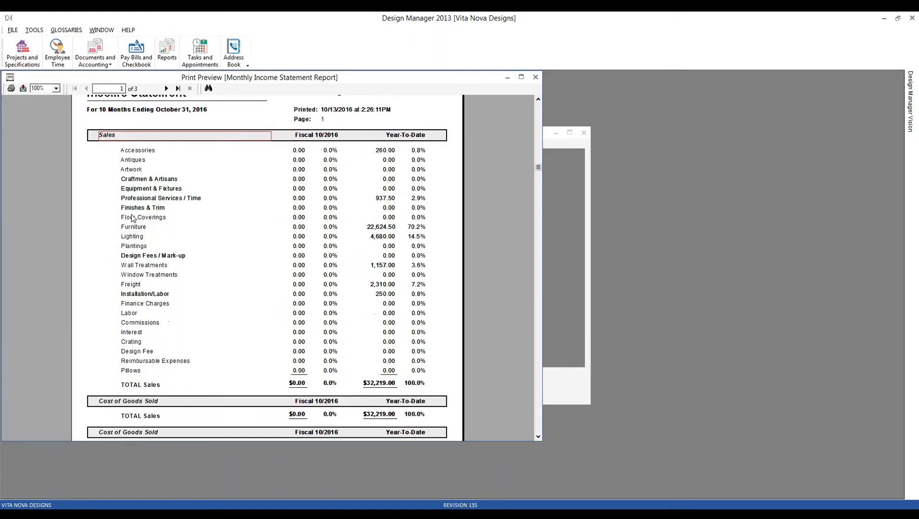
pyautogui.scroll(-5, 133, 219)
pyautogui.scroll(10, 142, 258)
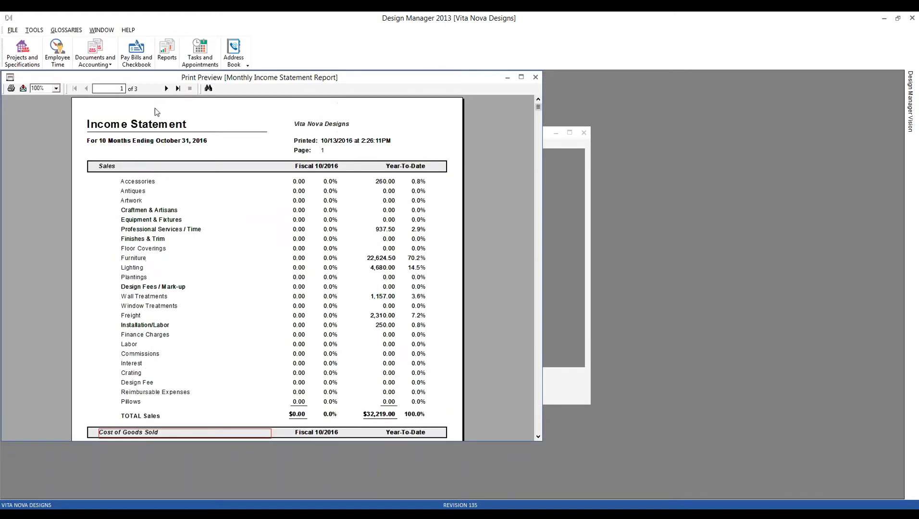
pyautogui.click(166, 88)
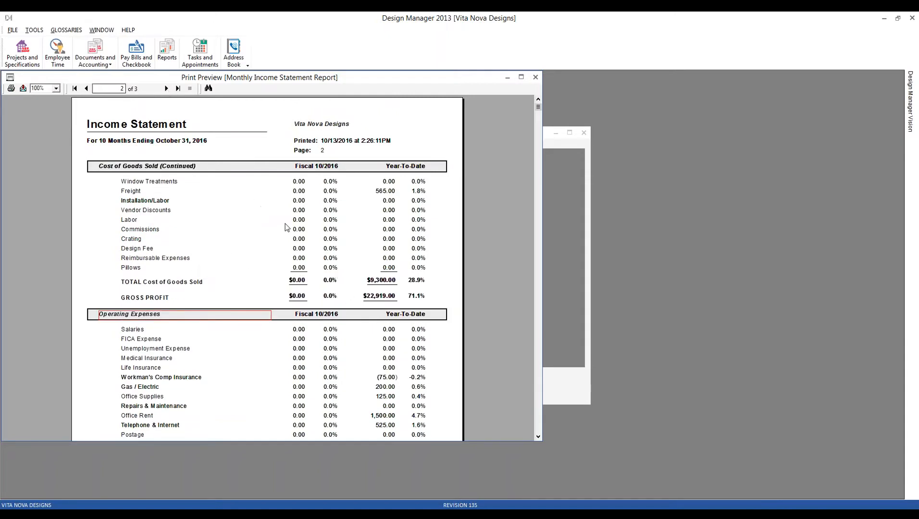
pyautogui.click(75, 89)
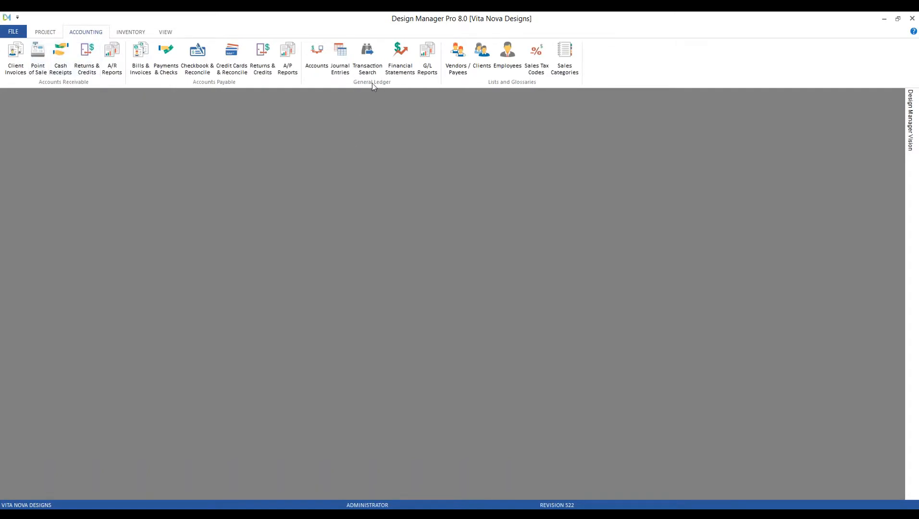
# In Design Manager Pro, locate the Monthly Income Statement among the General Ledger financial statements and close the reports list.
pyautogui.click(403, 57)
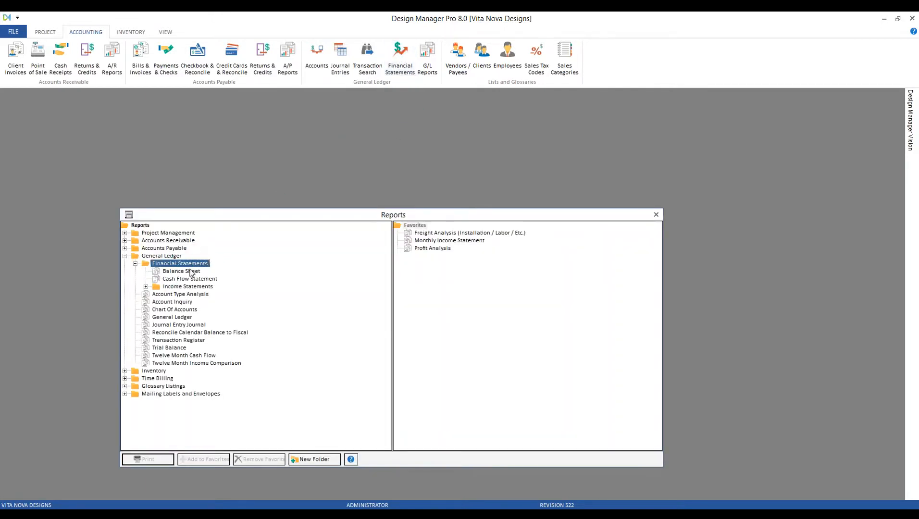
pyautogui.click(146, 286)
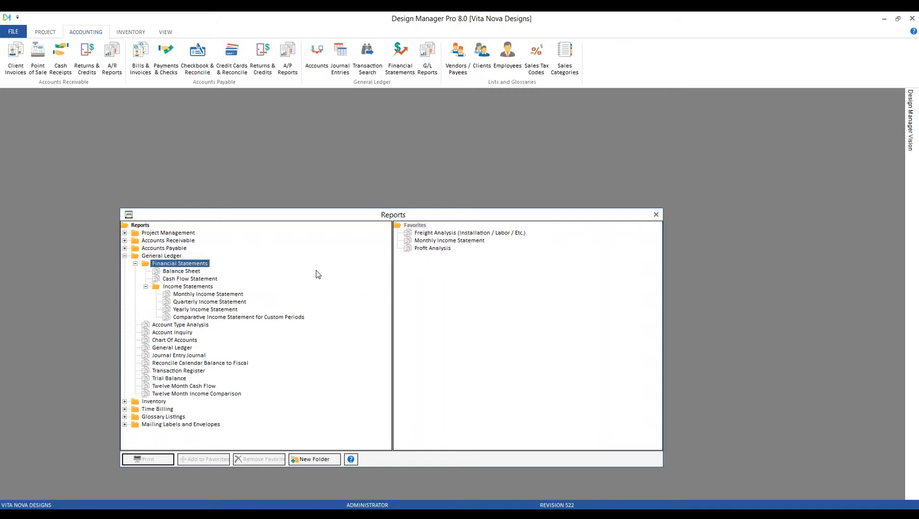
pyautogui.click(222, 294)
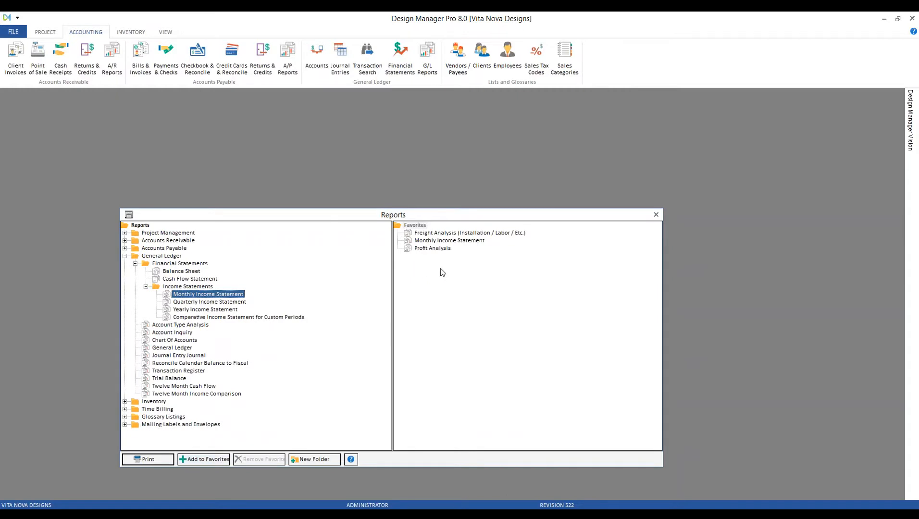
pyautogui.click(656, 215)
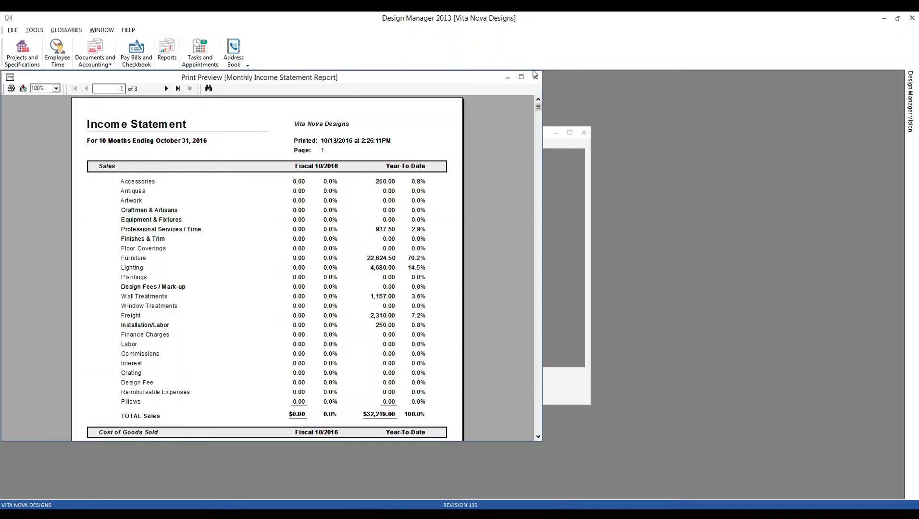
# Back in Design Manager 2013, close the income statement preview, move the reports window aside and open Projects and Specifications.
pyautogui.click(536, 78)
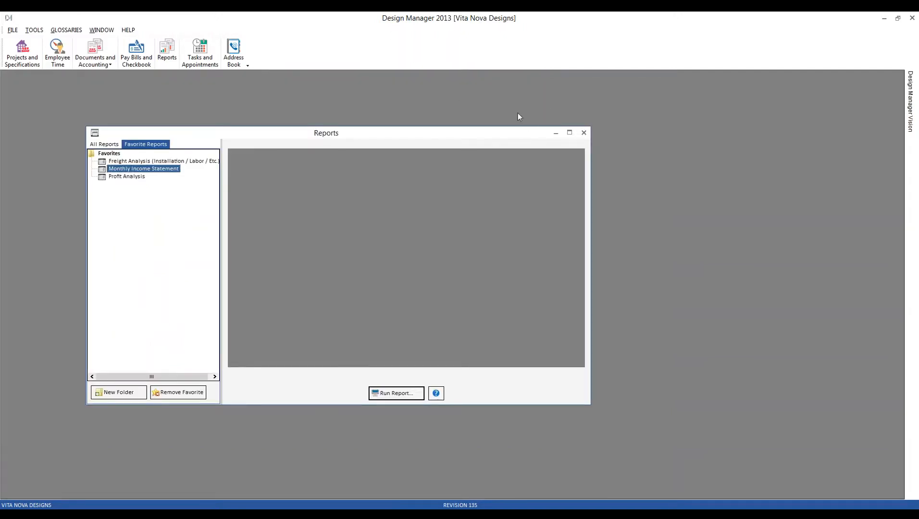
pyautogui.moveTo(303, 137); pyautogui.dragTo(558, 101)
pyautogui.click(22, 52)
pyautogui.moveTo(98, 91); pyautogui.dragTo(127, 111)
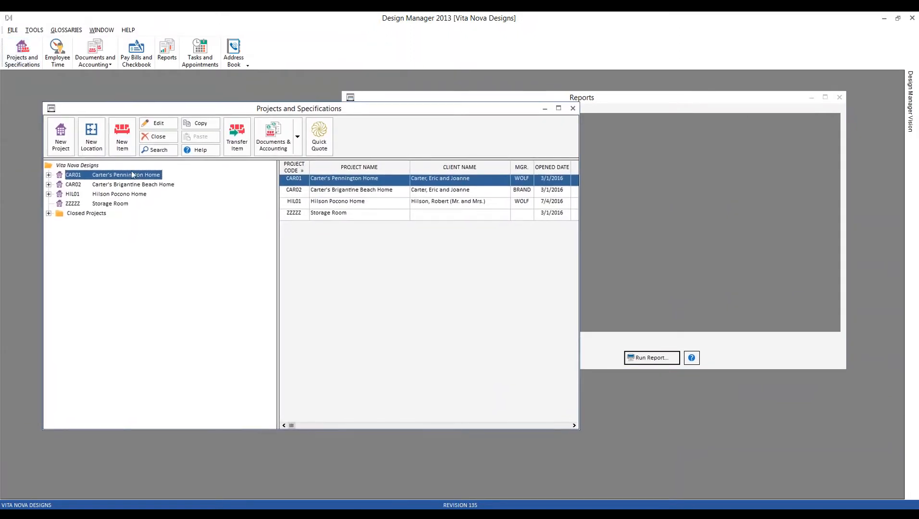
# Open item 0030, Artwork for Guest Bedroom One, from Guest Bedroom 1 of project CAR01 for editing.
pyautogui.click(49, 175)
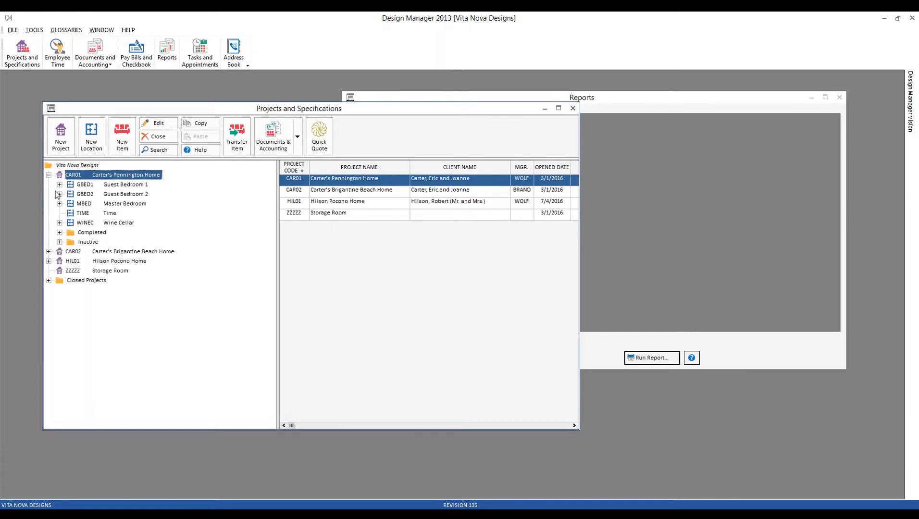
pyautogui.click(59, 185)
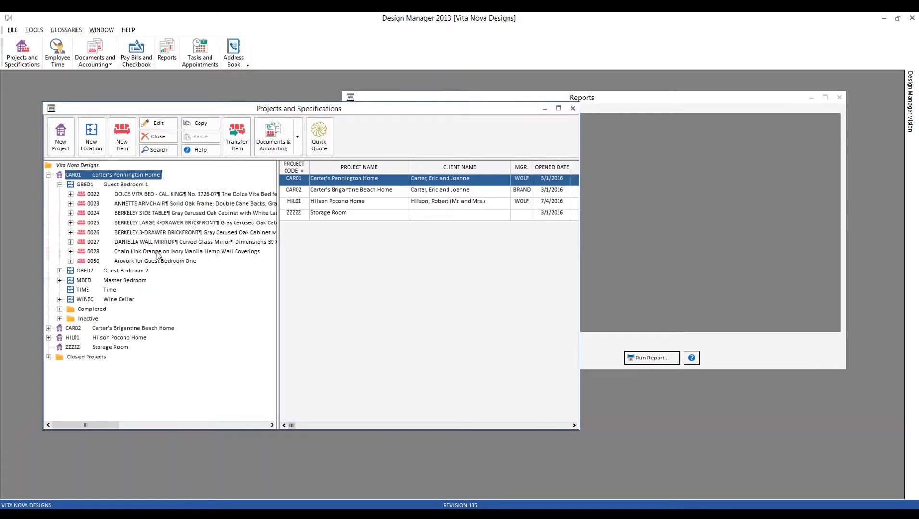
pyautogui.click(158, 262)
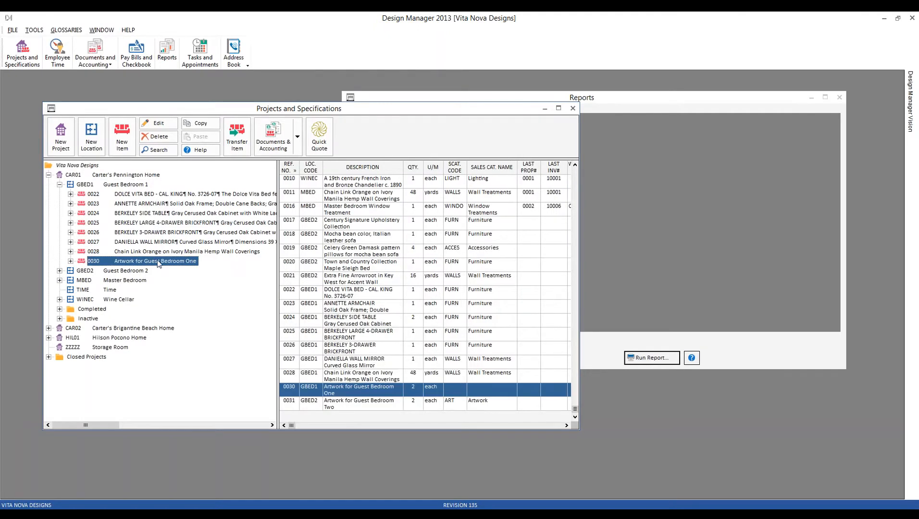
pyautogui.click(158, 123)
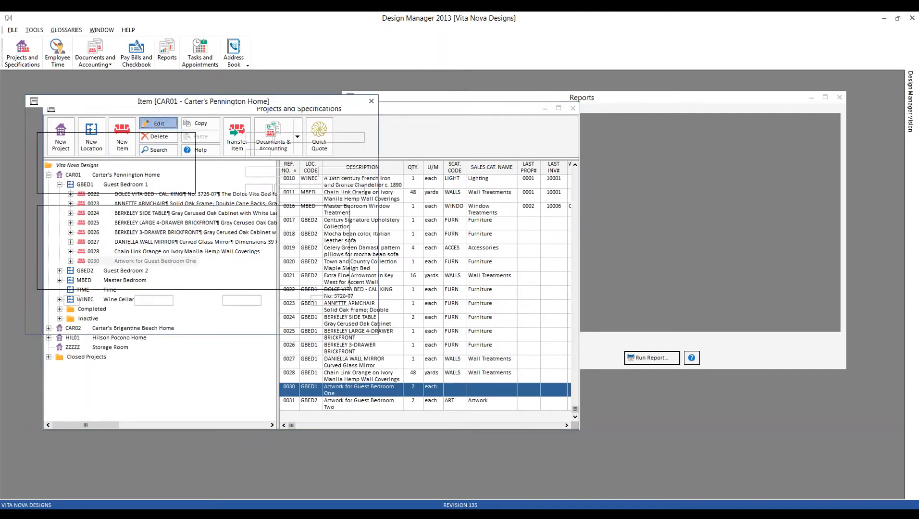
# Open component 001 of item 0030, view the available component types, and leave it without changes.
pyautogui.moveTo(172, 102); pyautogui.dragTo(271, 154)
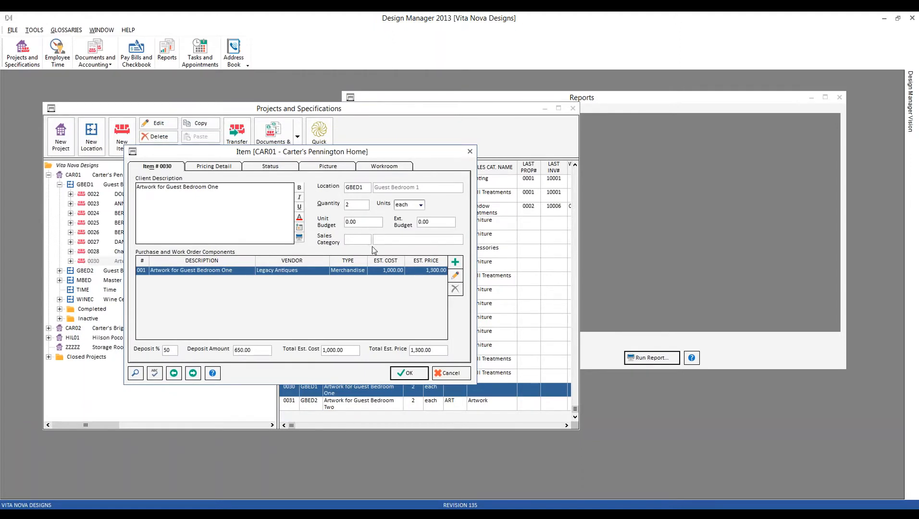
pyautogui.click(455, 276)
pyautogui.moveTo(166, 120)
pyautogui.mouseDown()
pyautogui.moveTo(387, 196)
pyautogui.moveTo(438, 202)
pyautogui.mouseUp()
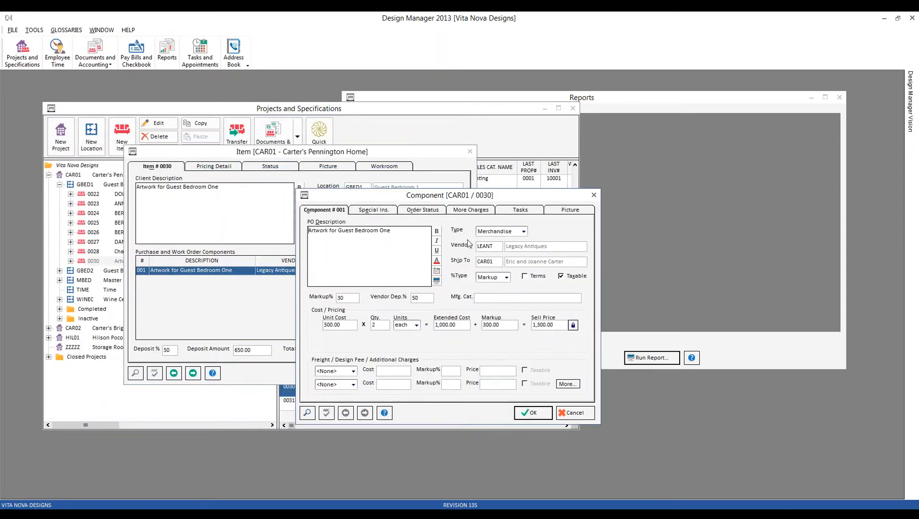
pyautogui.click(526, 233)
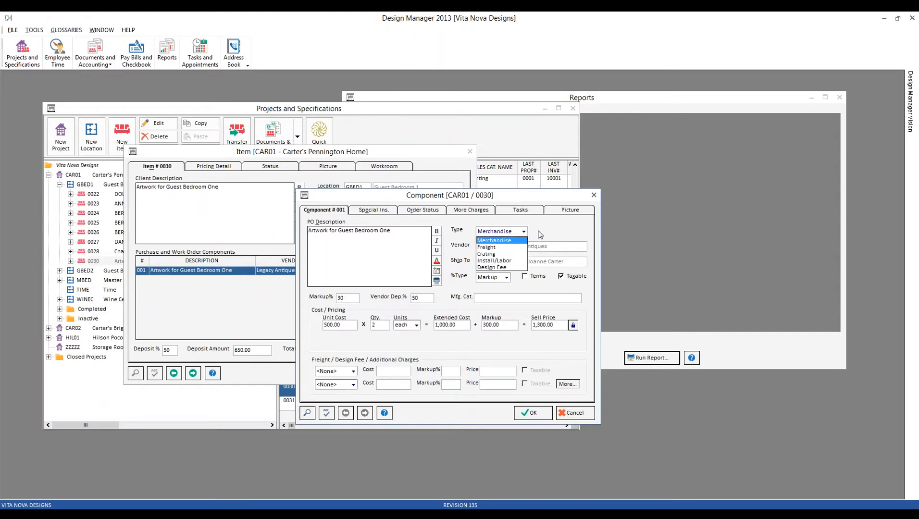
pyautogui.click(540, 235)
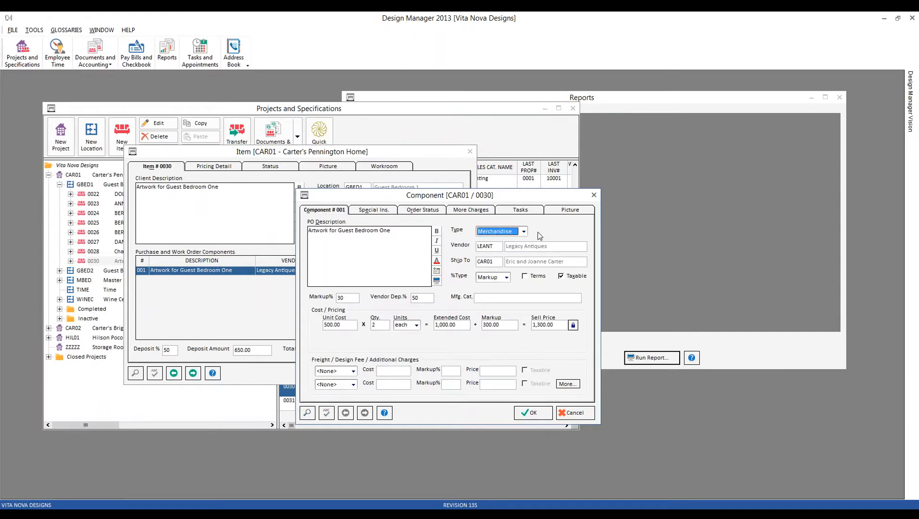
pyautogui.click(580, 413)
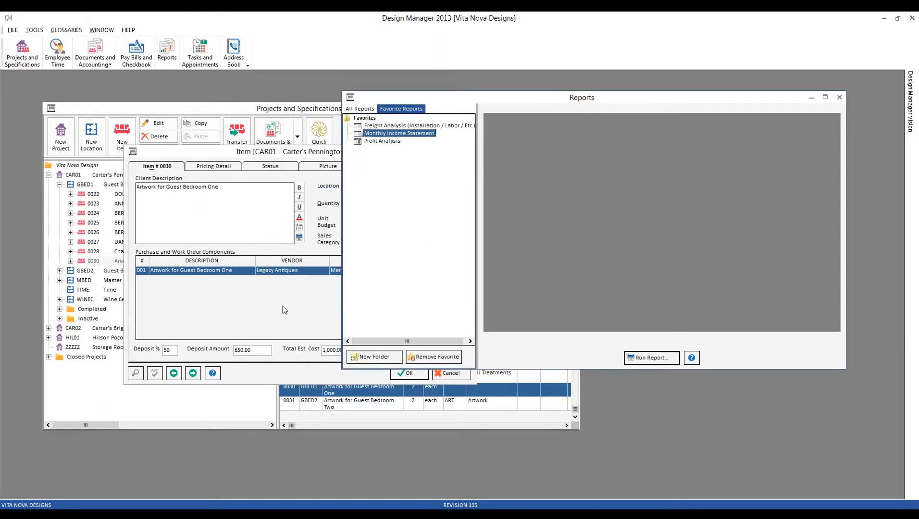
# Close the reports window and accept item 0030, Artwork for Guest Bedroom One.
pyautogui.click(283, 305)
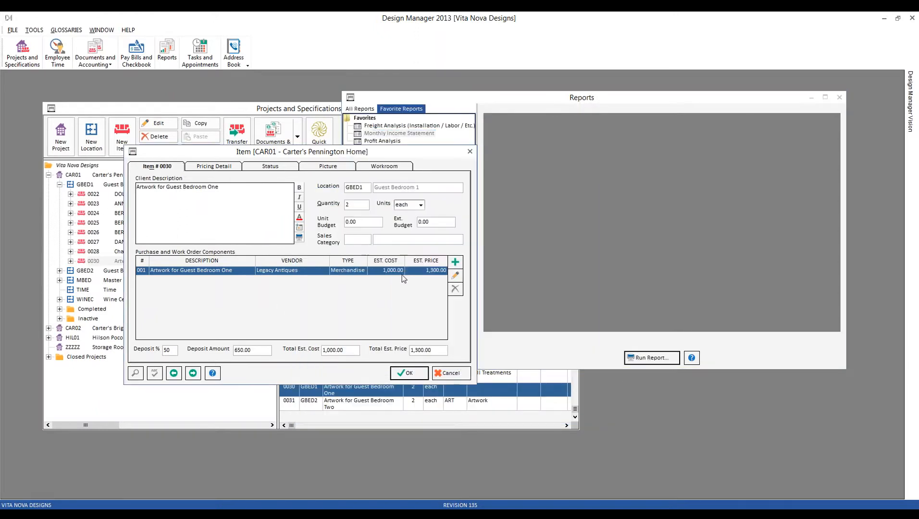
pyautogui.click(840, 98)
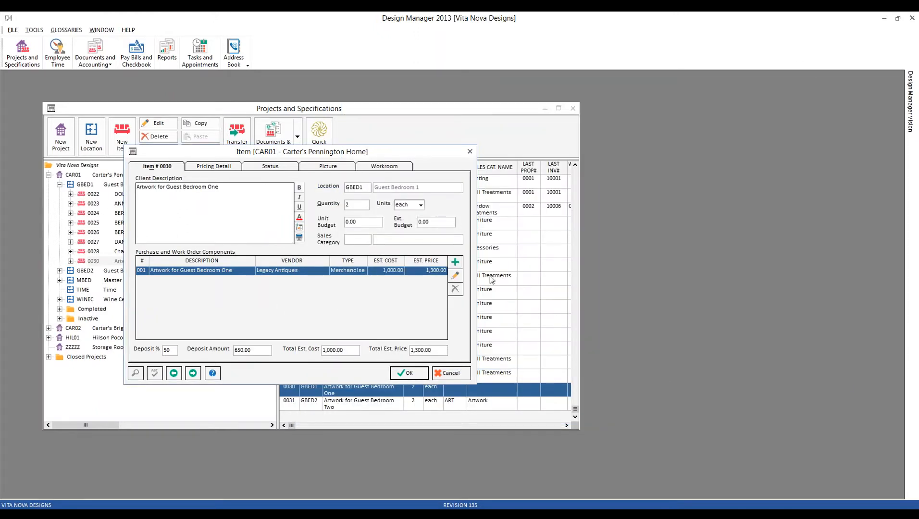
pyautogui.click(409, 374)
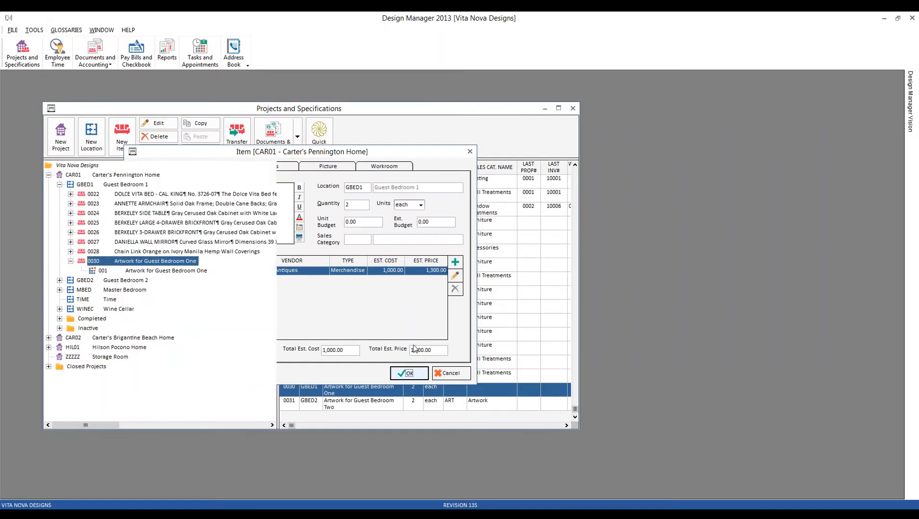
# Review item 0031, Artwork for Guest Bedroom Two, in Guest Bedroom 2 along with its component, then close both without changes.
pyautogui.click(61, 280)
pyautogui.click(178, 339)
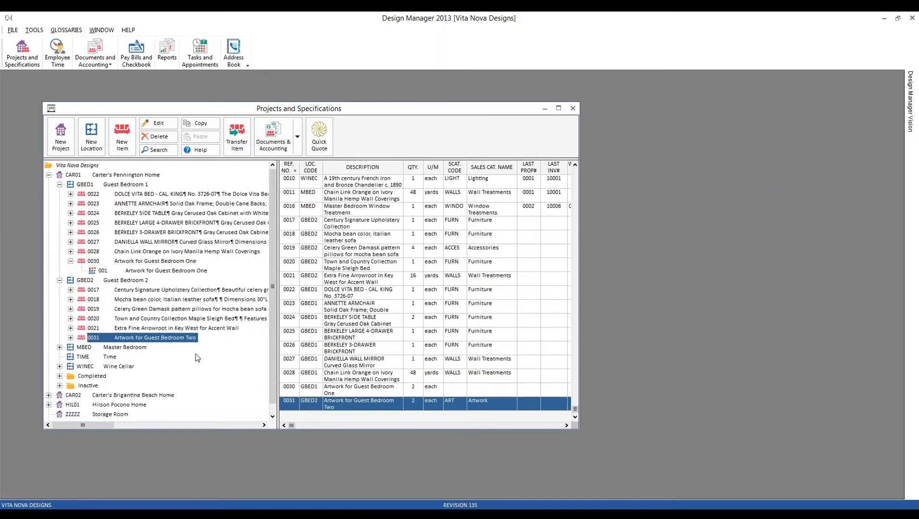
pyautogui.click(159, 124)
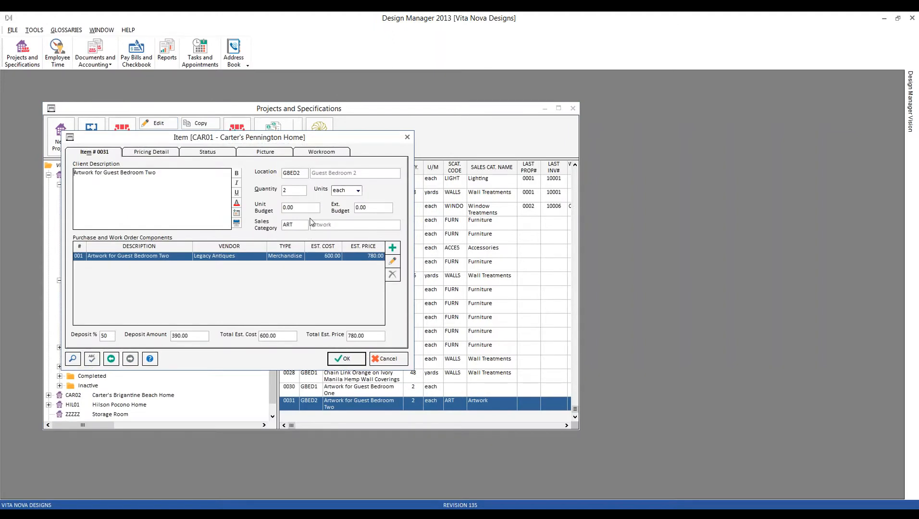
pyautogui.click(392, 261)
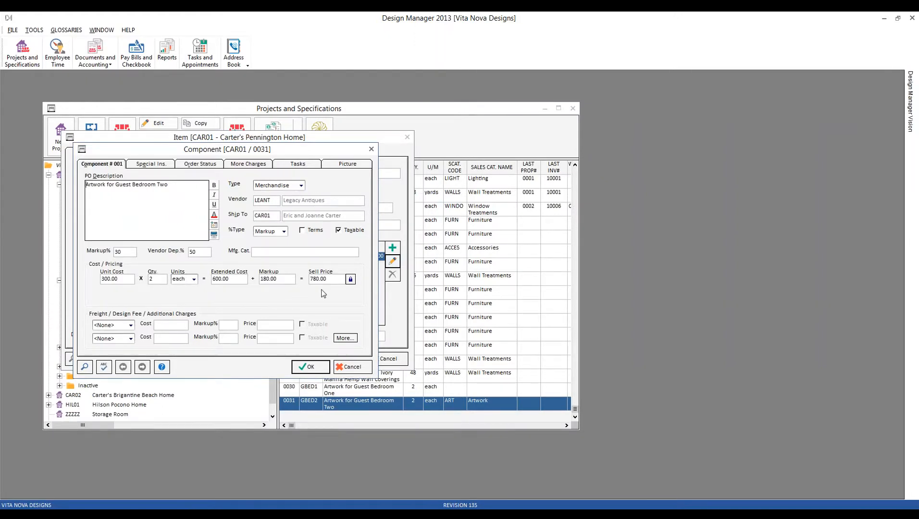
pyautogui.click(353, 367)
pyautogui.click(382, 358)
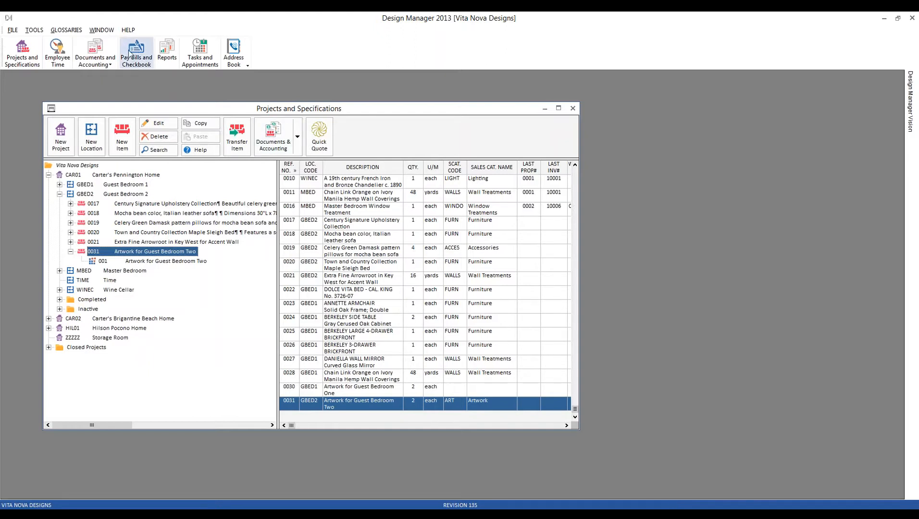
# Start a new client invoice for project CAR01 in Documents and Accounting with the transaction description "Sales Category Example".
pyautogui.click(295, 143)
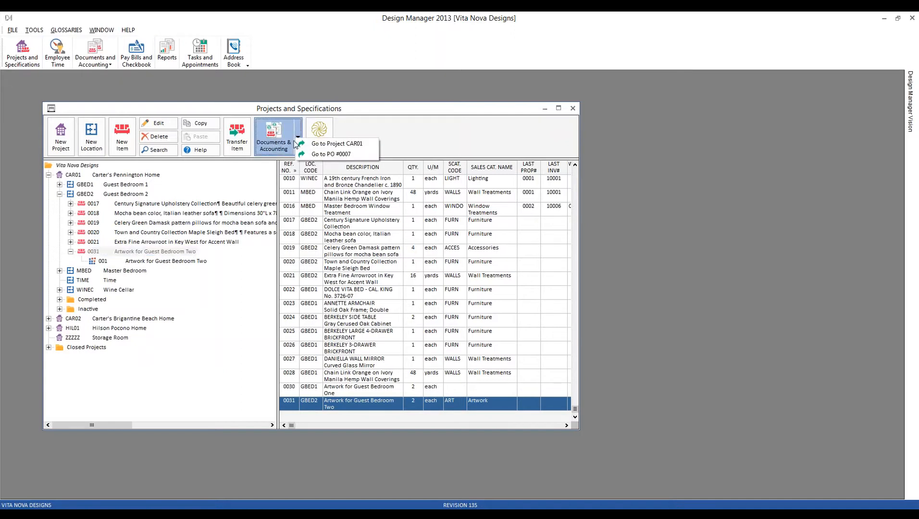
pyautogui.click(337, 144)
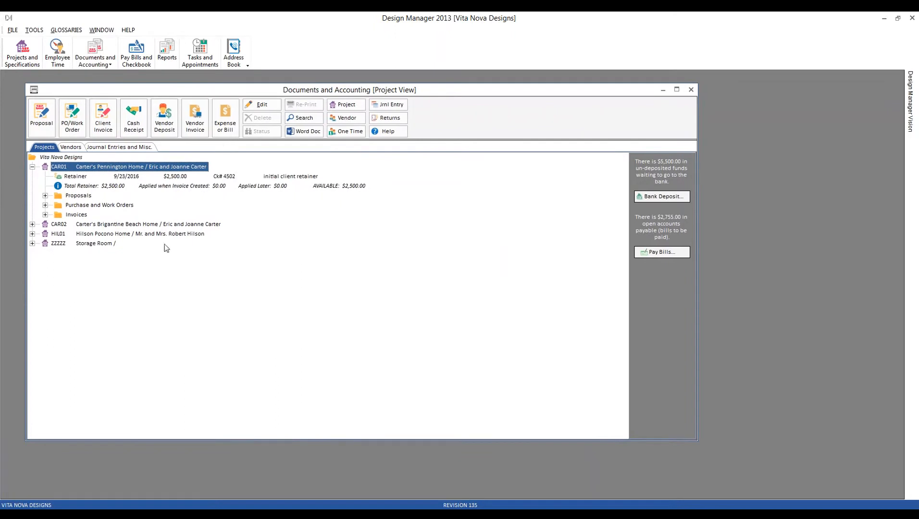
pyautogui.click(103, 126)
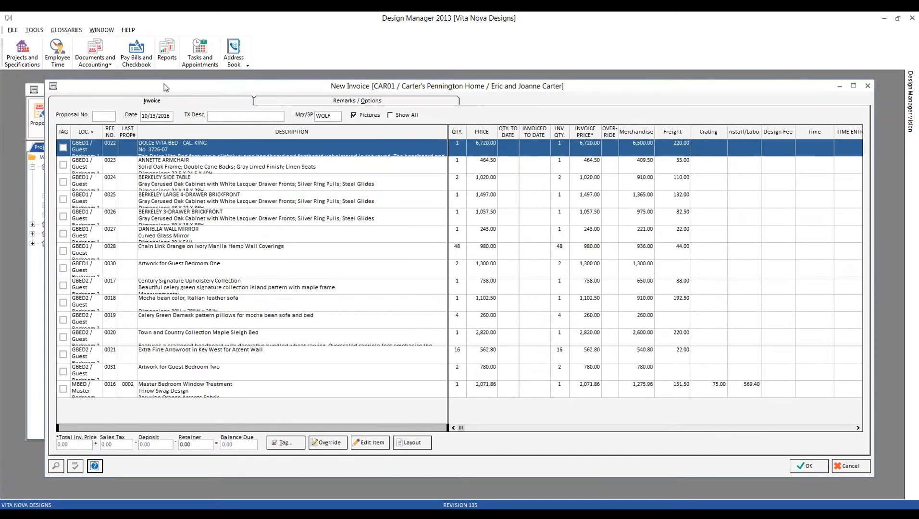
pyautogui.click(221, 116)
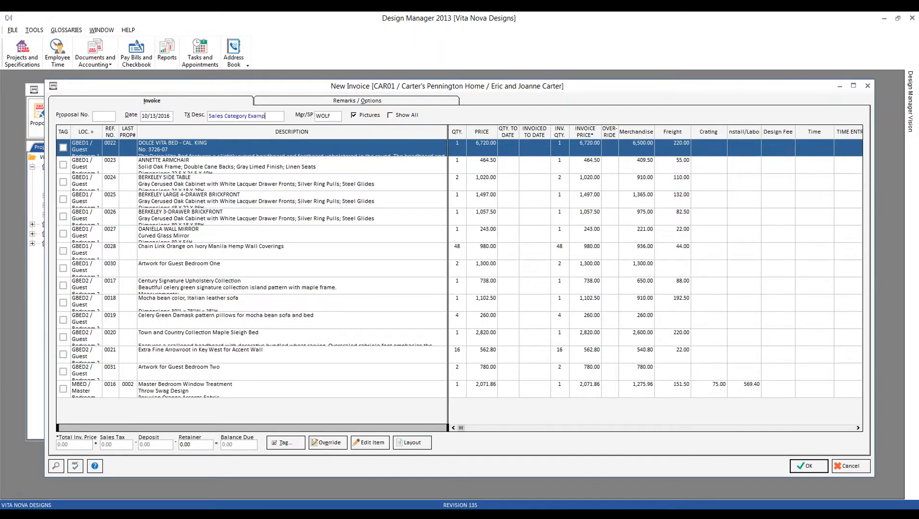
pyautogui.hotkey('ctrl', 'a')
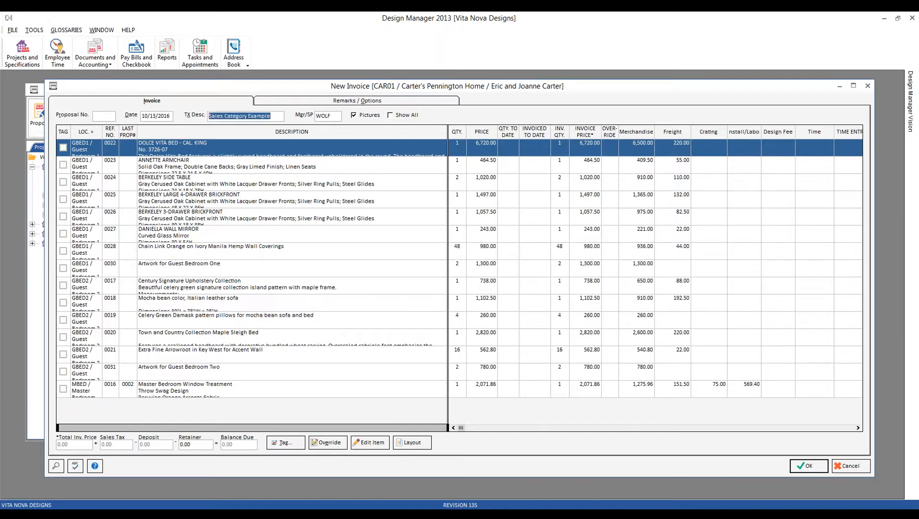
# Sort the invoice items by reference number in descending order and tag artwork items 0031 and 0030.
pyautogui.click(115, 135)
pyautogui.click(113, 136)
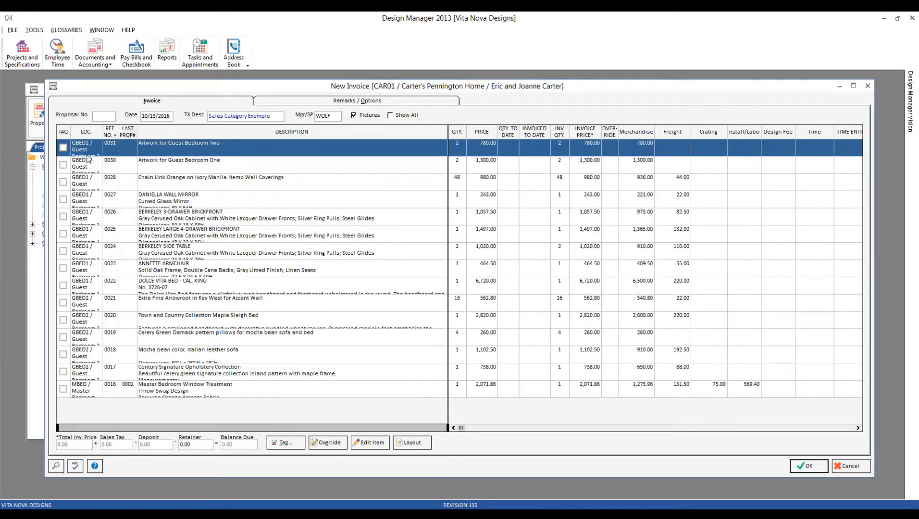
pyautogui.click(64, 147)
pyautogui.click(63, 165)
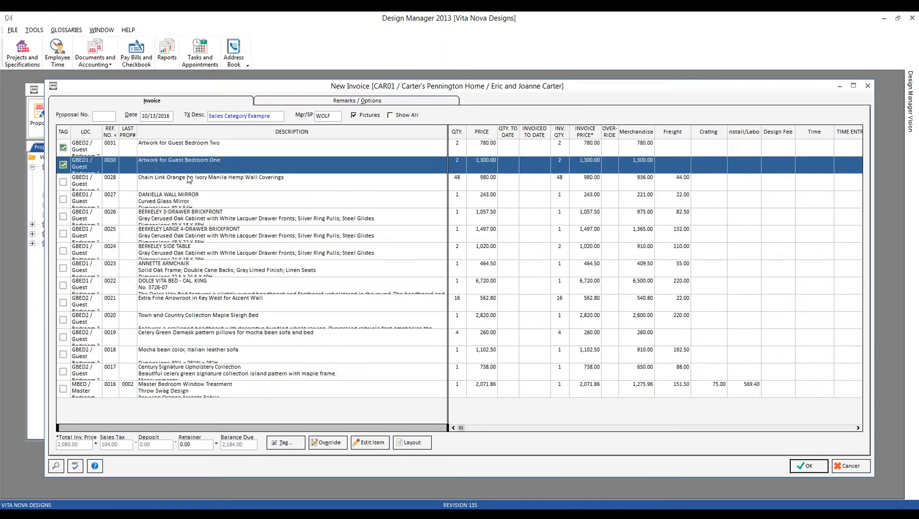
# Generate the client invoice in the Modern style, accept it after previewing, and close the accounting and project windows.
pyautogui.click(811, 467)
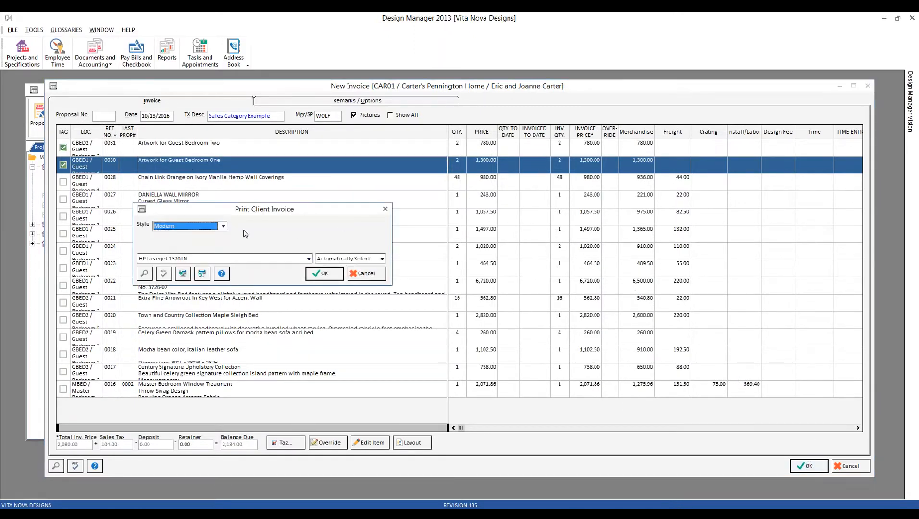
pyautogui.click(338, 279)
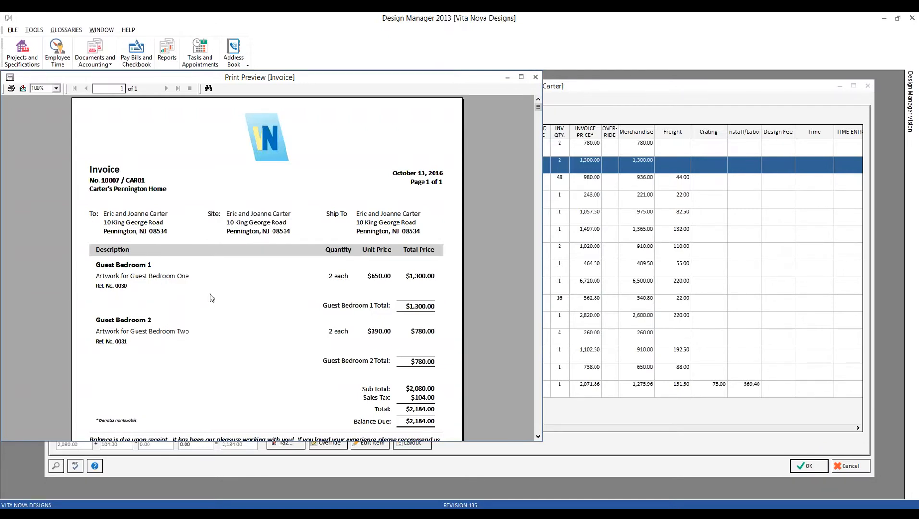
pyautogui.click(536, 77)
pyautogui.click(483, 295)
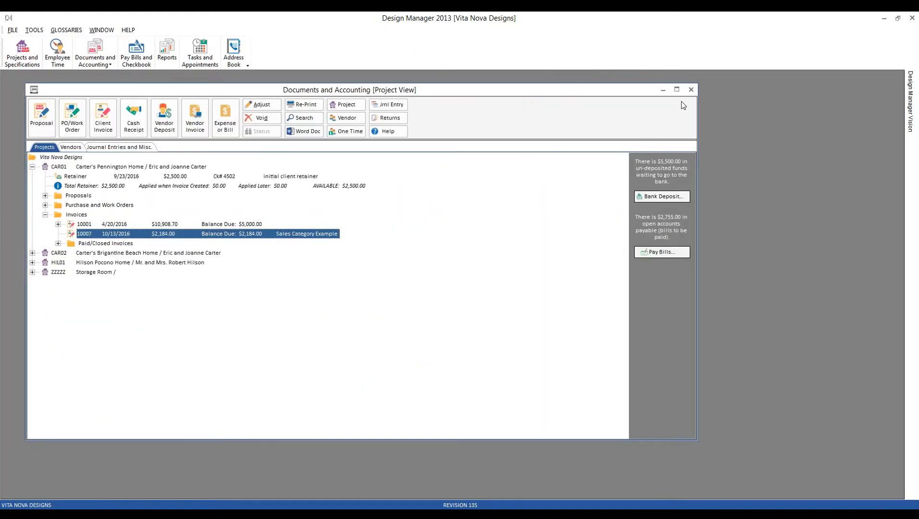
pyautogui.click(691, 90)
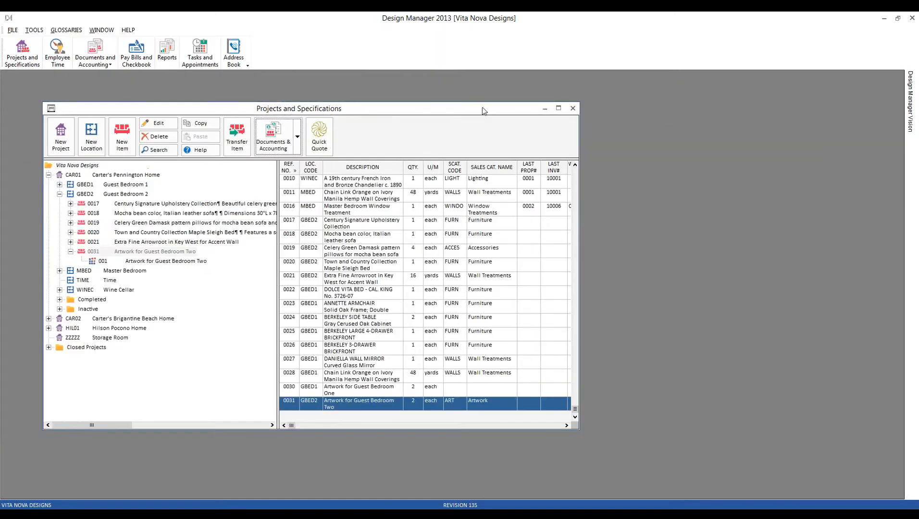
pyautogui.click(573, 109)
# Run the Monthly Income Statement from the favorite reports for October 2016 in the Month, Year-to-Date format.
pyautogui.click(167, 51)
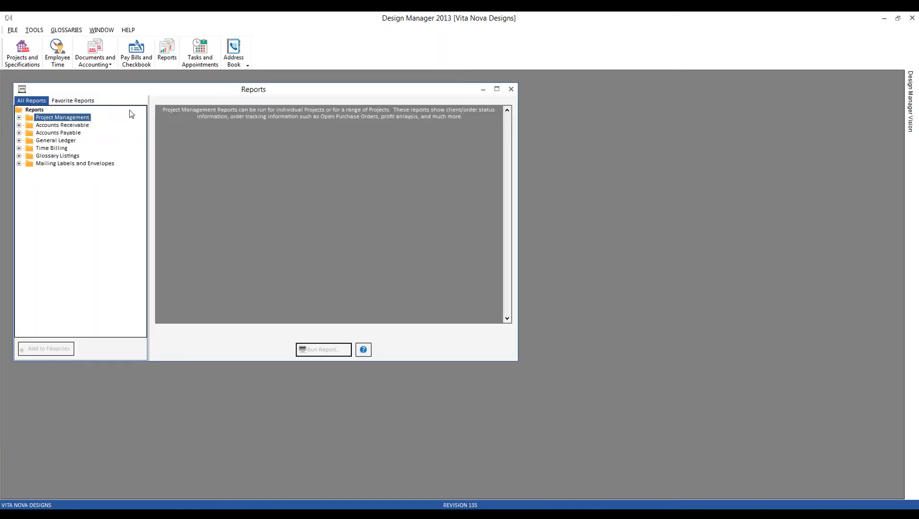
pyautogui.click(81, 103)
pyautogui.doubleClick(73, 126)
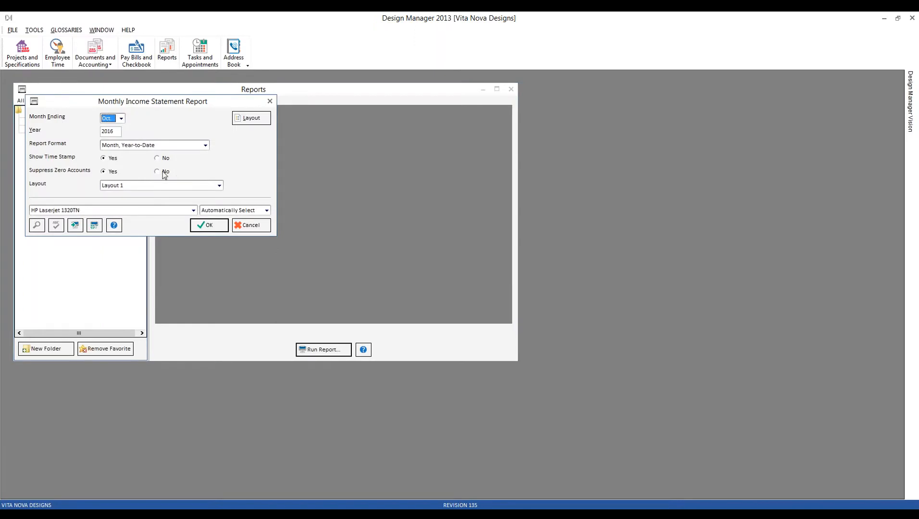
pyautogui.click(205, 227)
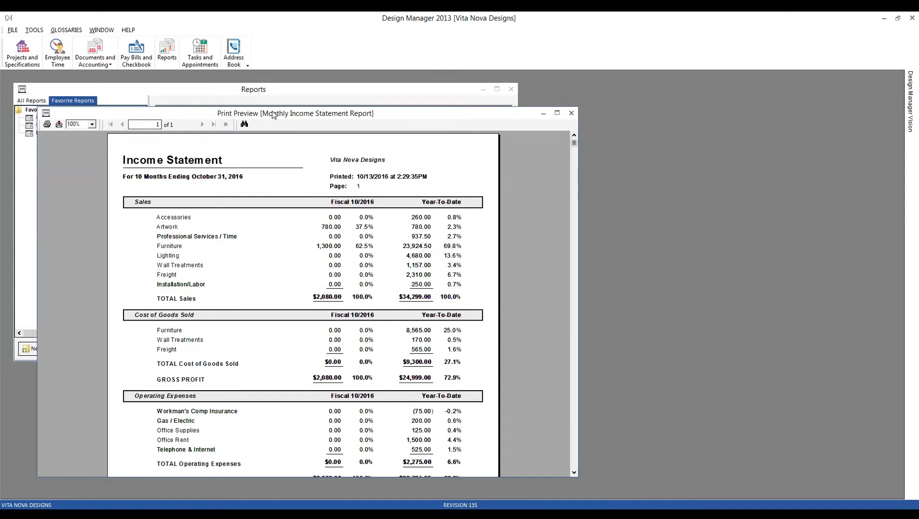
# Move the income statement preview aside and check the October sales amounts for Artwork and Furniture.
pyautogui.moveTo(294, 113); pyautogui.dragTo(510, 101)
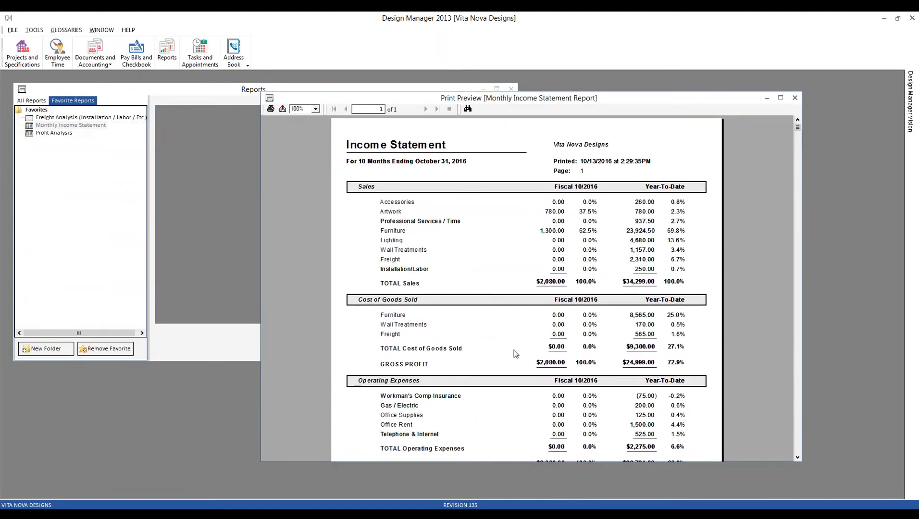
pyautogui.click(558, 214)
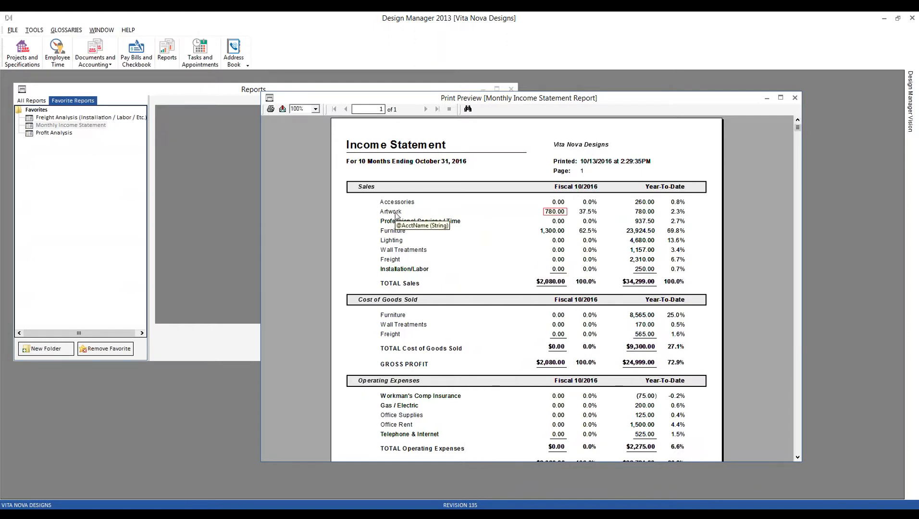
pyautogui.click(561, 232)
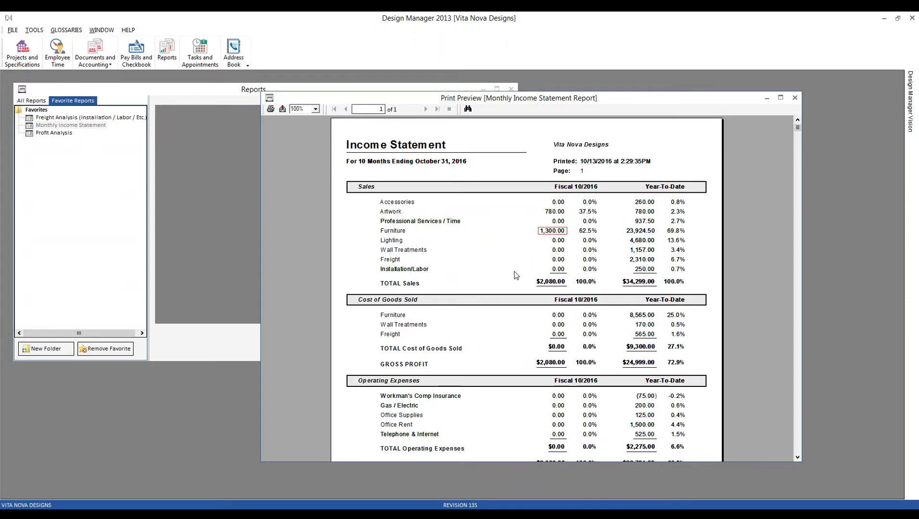
# Open item 0030 from Guest Bedroom 1 of project CAR01 to check its sales category, closing the reports list on the way.
pyautogui.click(22, 50)
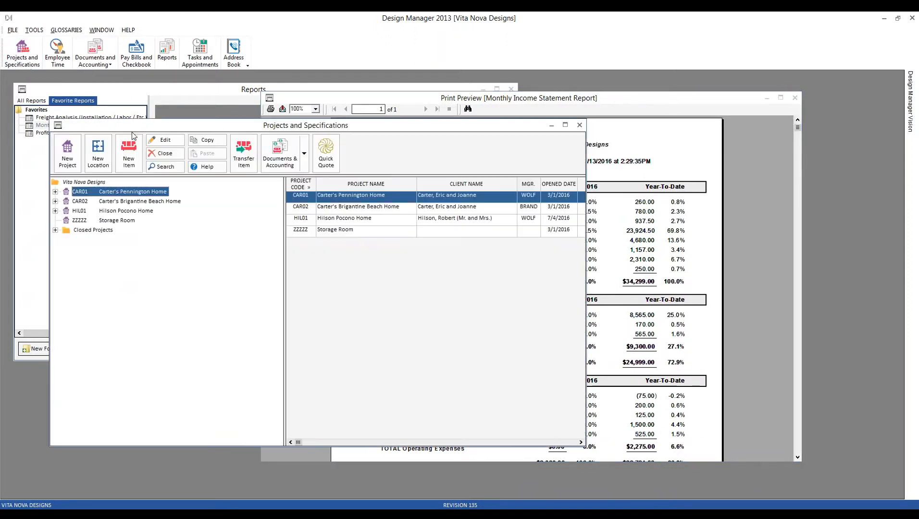
pyautogui.click(511, 89)
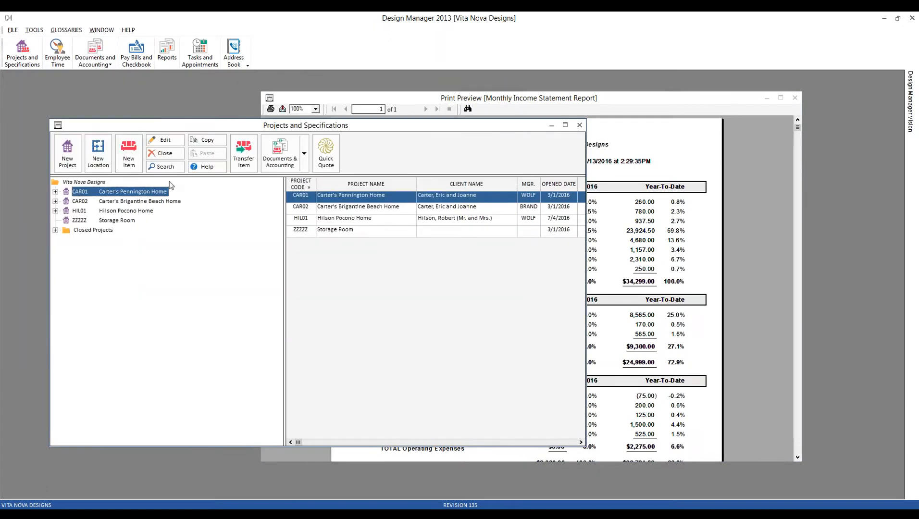
pyautogui.click(56, 192)
pyautogui.click(66, 202)
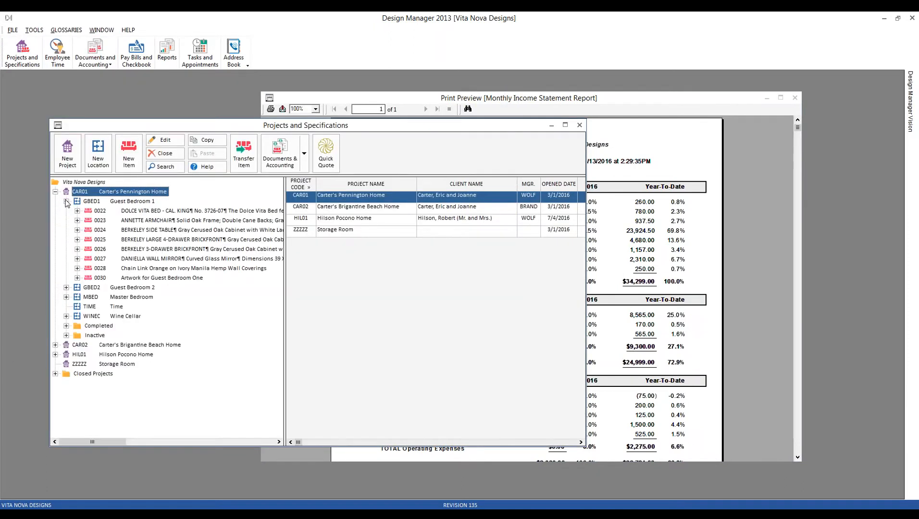
pyautogui.click(142, 278)
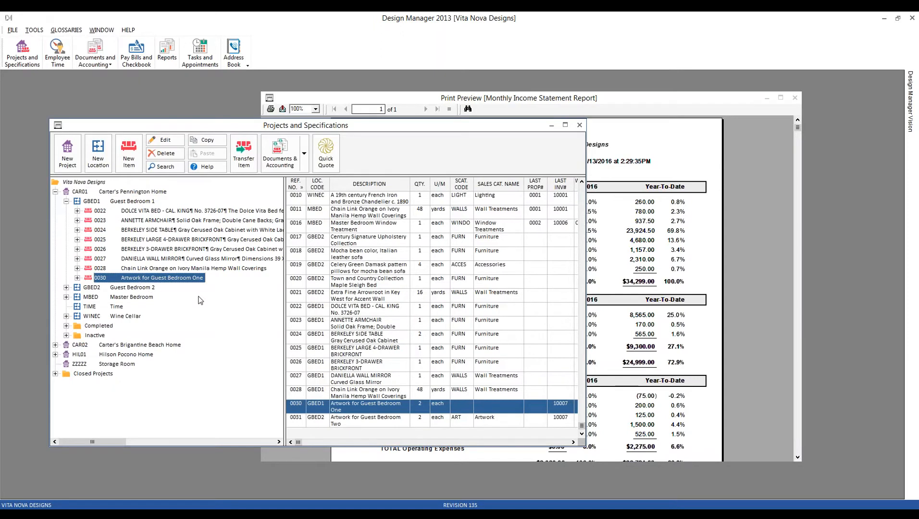
pyautogui.click(165, 140)
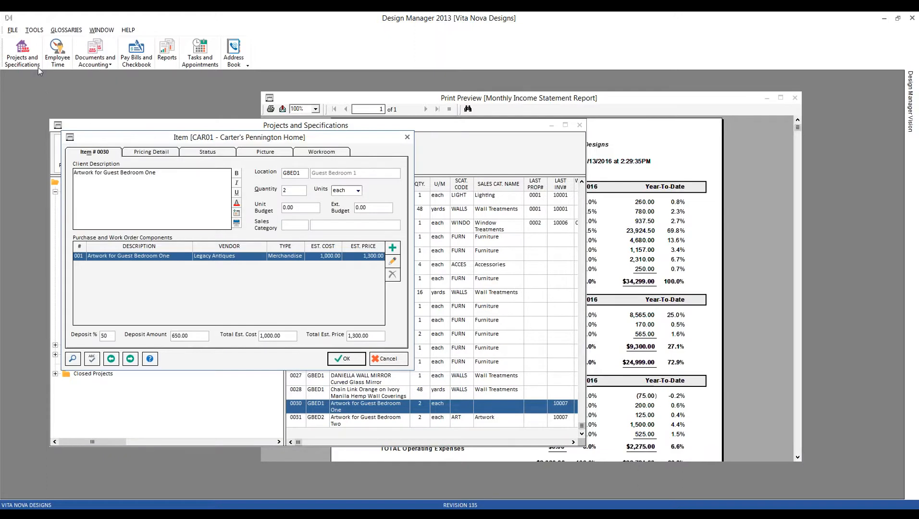
# Check the default Merchandise sales account in the company information and compare it with the October Furniture sales amount on the income statement.
pyautogui.click(13, 29)
pyautogui.click(31, 37)
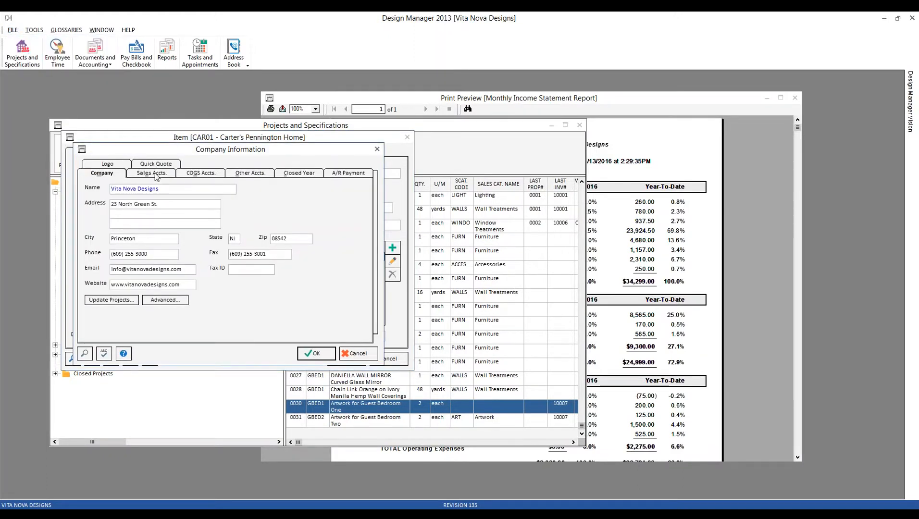
pyautogui.click(153, 173)
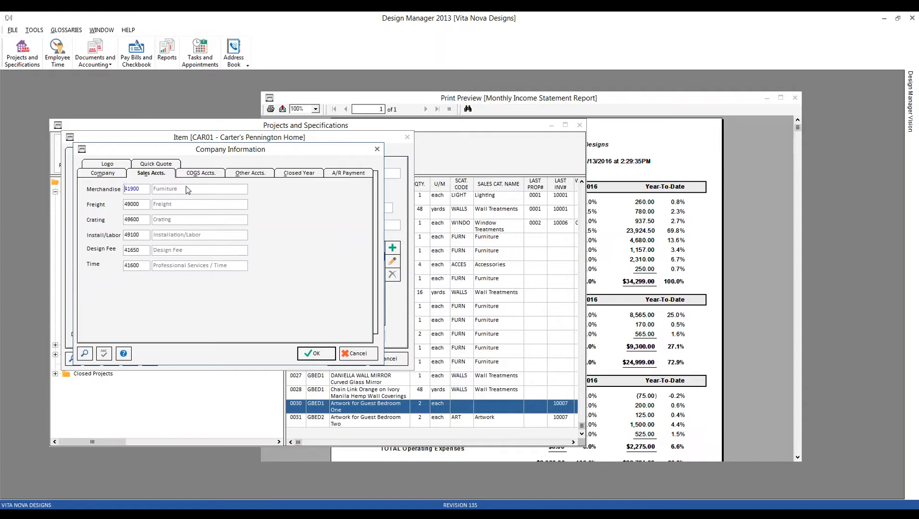
pyautogui.click(366, 355)
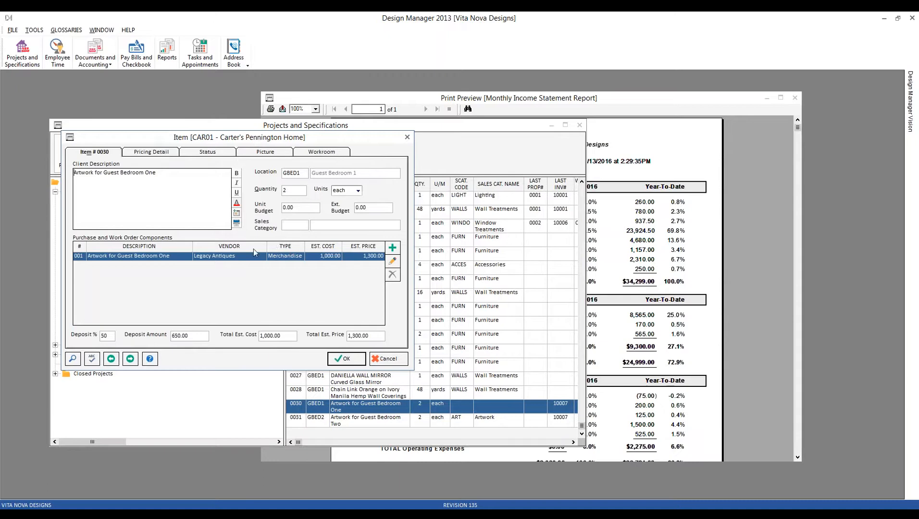
pyautogui.click(387, 359)
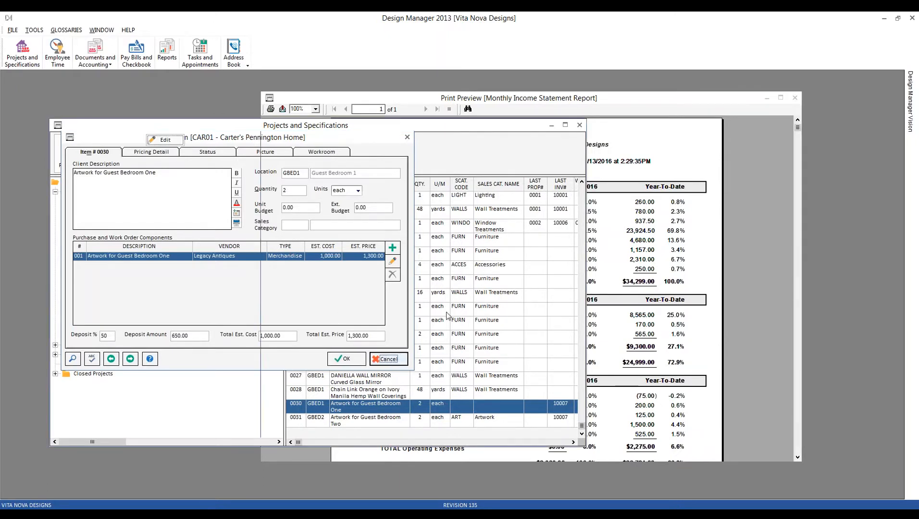
pyautogui.click(681, 177)
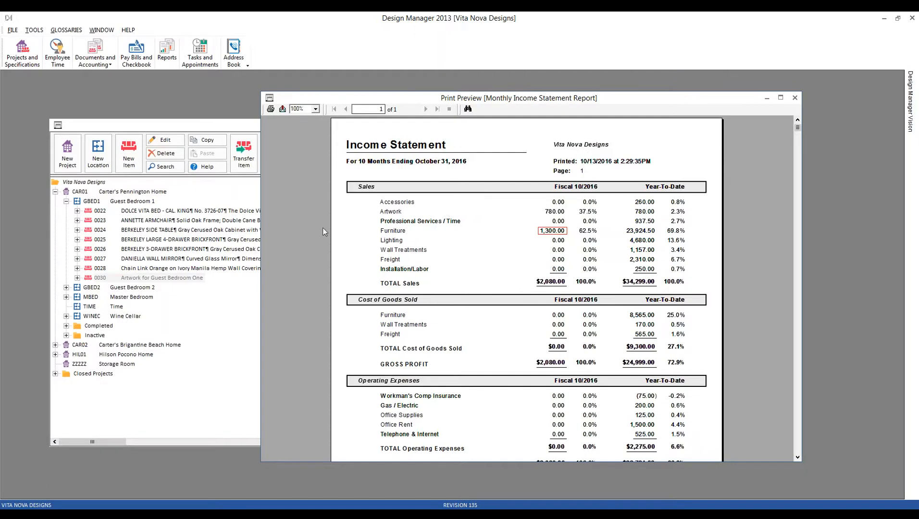
# Open item 0031 from Guest Bedroom 2 and inspect the accounts set up for its ART sales category.
pyautogui.click(168, 126)
pyautogui.click(67, 287)
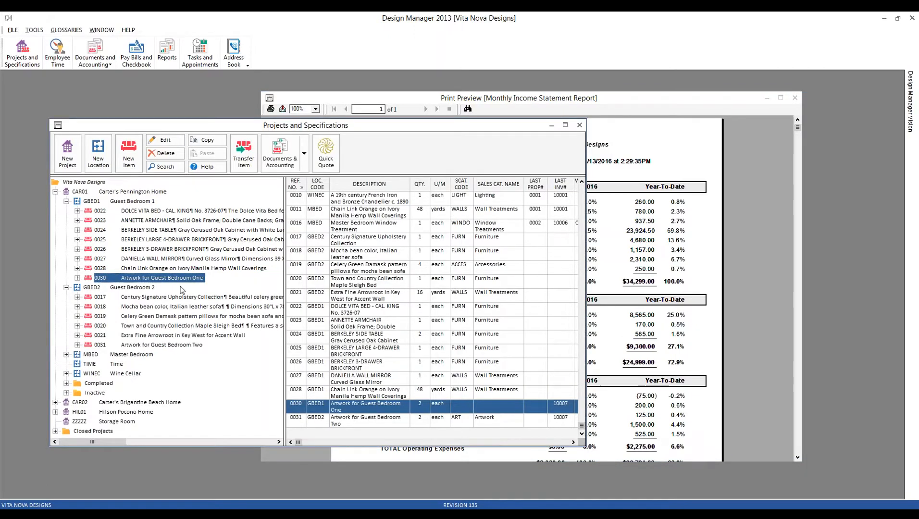
pyautogui.click(160, 346)
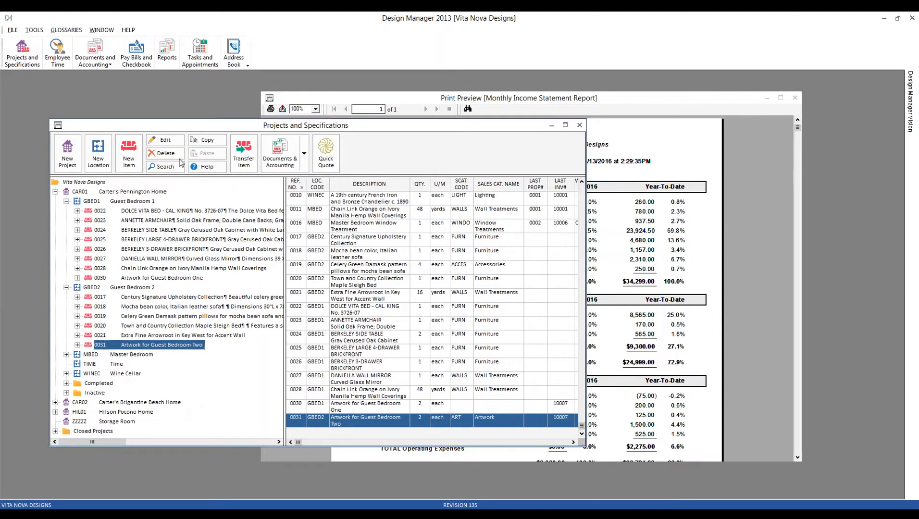
pyautogui.click(174, 141)
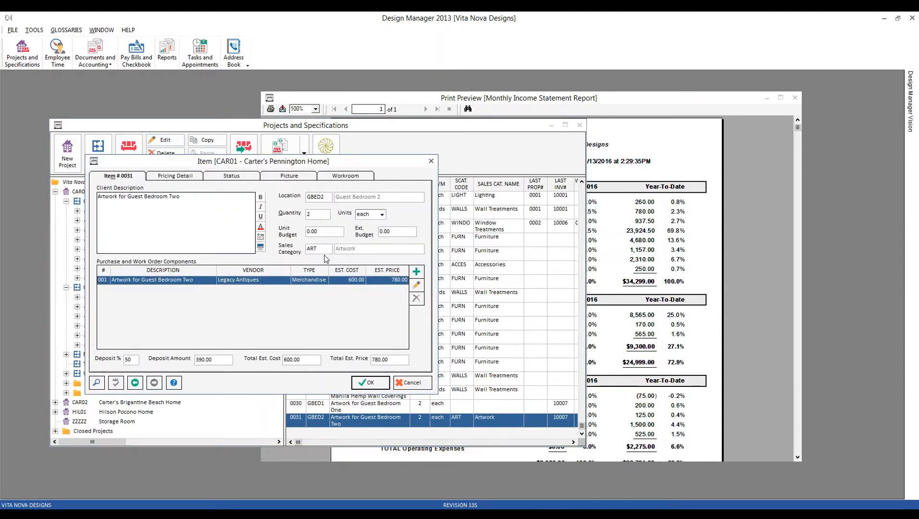
pyautogui.click(97, 382)
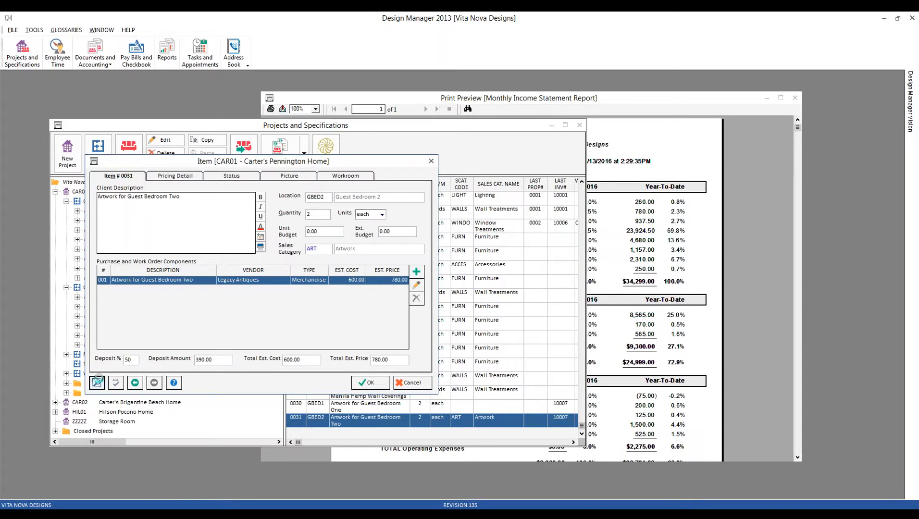
pyautogui.click(365, 357)
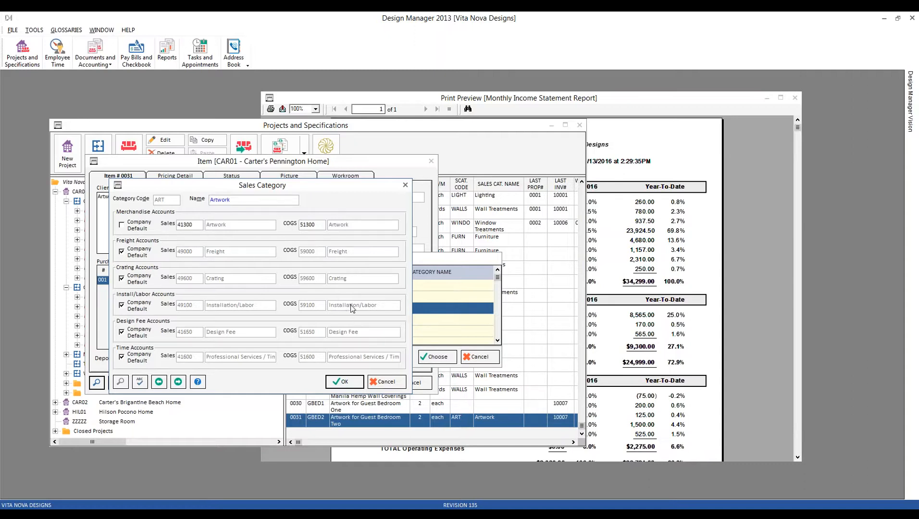
pyautogui.click(392, 382)
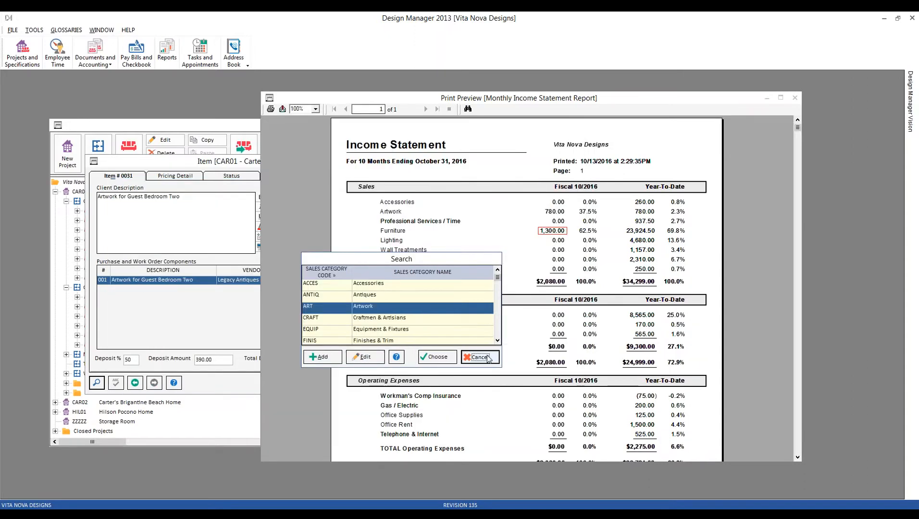
pyautogui.click(480, 356)
# Compare item 0031's total estimated price with the October Artwork sales amount on the income statement, and close the item without changes.
pyautogui.moveTo(391, 360); pyautogui.dragTo(354, 358)
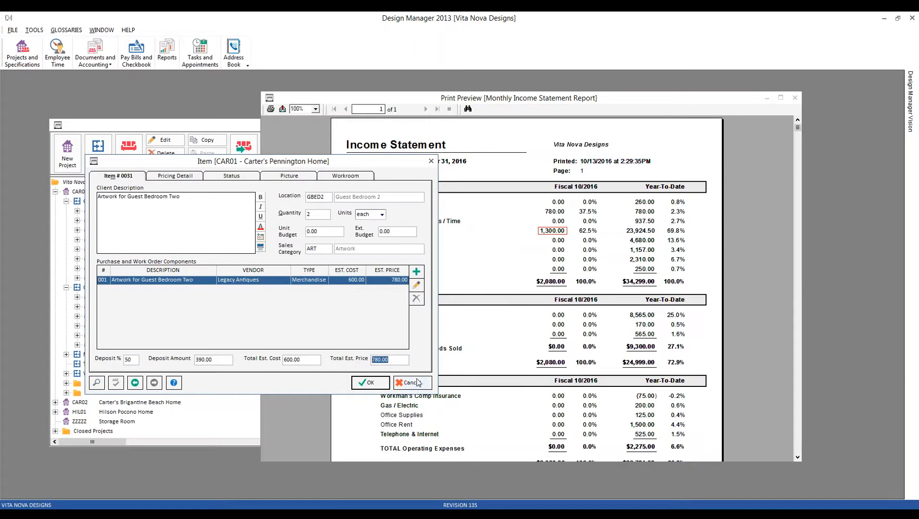
pyautogui.click(552, 214)
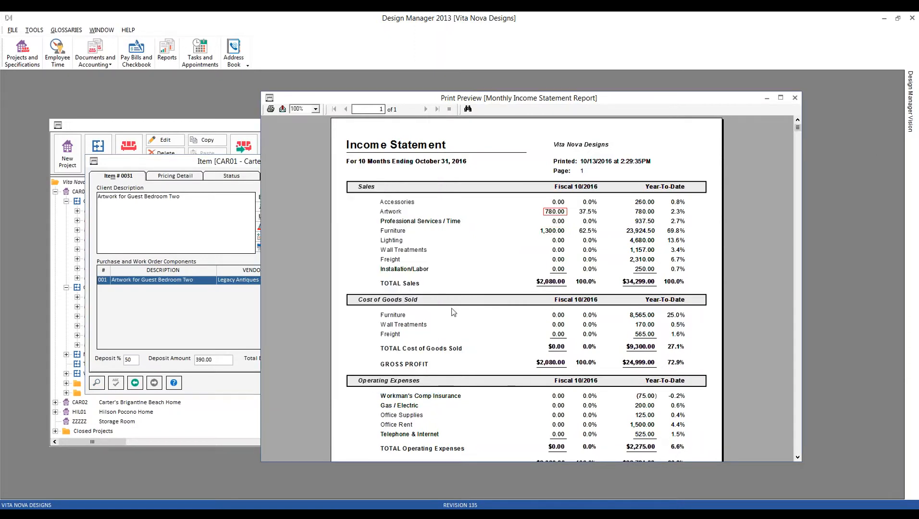
pyautogui.click(197, 317)
pyautogui.click(412, 383)
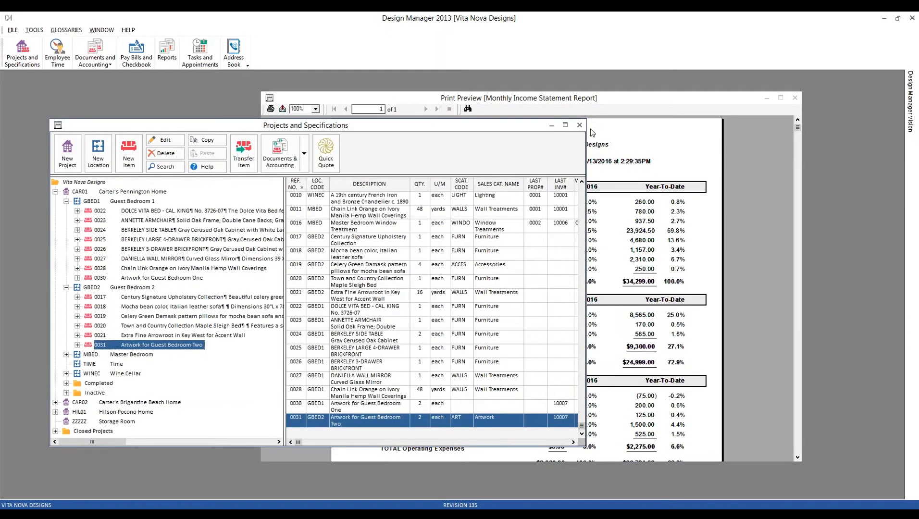
# Review the income statement from the Artwork and Furniture sales down to net income, and close the preview and project windows.
pyautogui.click(629, 133)
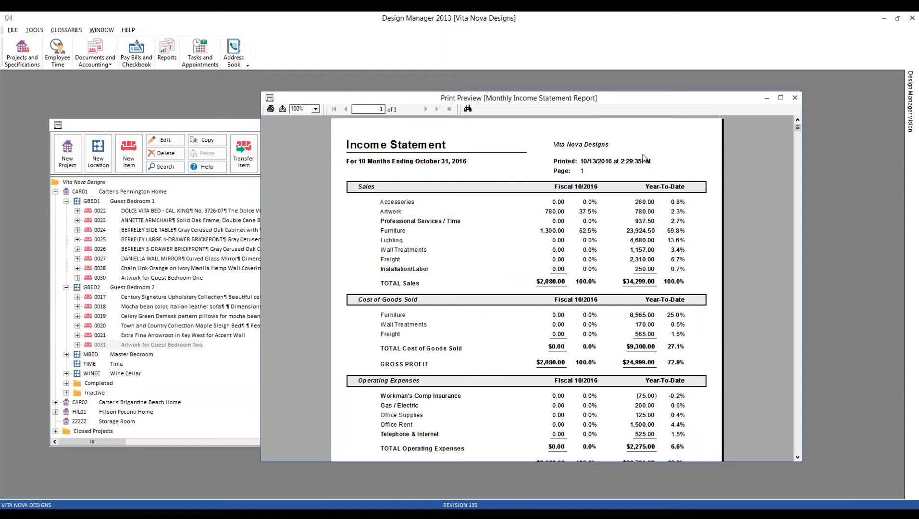
pyautogui.click(558, 214)
pyautogui.click(559, 232)
pyautogui.scroll(-3, 481, 187)
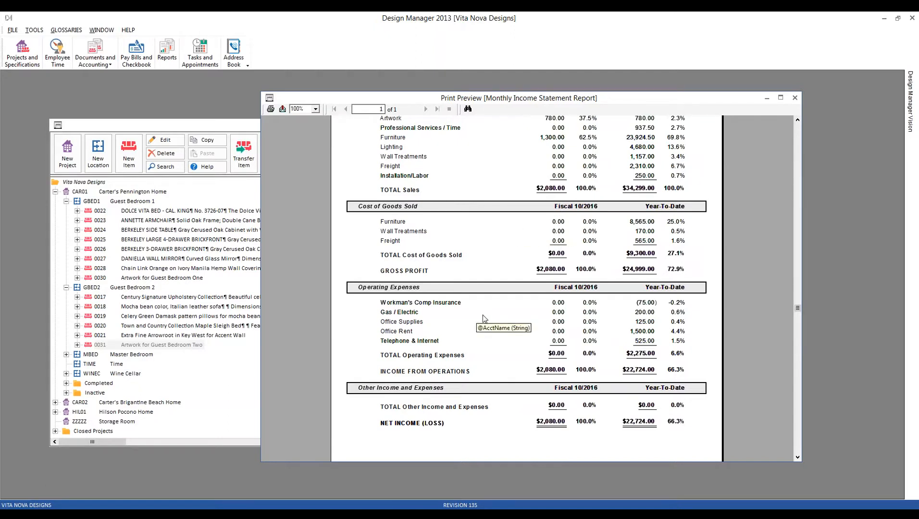
pyautogui.click(795, 99)
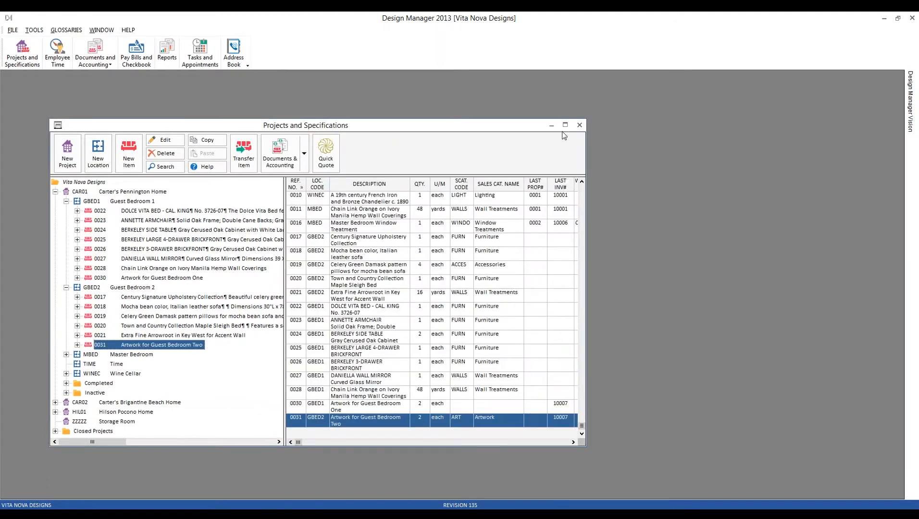
pyautogui.click(579, 125)
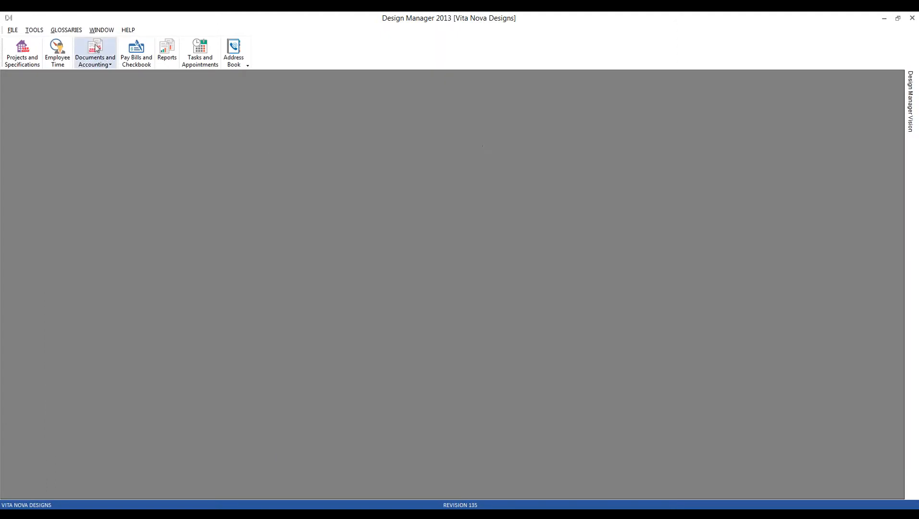
# Start a vendor invoice for Legacy Antiques purchase order 0007 of project CAR01, covering the two Guest Bedroom artwork items.
pyautogui.click(95, 50)
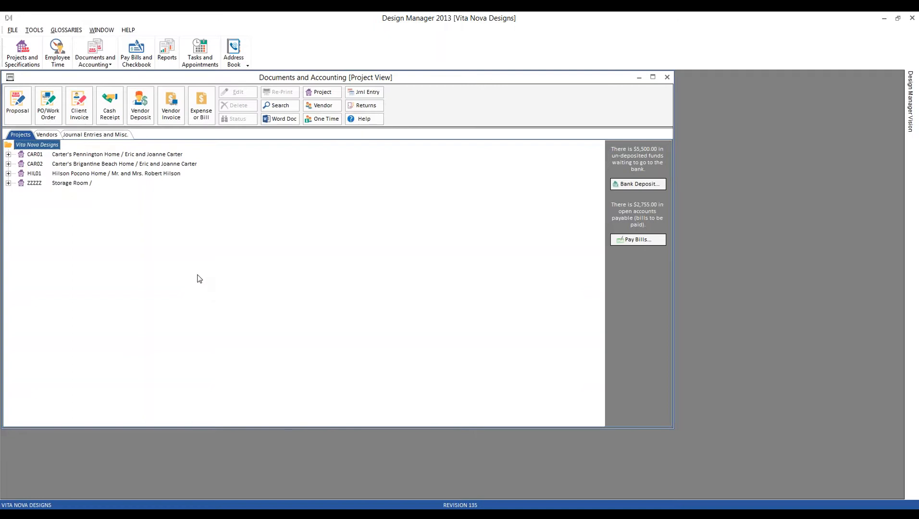
pyautogui.click(8, 154)
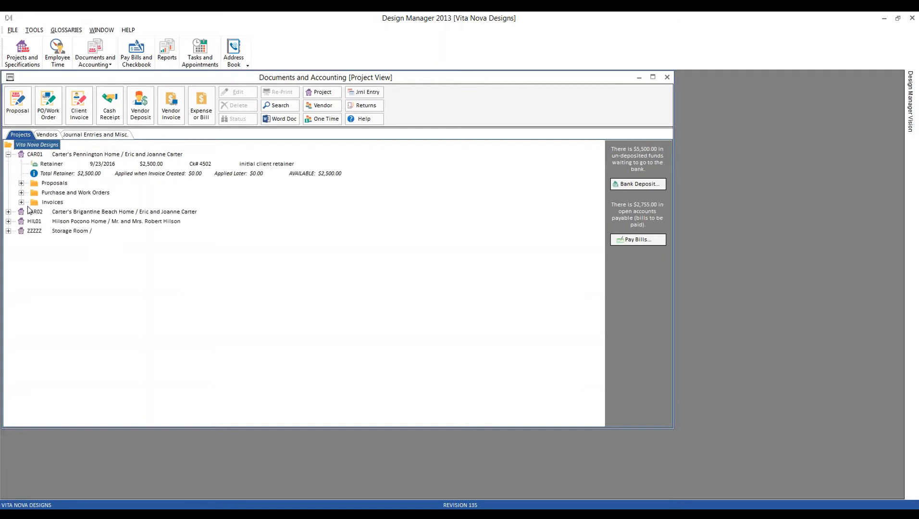
pyautogui.click(21, 193)
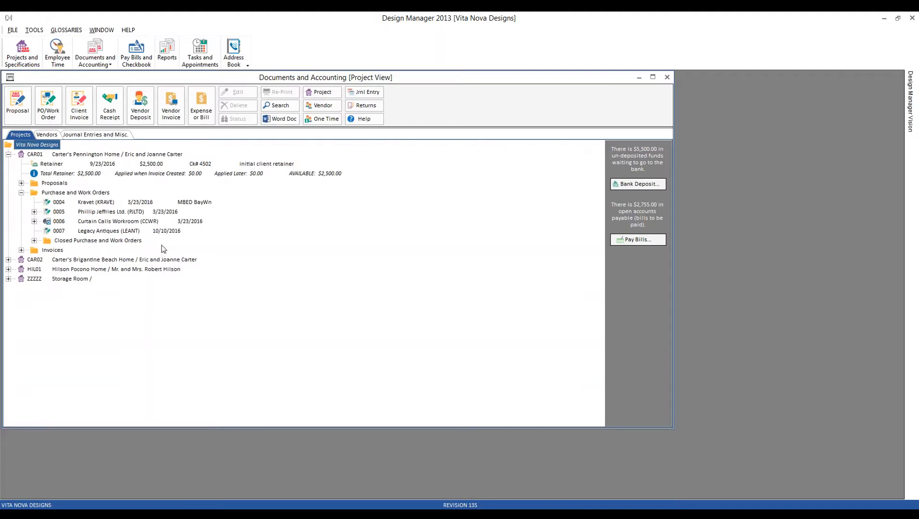
pyautogui.click(162, 232)
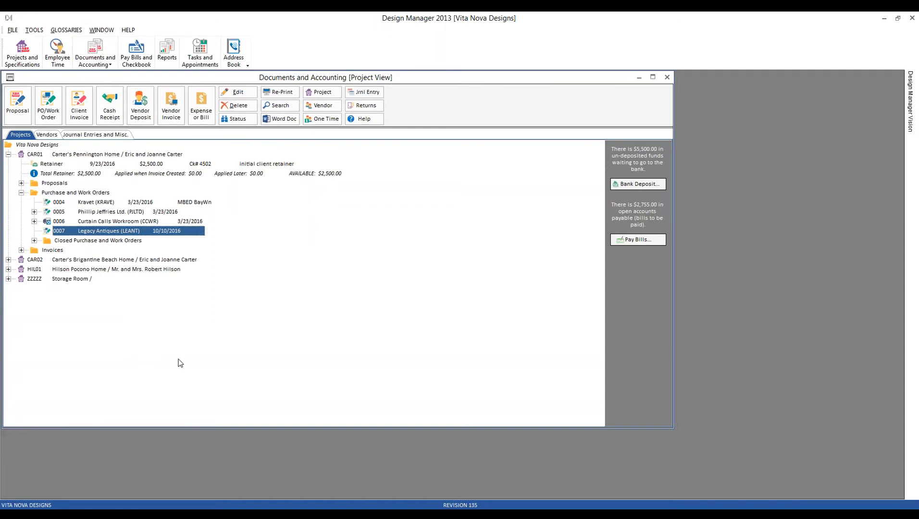
pyautogui.click(245, 97)
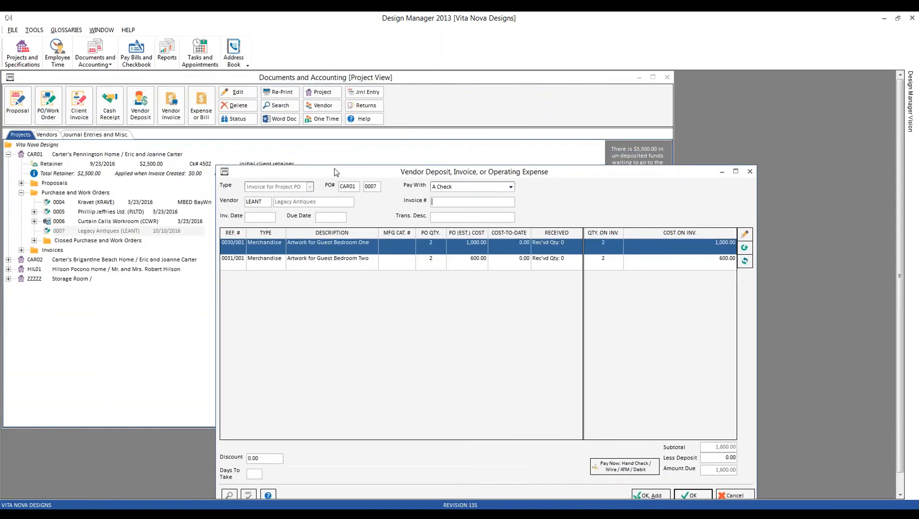
pyautogui.click(319, 244)
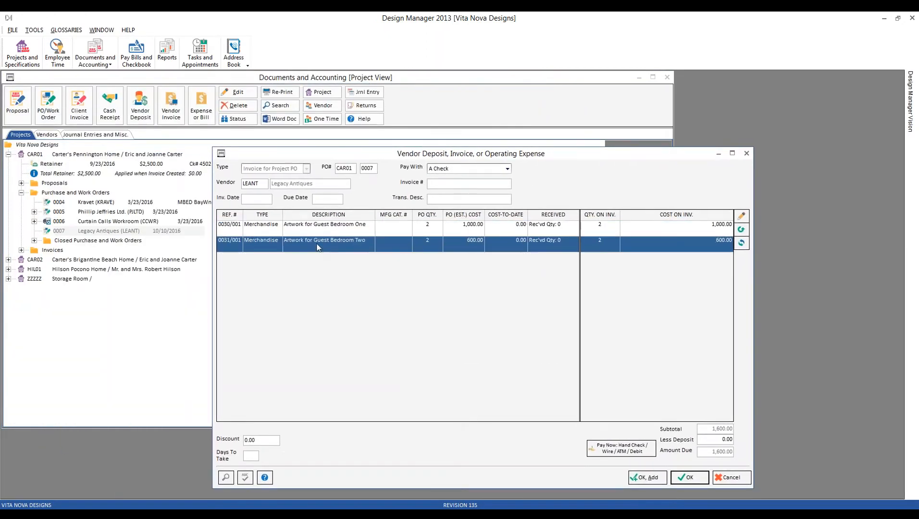
# Enter Sales Category Example as the vendor invoice number, date the invoice 10/13/2016, and save it.
pyautogui.click(435, 183)
pyautogui.rightClick(438, 182)
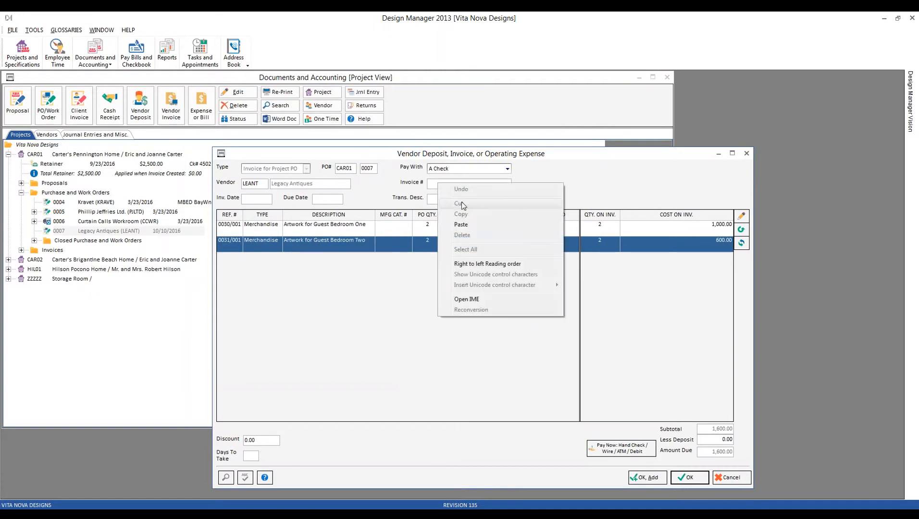
pyautogui.click(462, 226)
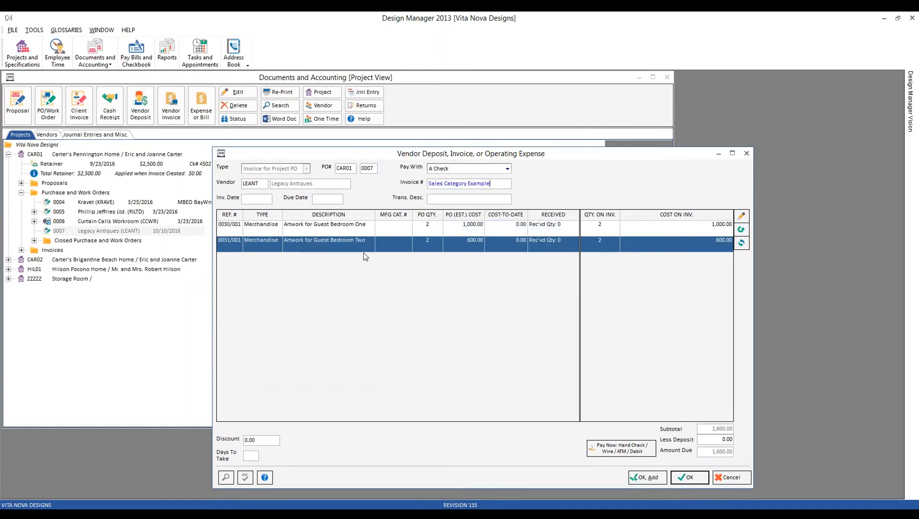
pyautogui.press('Tab')
pyautogui.press('F2')
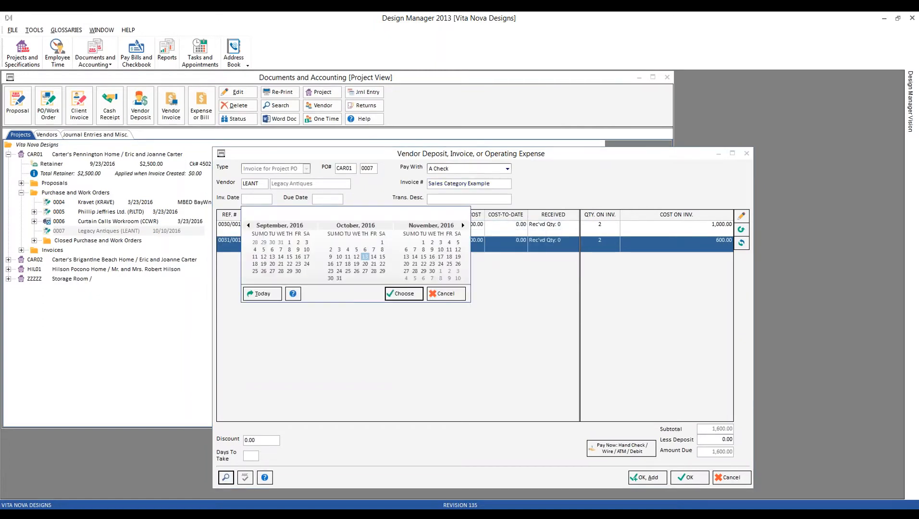
pyautogui.press('Return')
pyautogui.press('Tab')
pyautogui.press('Tab')
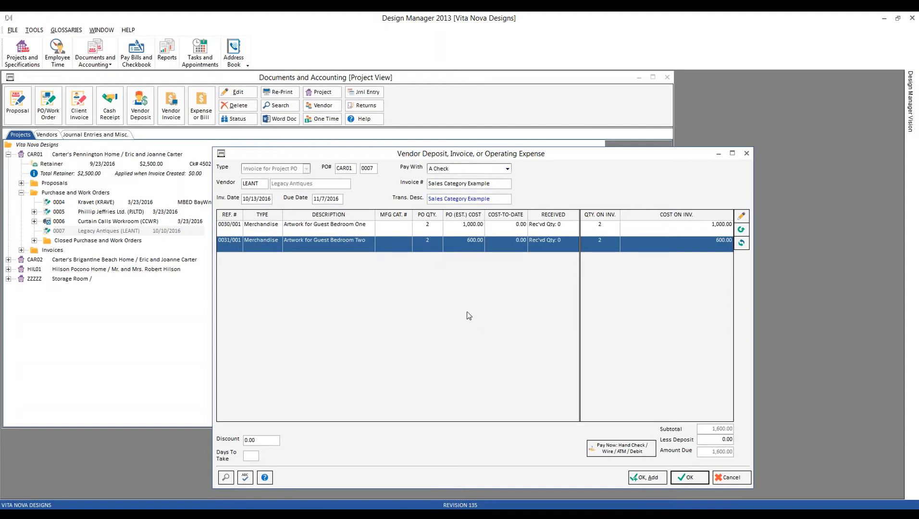
pyautogui.click(695, 478)
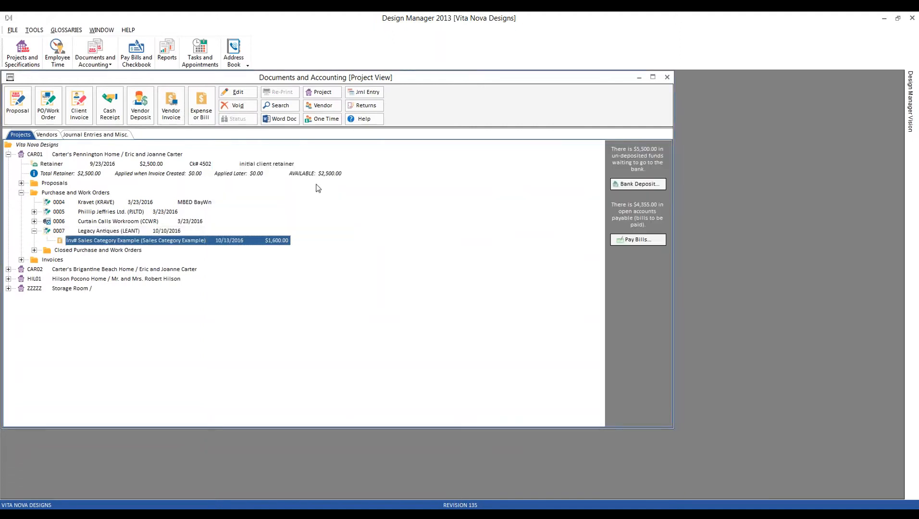
# Close the accounting window and run the Monthly Income Statement from the favorite reports for October 2016 in the Month, Year-to-Date format.
pyautogui.click(668, 77)
pyautogui.click(171, 57)
pyautogui.click(84, 113)
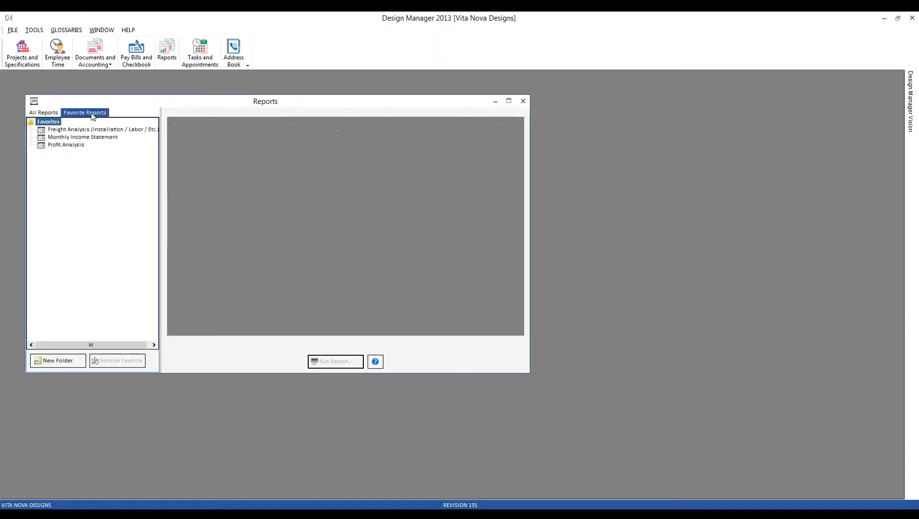
pyautogui.doubleClick(72, 136)
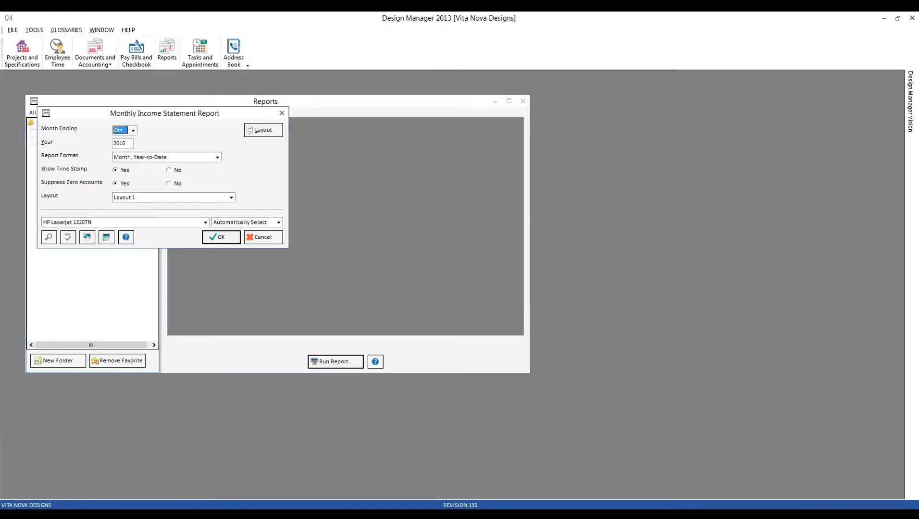
pyautogui.click(221, 237)
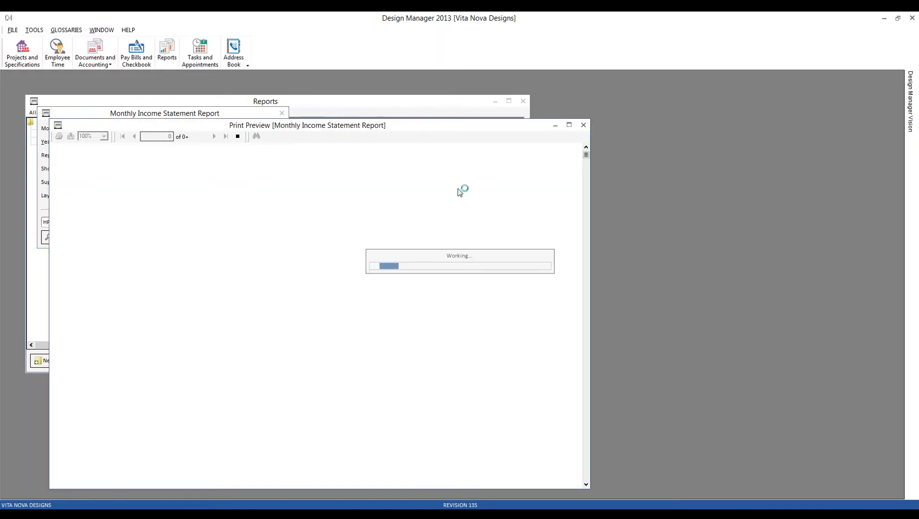
# Move the new income statement preview aside and check the October cost of goods sold for Artwork and Furniture.
pyautogui.moveTo(427, 127); pyautogui.dragTo(652, 77)
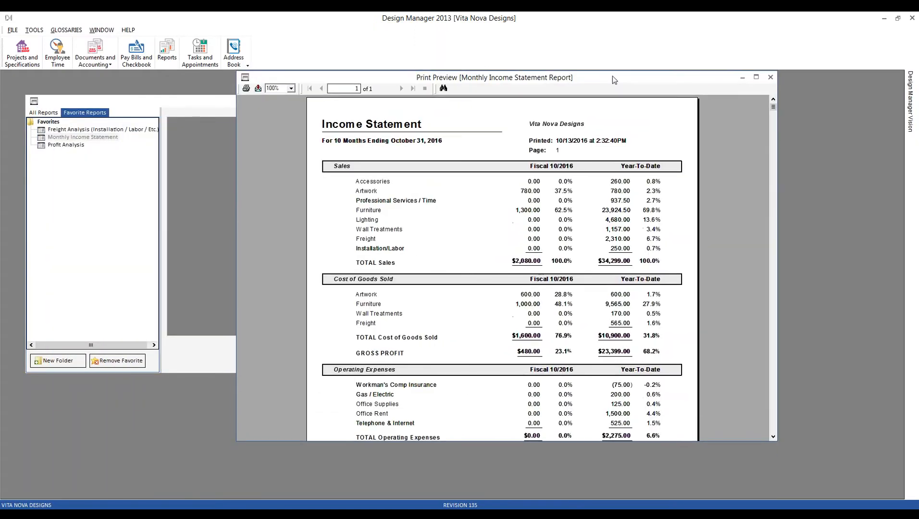
pyautogui.click(528, 304)
pyautogui.click(375, 306)
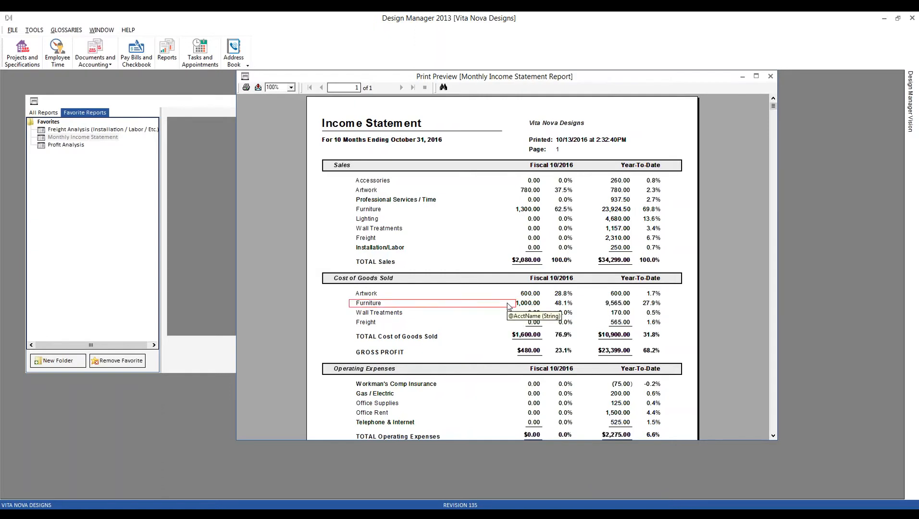
# Open the default COGS accounts in the company information to check the Merchandise account.
pyautogui.click(13, 32)
pyautogui.click(35, 42)
pyautogui.click(183, 163)
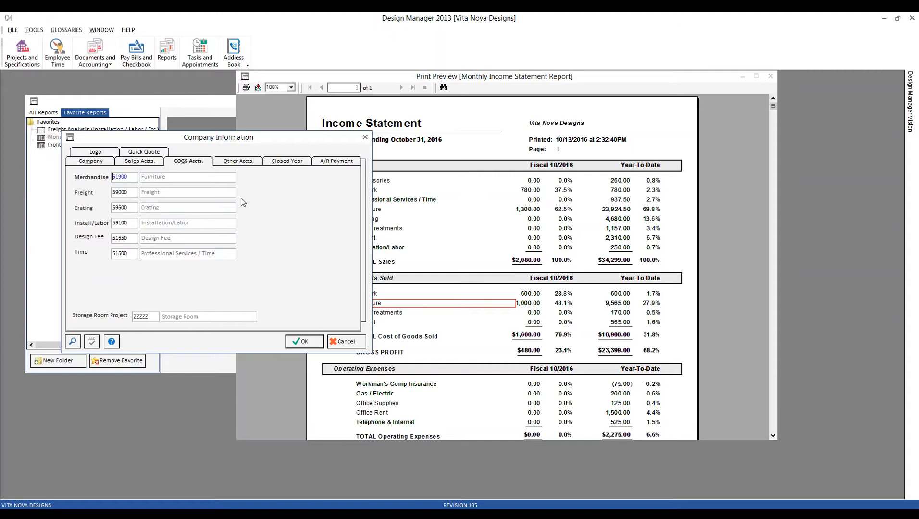
# Cancel the company information, check the October Artwork amount under cost of goods sold, and close the income statement preview.
pyautogui.click(341, 342)
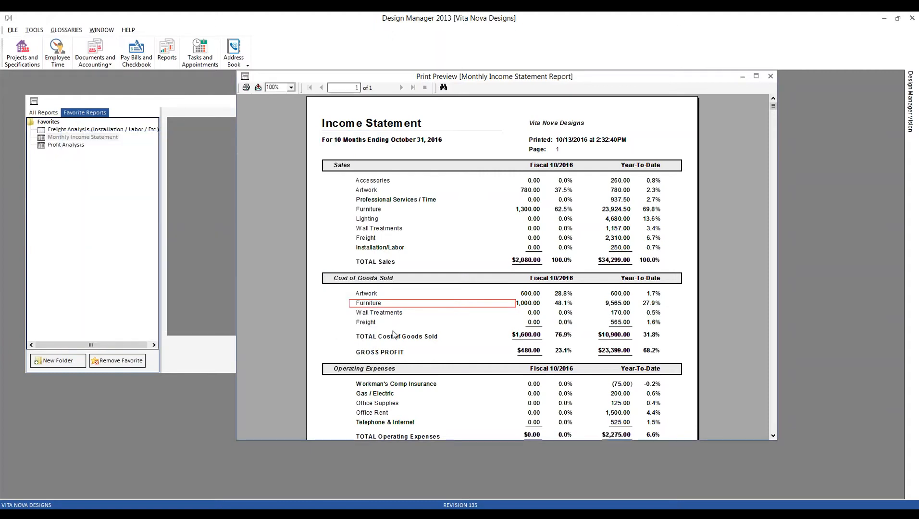
pyautogui.click(370, 295)
pyautogui.click(533, 297)
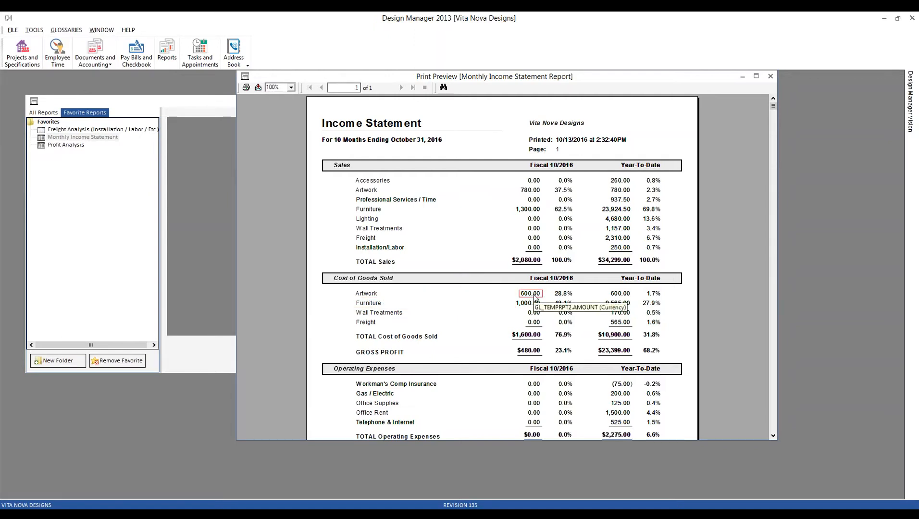
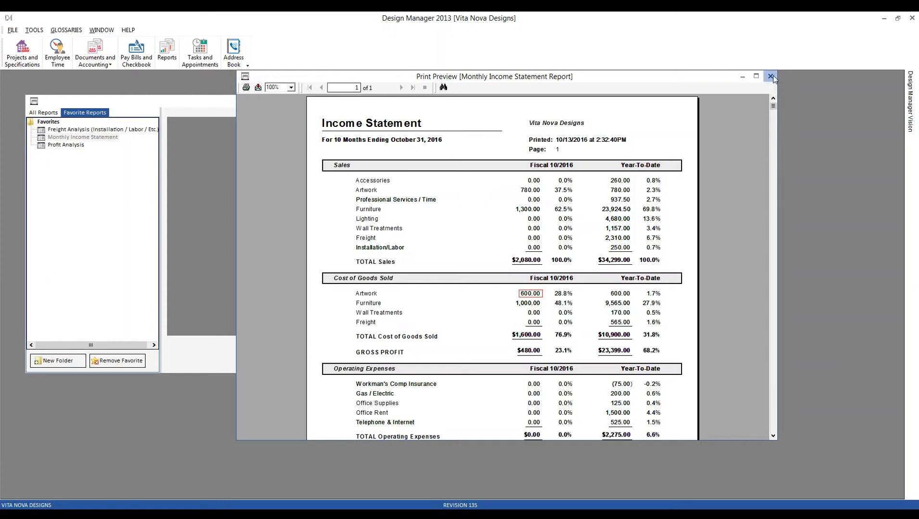
pyautogui.click(771, 76)
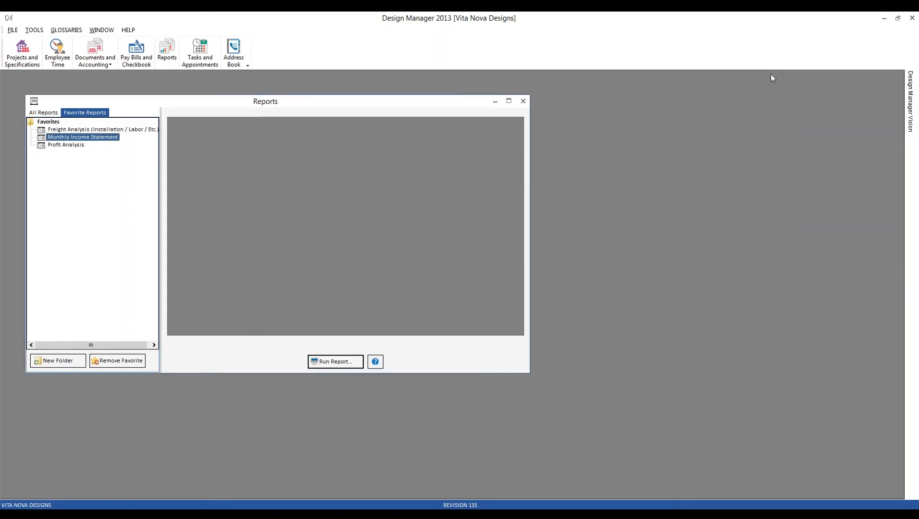
# Run the Sales Categories report from the Glossary Listings for all categories, sorted by code.
pyautogui.click(52, 113)
pyautogui.click(31, 168)
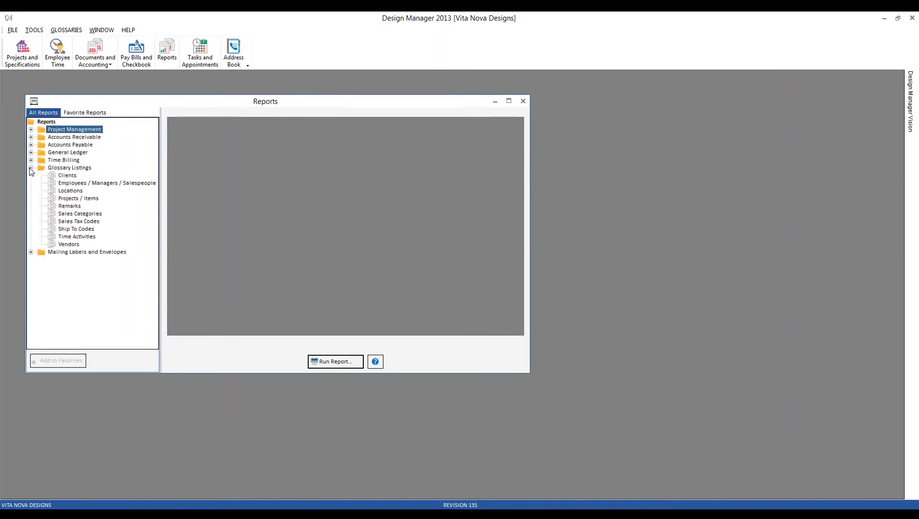
pyautogui.click(76, 215)
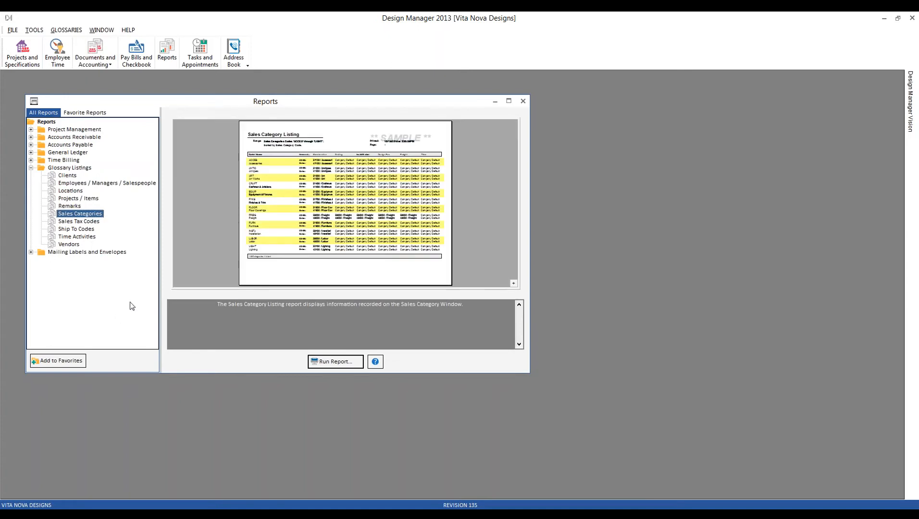
pyautogui.click(331, 363)
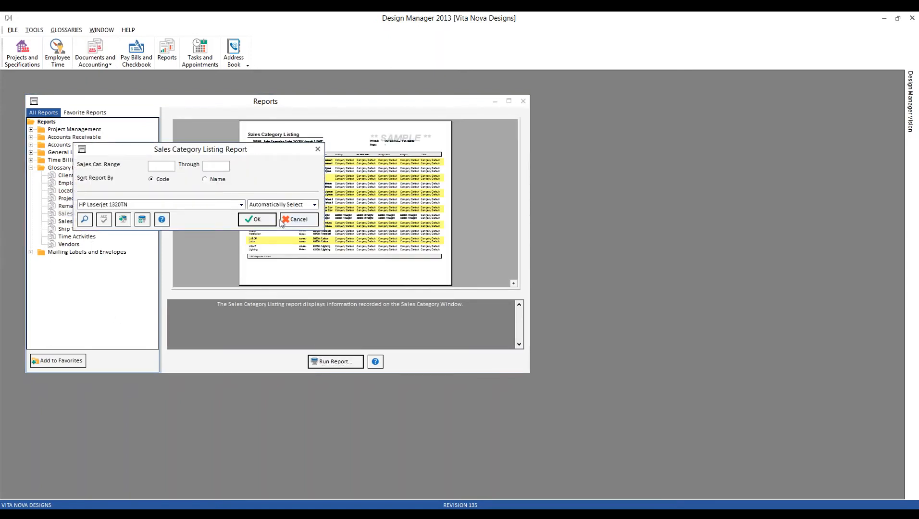
pyautogui.click(257, 220)
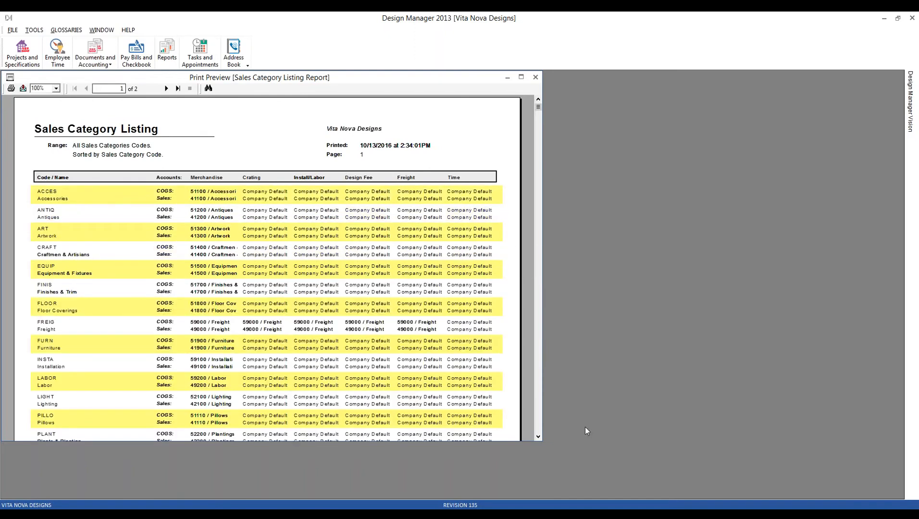
# Examine the COGS and Sales merchandise accounts of each sales category on both pages of the listing.
pyautogui.scroll(-1, 377, 389)
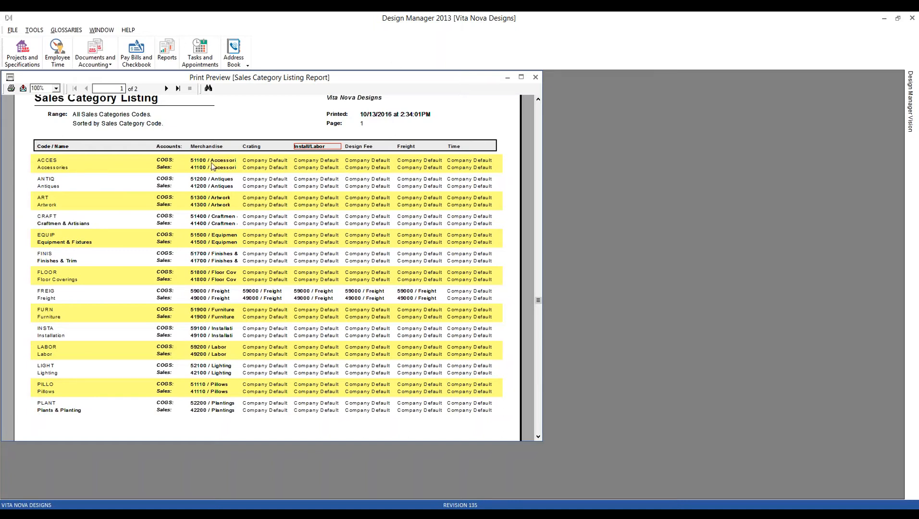
pyautogui.click(211, 169)
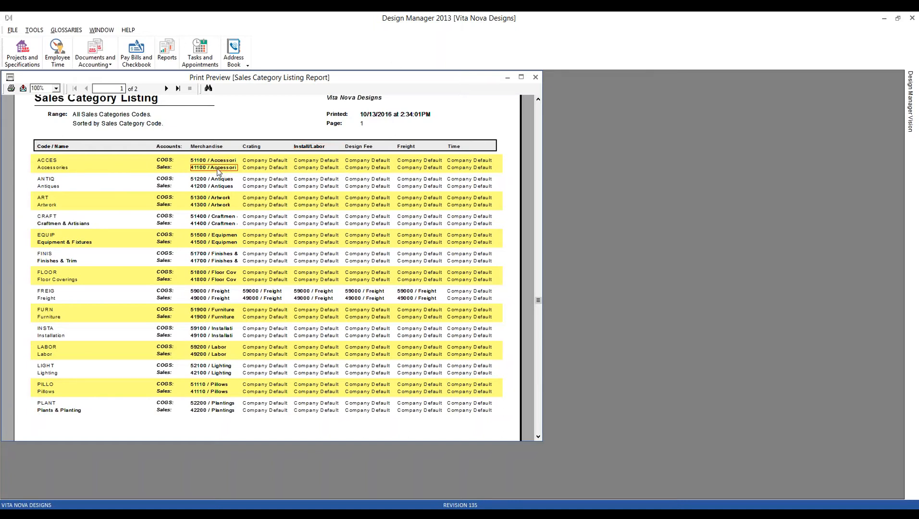
pyautogui.click(219, 187)
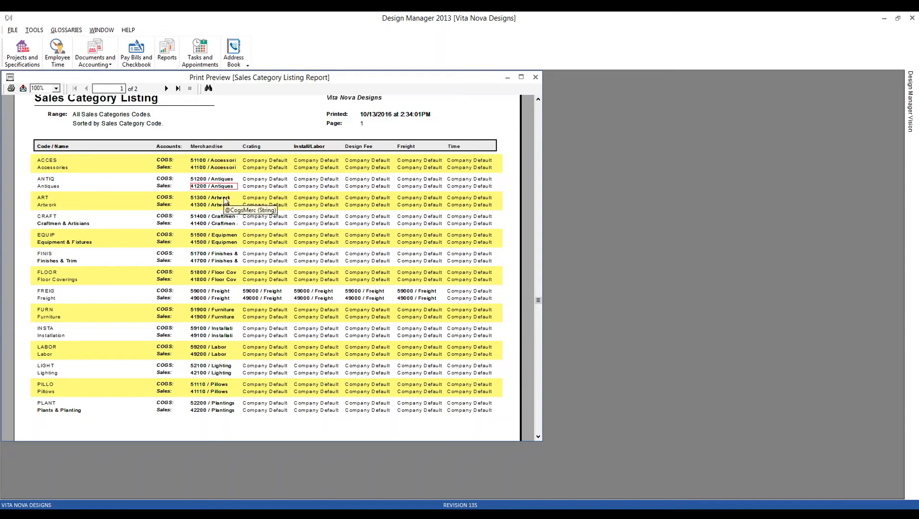
pyautogui.click(216, 164)
pyautogui.click(219, 178)
pyautogui.click(220, 198)
pyautogui.click(223, 236)
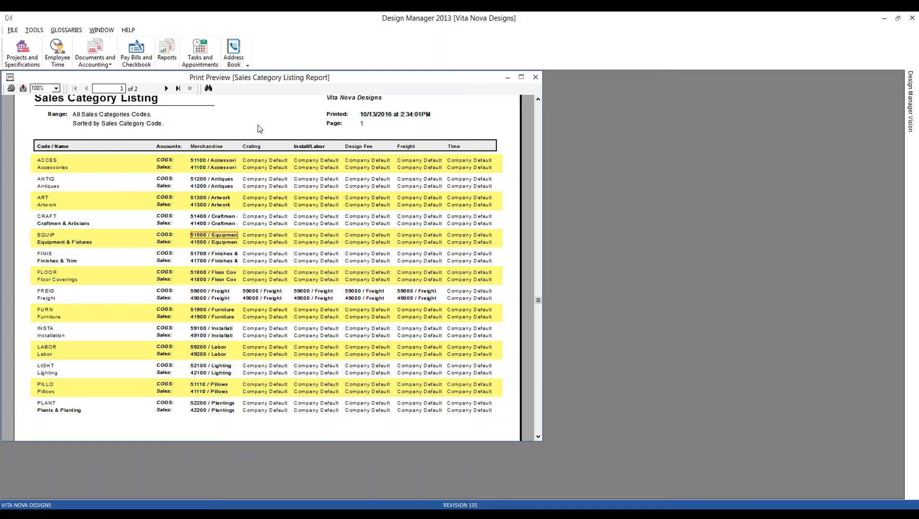
pyautogui.click(48, 292)
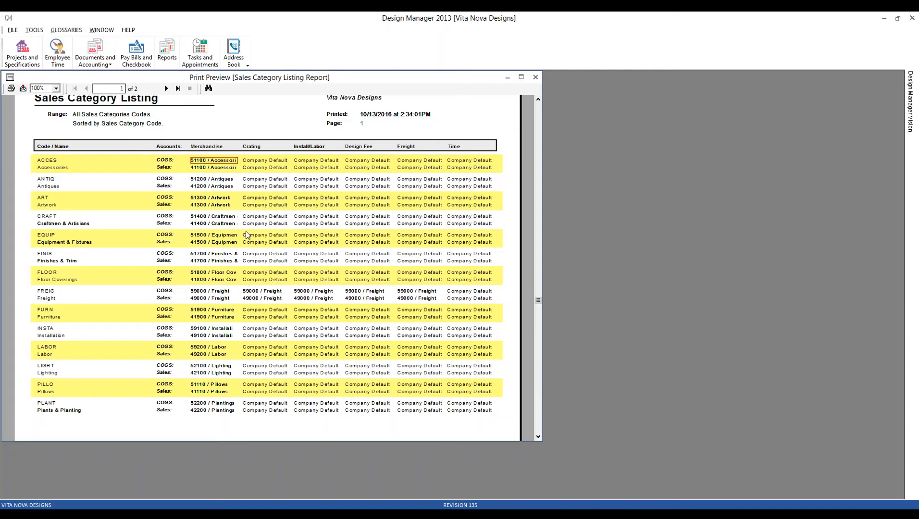
pyautogui.click(166, 89)
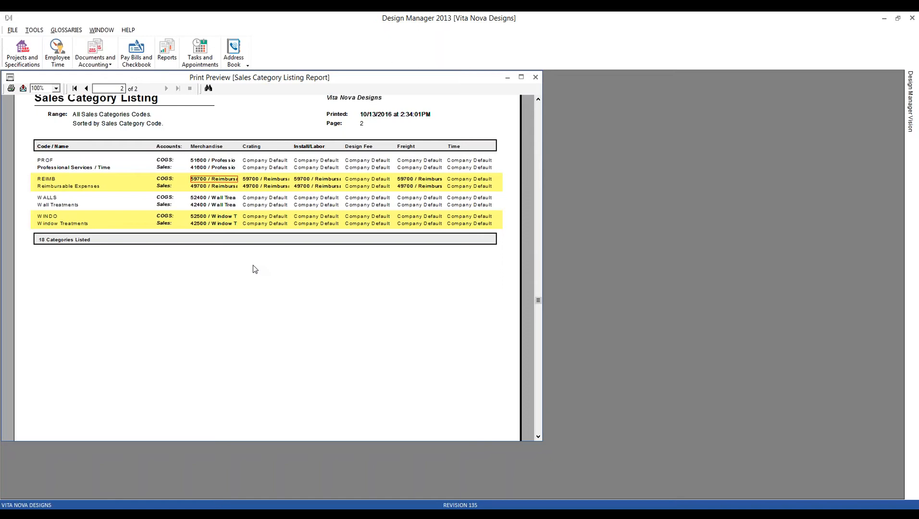
# Run the Monthly Income Statement from the favorite reports again, review its cost of goods sold, and close the preview and the Reports window.
pyautogui.click(170, 51)
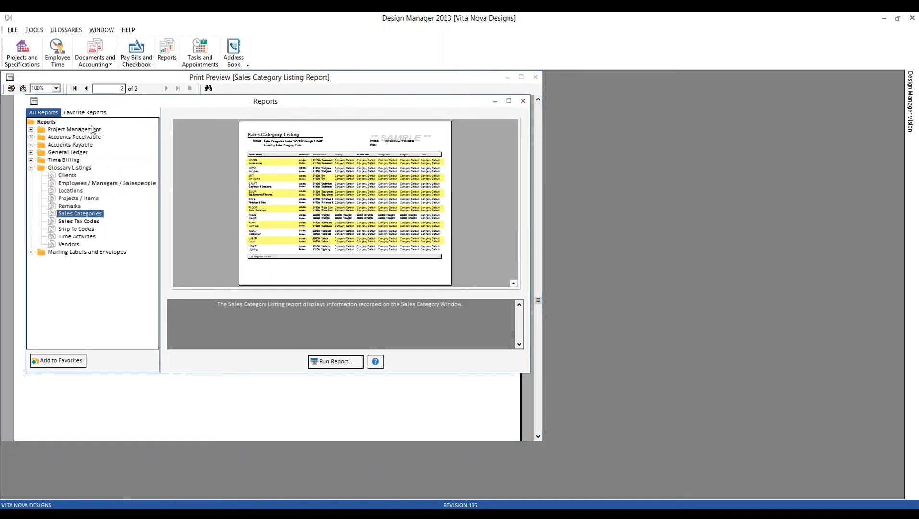
pyautogui.click(85, 112)
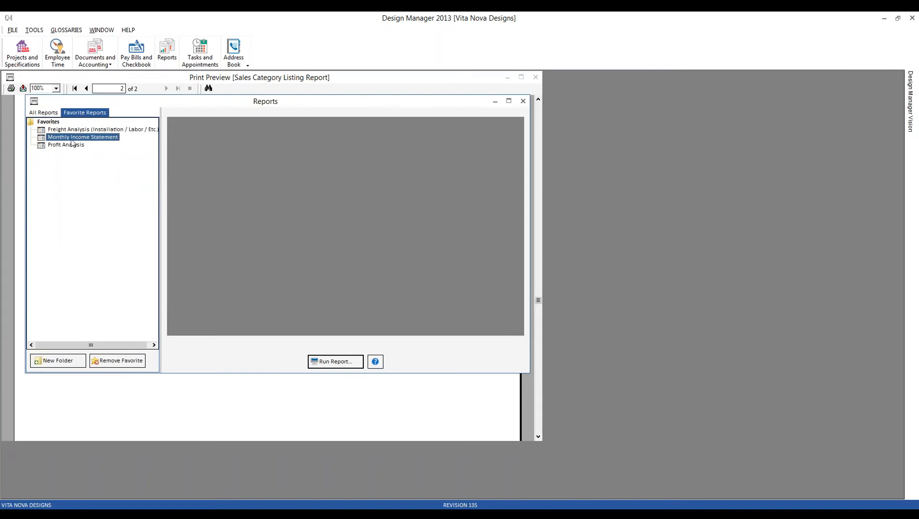
pyautogui.doubleClick(72, 139)
pyautogui.click(291, 295)
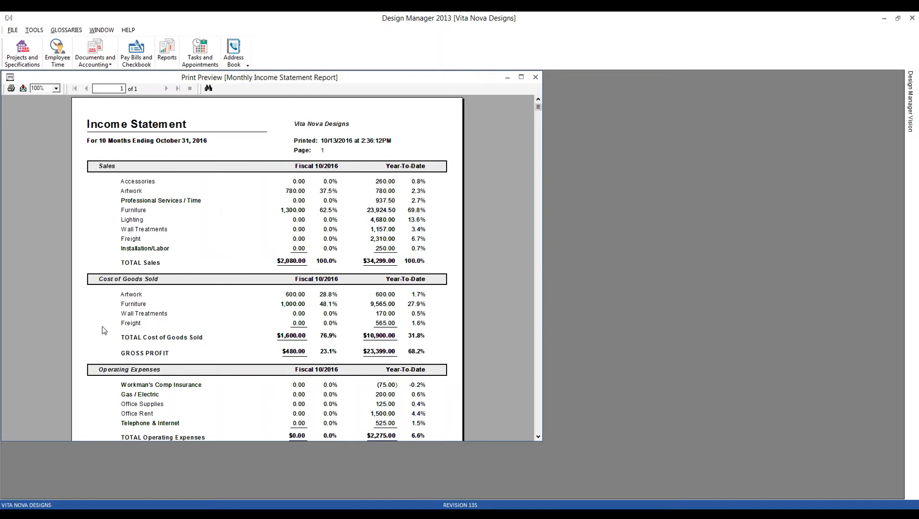
pyautogui.scroll(-5, 215, 307)
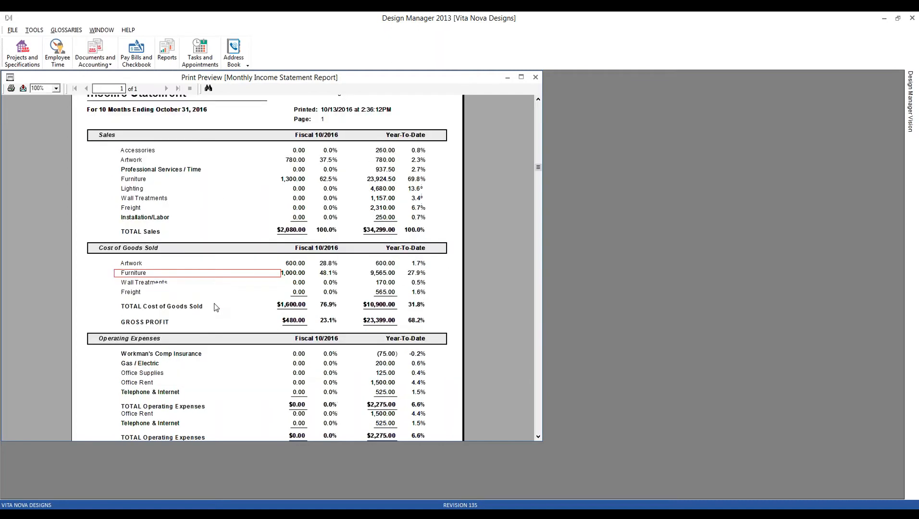
pyautogui.click(535, 77)
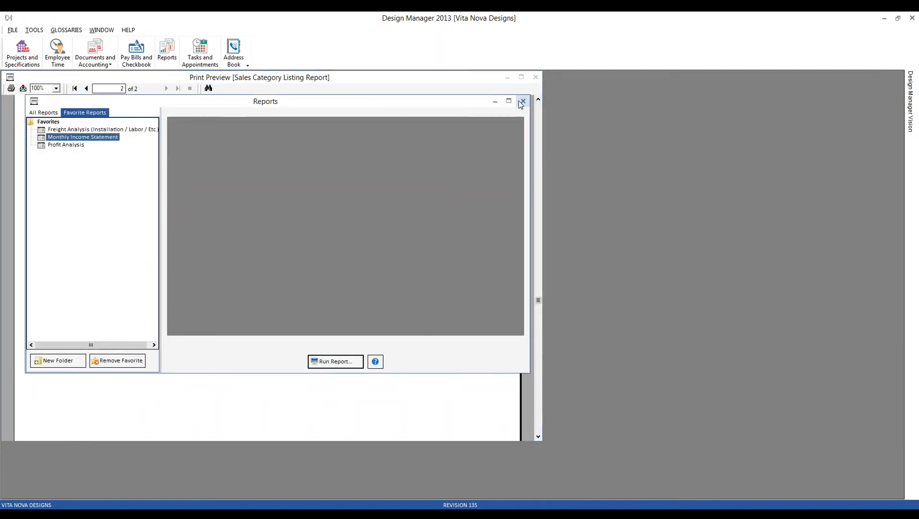
pyautogui.click(520, 102)
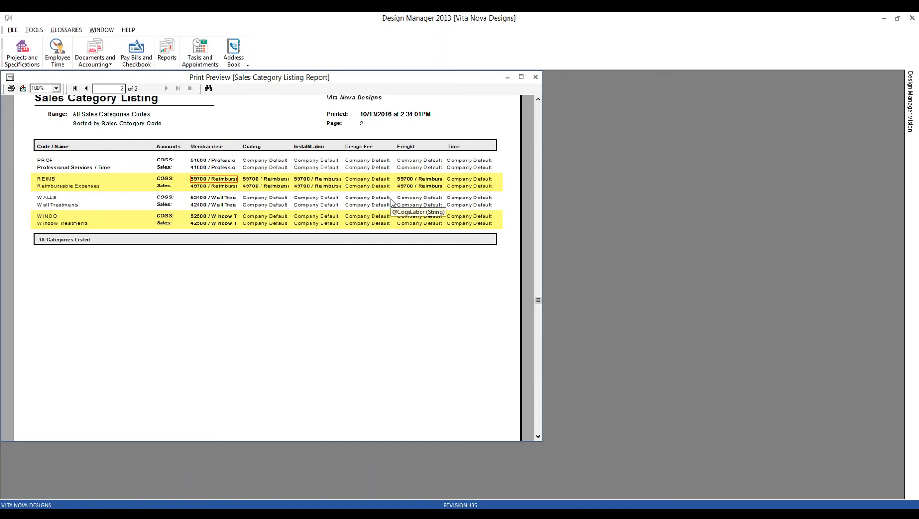
# Move the sales category listing aside and open the other default accounts in the company information.
pyautogui.moveTo(475, 80); pyautogui.dragTo(629, 100)
pyautogui.click(13, 30)
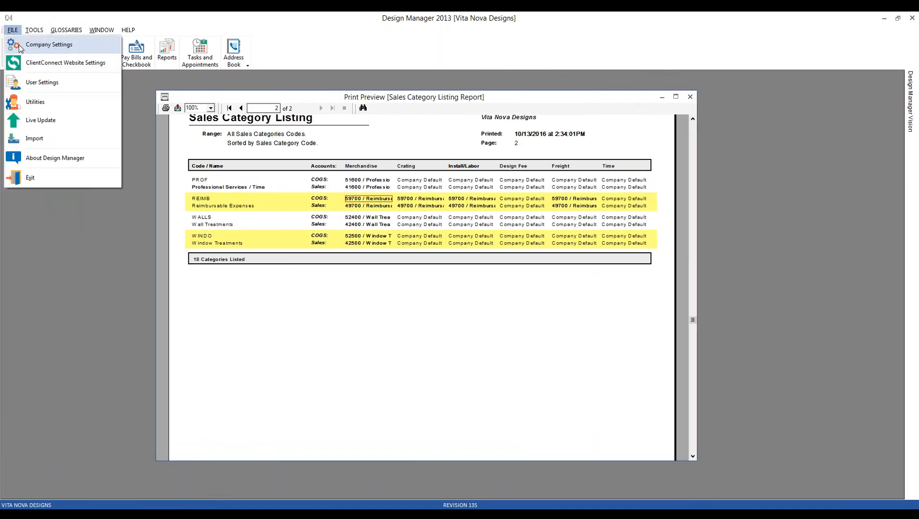
pyautogui.click(29, 44)
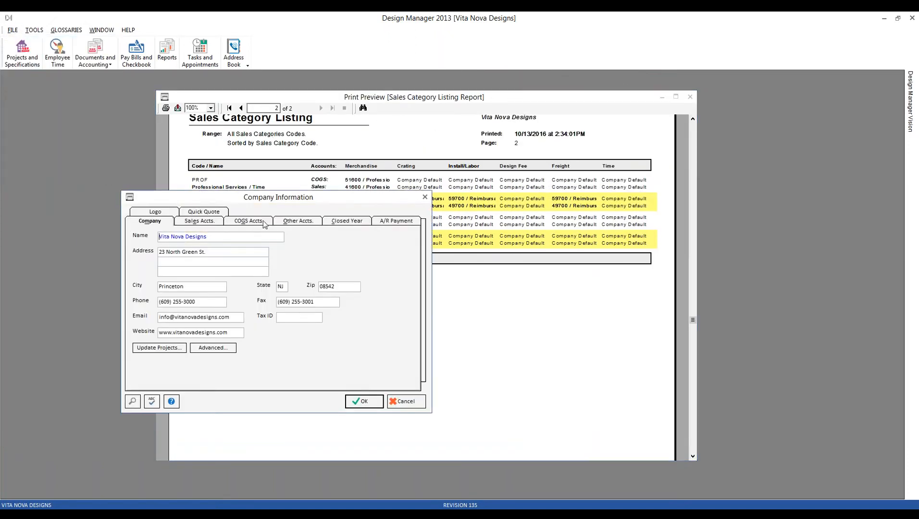
pyautogui.click(295, 221)
pyautogui.moveTo(256, 201); pyautogui.dragTo(168, 167)
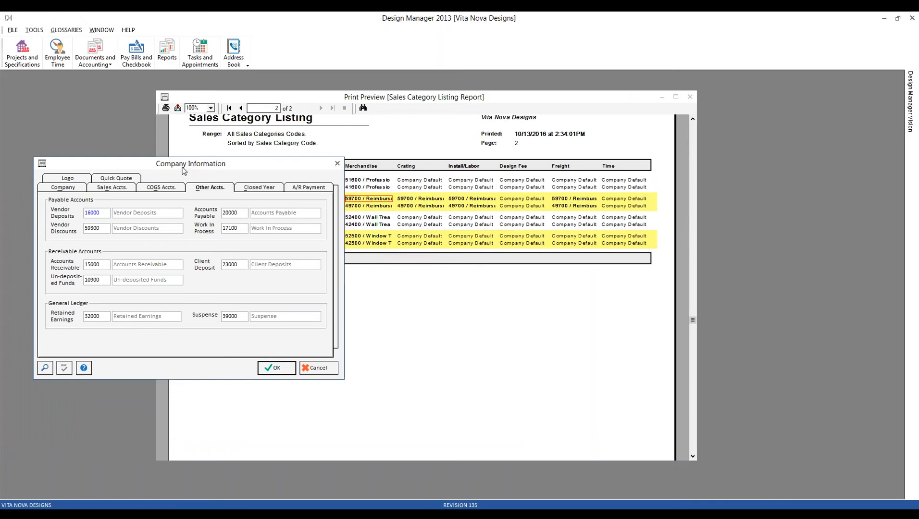
# Check the default Accounts Receivable, Client Deposit and Vendor Deposits accounts, and cancel the company information.
pyautogui.click(95, 264)
pyautogui.click(232, 264)
pyautogui.click(98, 216)
pyautogui.moveTo(173, 165); pyautogui.dragTo(123, 161)
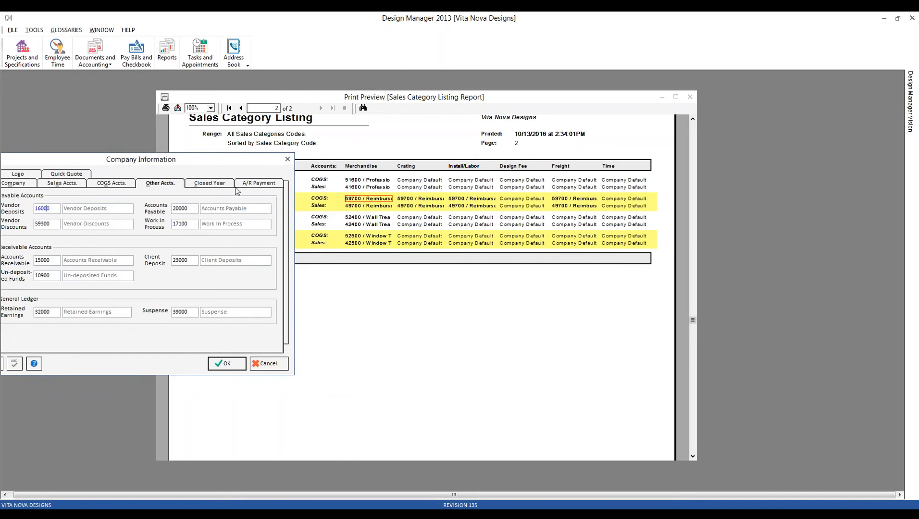
pyautogui.moveTo(187, 163); pyautogui.dragTo(241, 178)
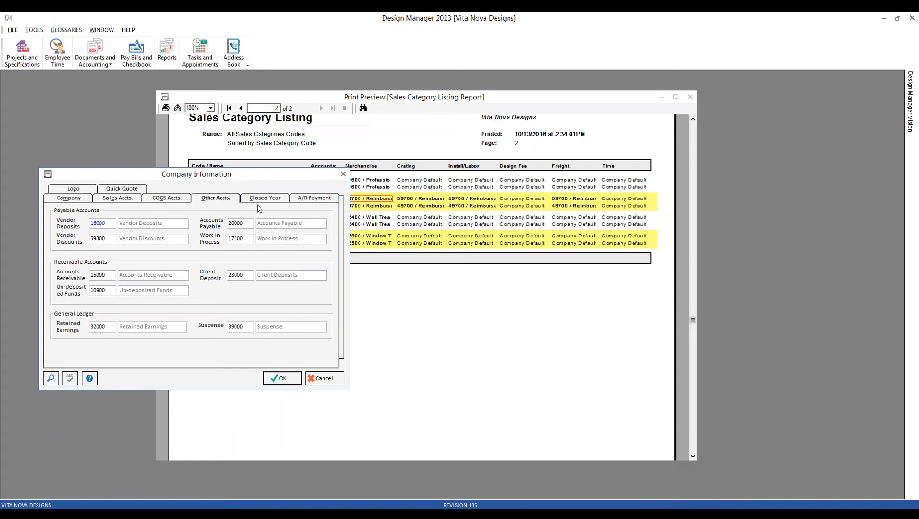
pyautogui.click(324, 378)
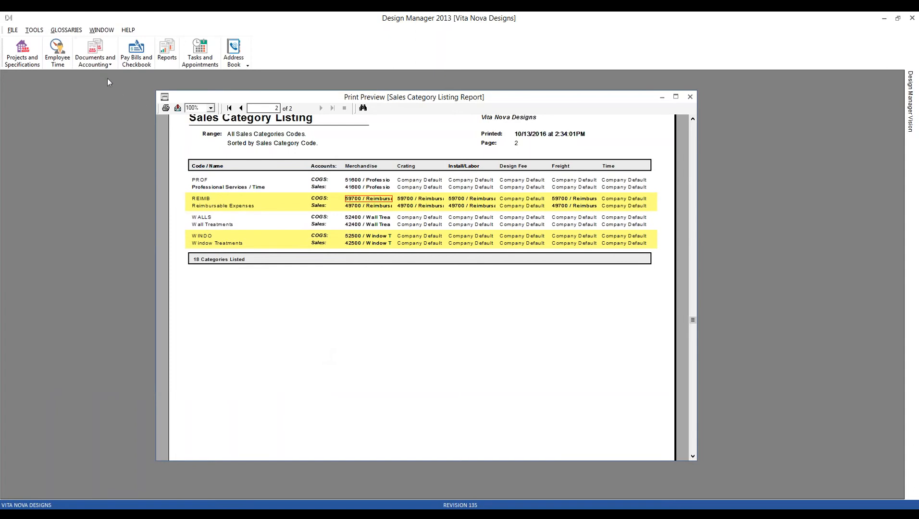
# Open the Account Glossary, reposition its window, and look through the asset accounts from Money Market to Accounts Receivable.
pyautogui.click(66, 30)
pyautogui.click(73, 44)
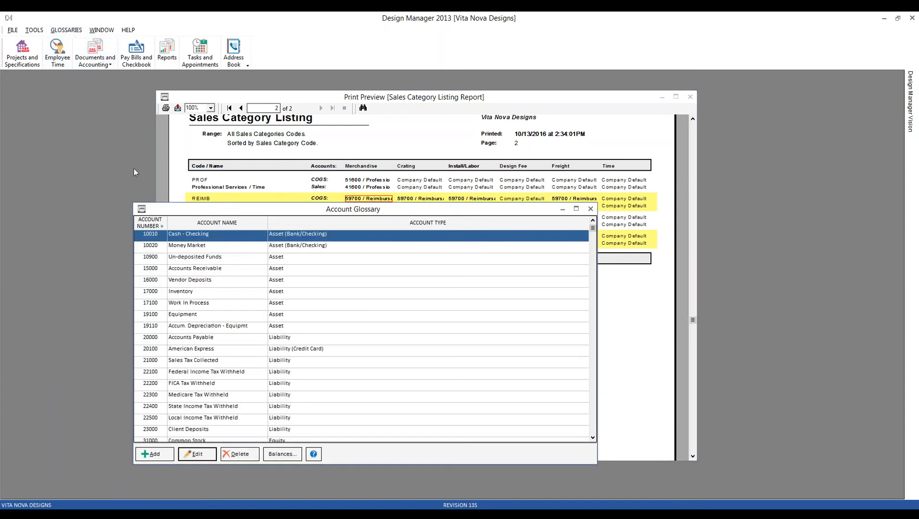
pyautogui.moveTo(140, 203); pyautogui.dragTo(75, 118)
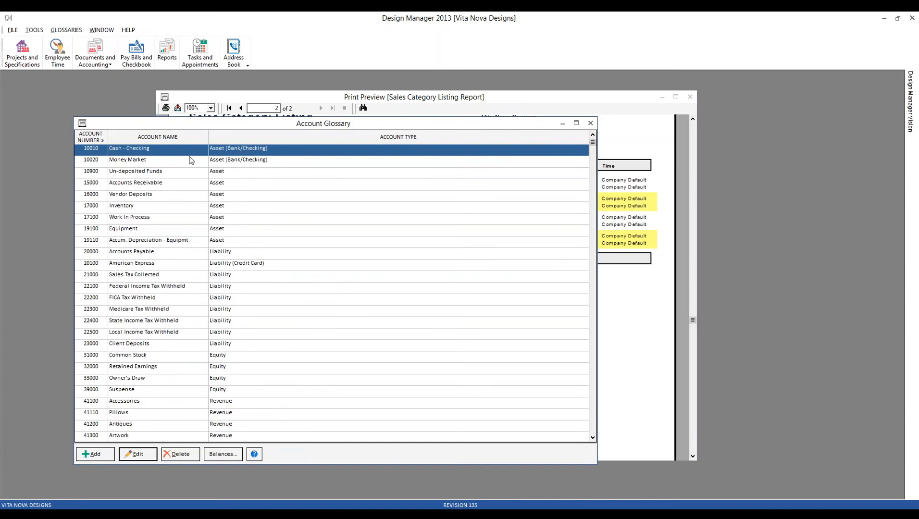
pyautogui.click(122, 162)
pyautogui.click(124, 174)
pyautogui.click(123, 184)
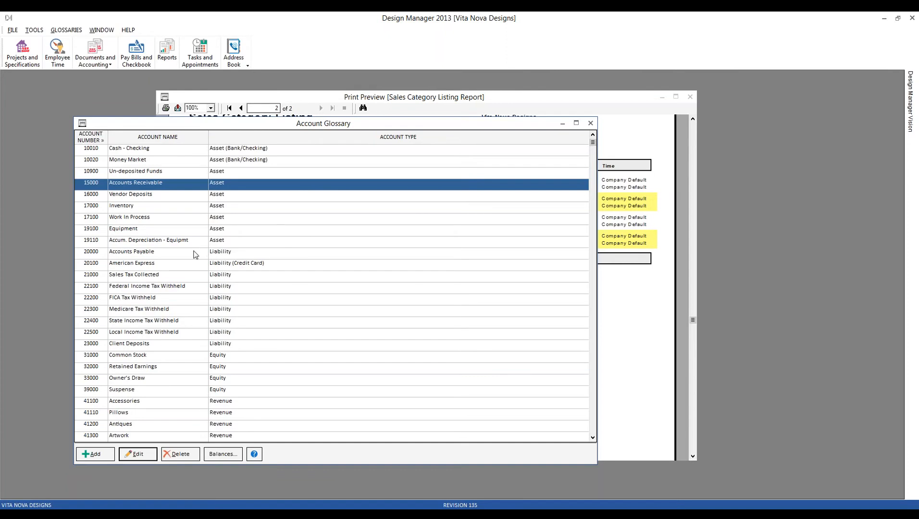
# Look through the liability accounts from Accounts Payable to Sales Tax Collected and the equity accounts from Common Stock to Suspense.
pyautogui.click(176, 258)
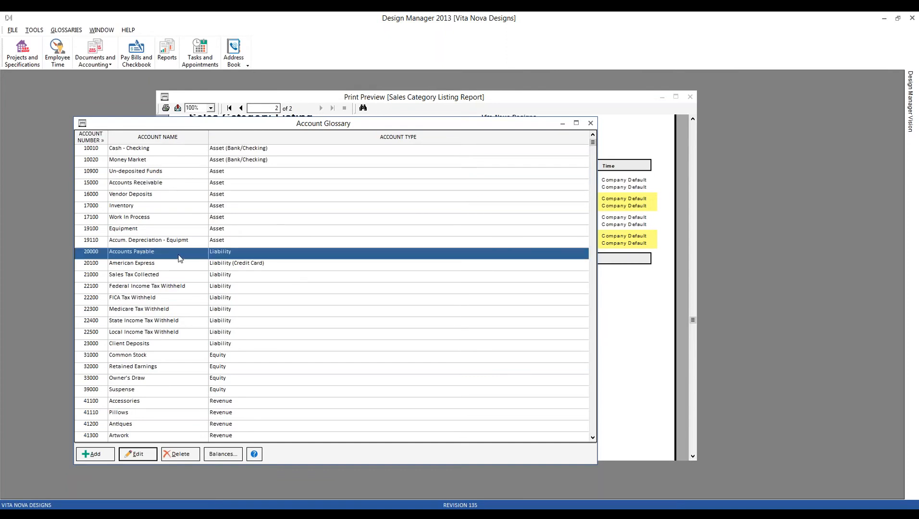
pyautogui.click(180, 267)
pyautogui.click(273, 278)
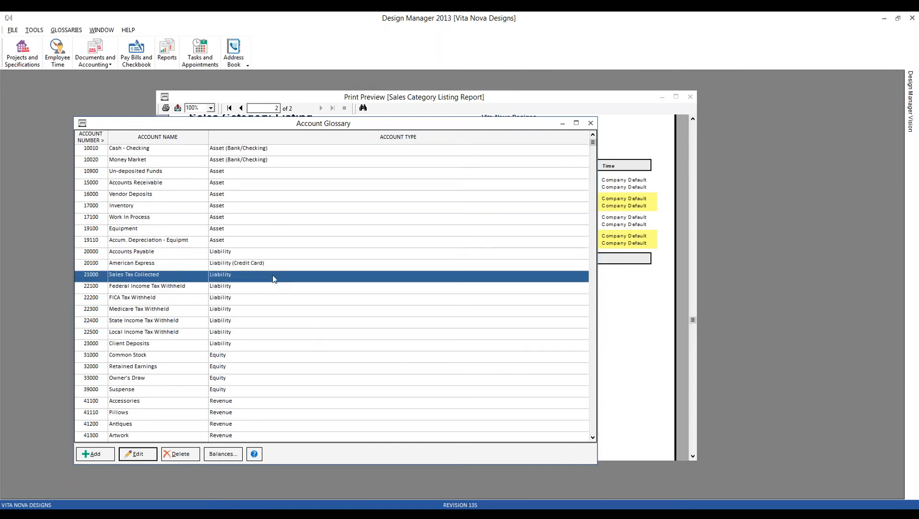
pyautogui.click(233, 360)
pyautogui.click(235, 368)
pyautogui.click(237, 380)
pyautogui.click(239, 391)
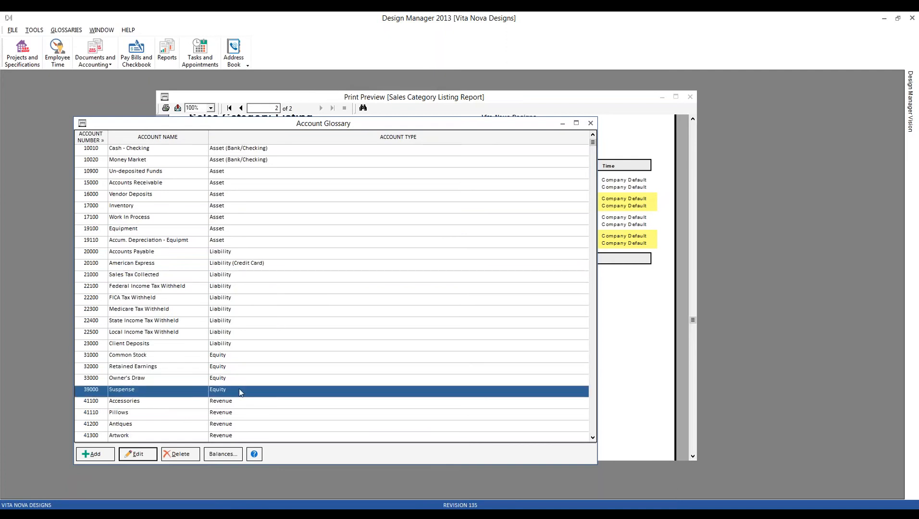
pyautogui.click(239, 390)
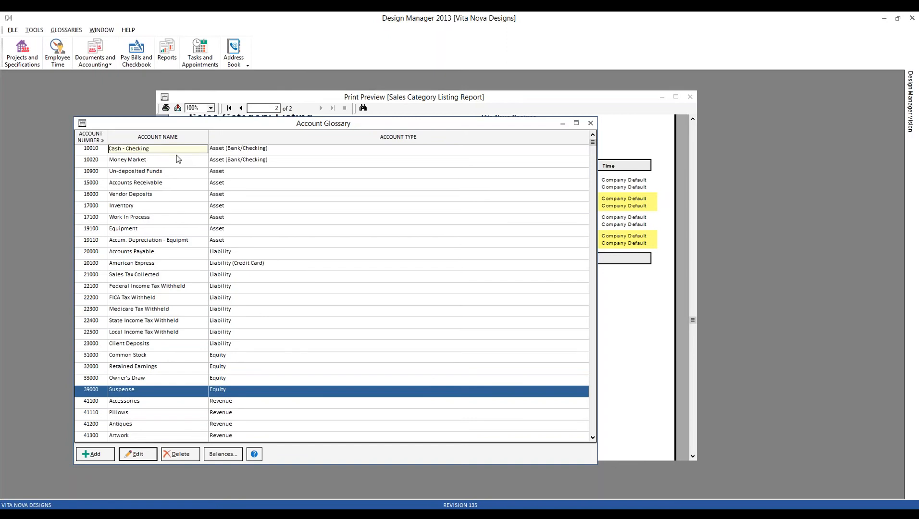
# Look through the revenue accounts from Accessories onward, down to the first Cost of Goods accounts.
pyautogui.click(152, 403)
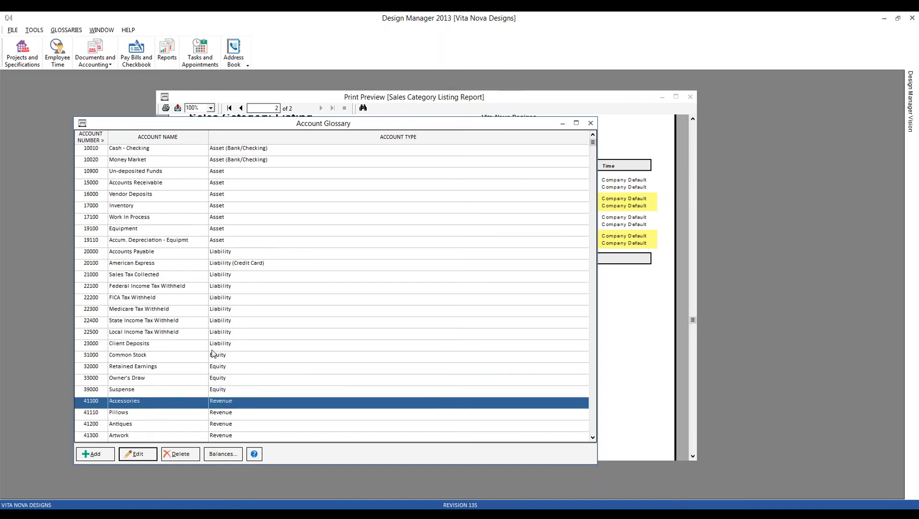
pyautogui.scroll(-6, 214, 356)
pyautogui.scroll(-4, 208, 338)
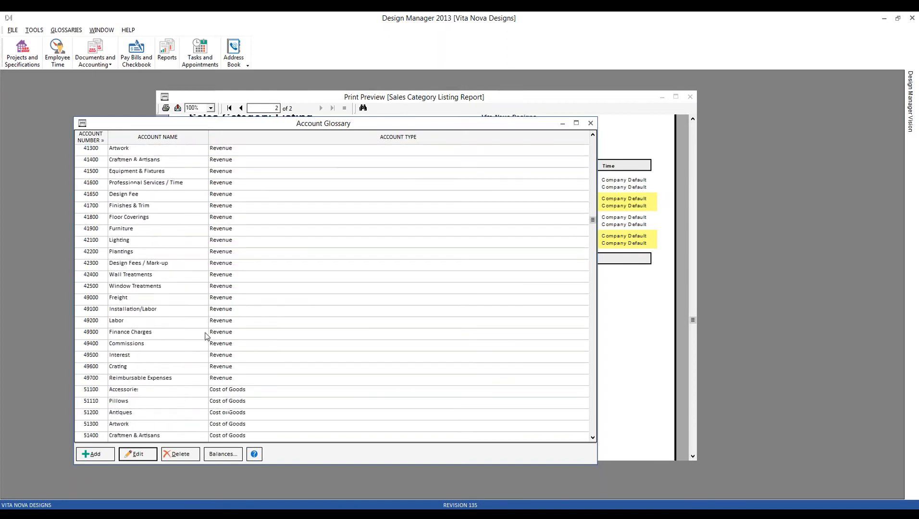
# Look over the first Cost of Goods accounts, and close the Account Glossary and the Sales Category Listing preview.
pyautogui.click(203, 335)
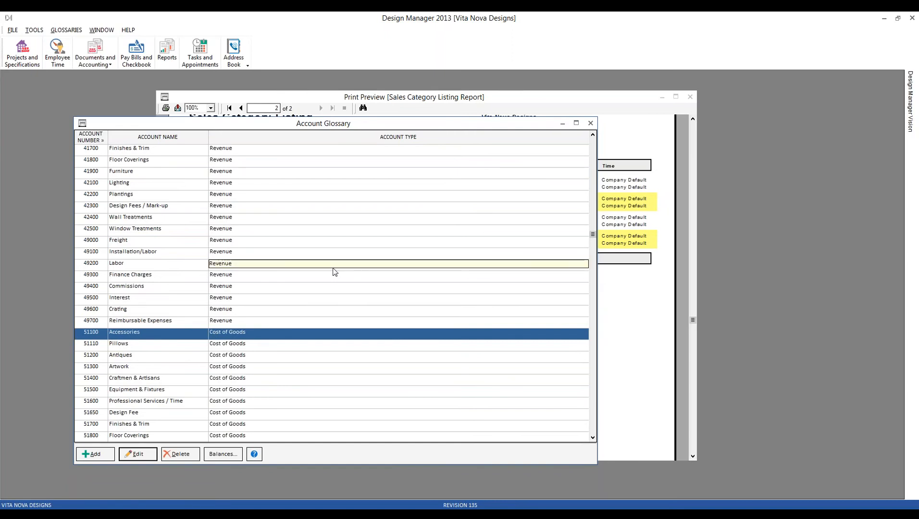
pyautogui.click(591, 123)
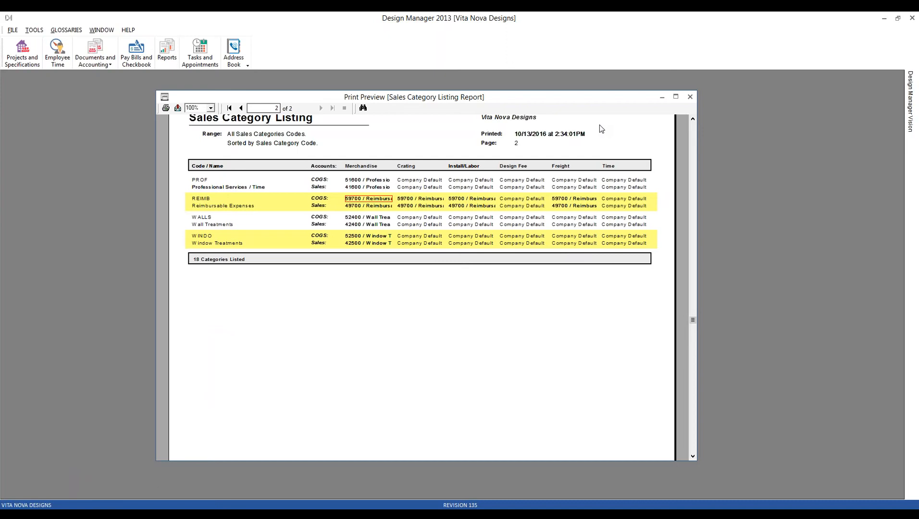
pyautogui.click(690, 97)
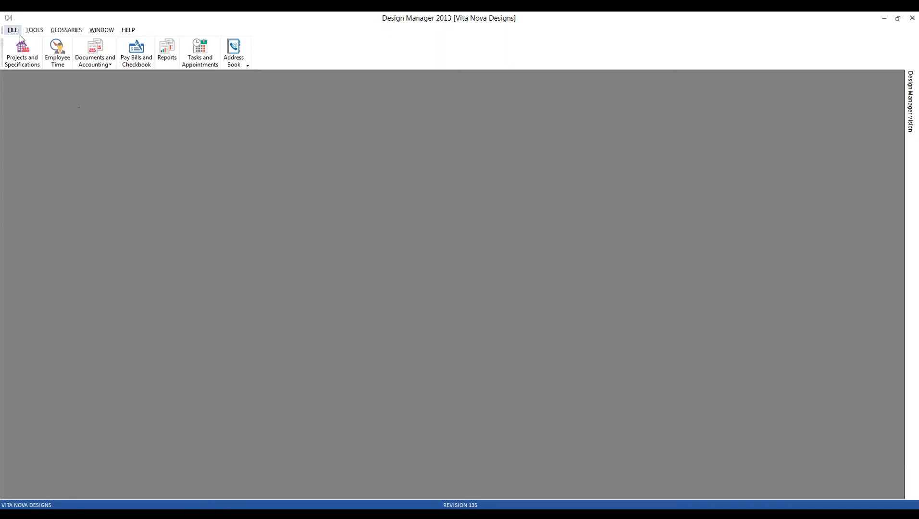
# Check the Sales Category of the Artwork for Guest Bedroom One item in project CAR01, and close it without saving.
pyautogui.click(28, 52)
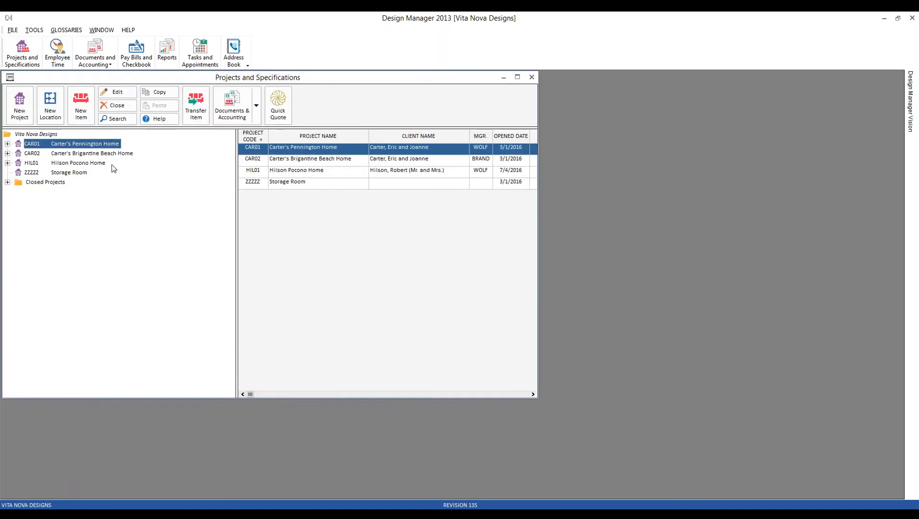
pyautogui.click(7, 144)
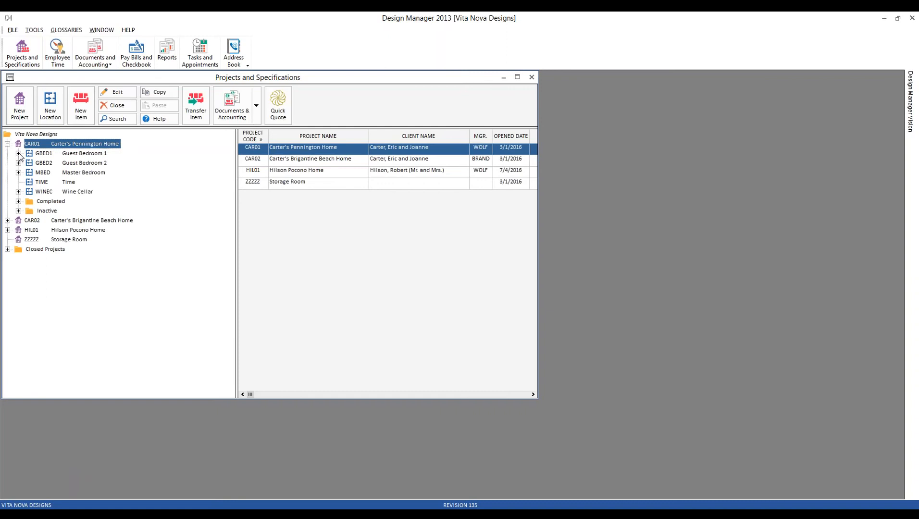
pyautogui.click(19, 153)
pyautogui.click(110, 230)
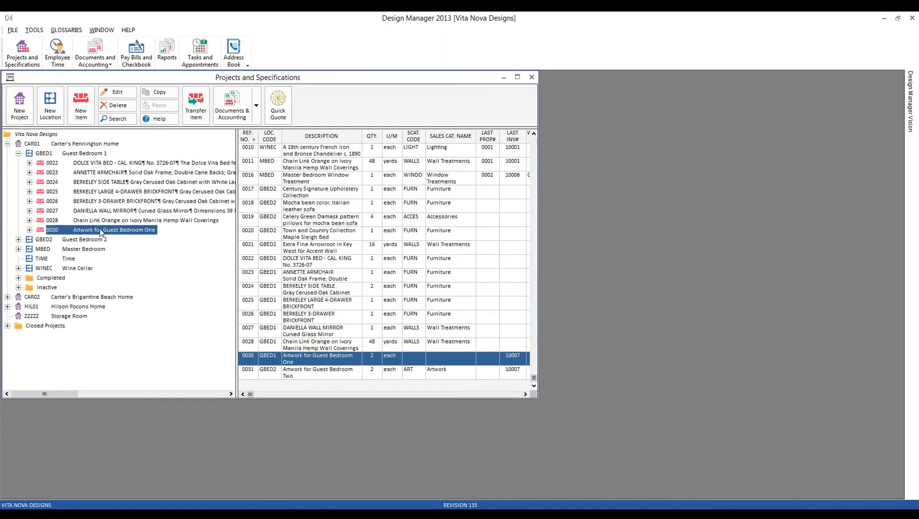
pyautogui.click(126, 93)
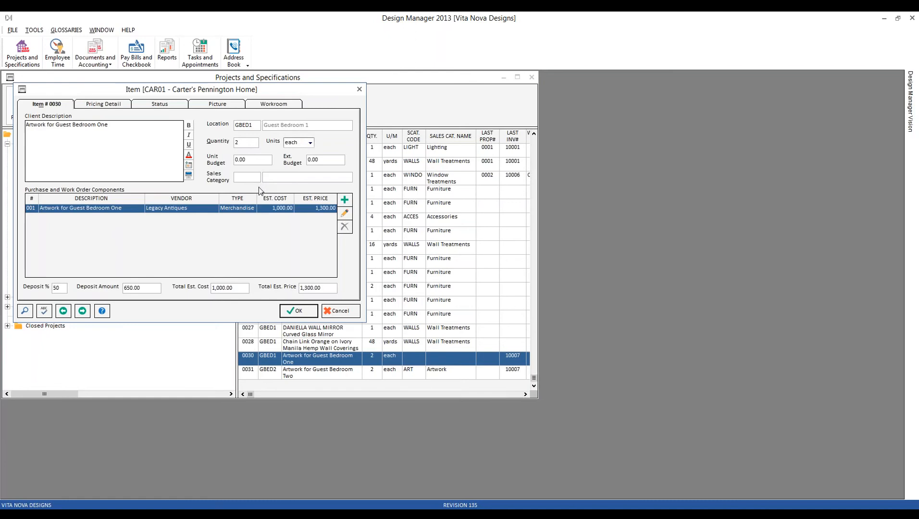
pyautogui.click(341, 311)
pyautogui.click(532, 77)
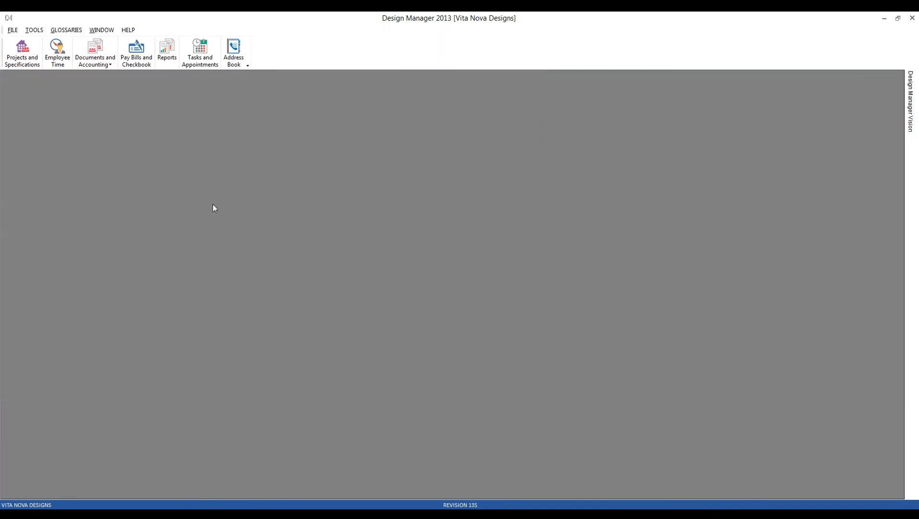
# Enable Require Sales Cat. in the general advanced options of the company settings and save the company information.
pyautogui.click(12, 30)
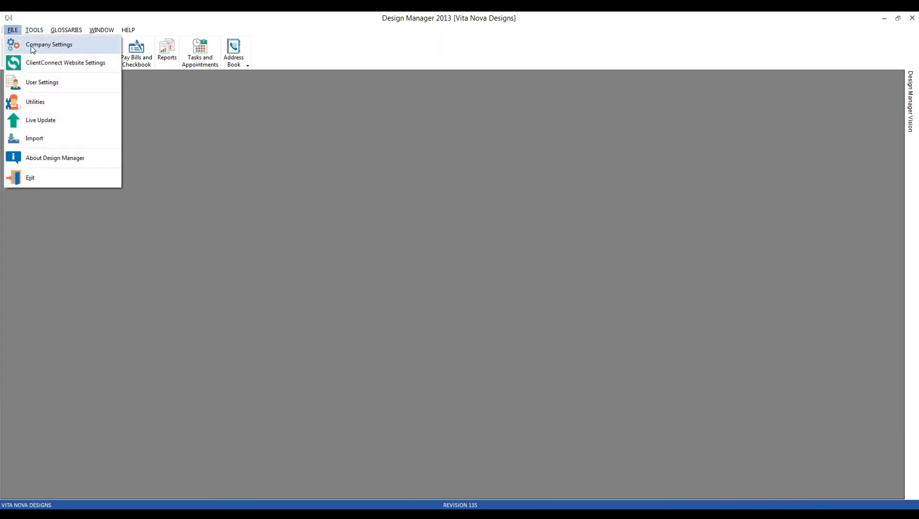
pyautogui.click(49, 44)
pyautogui.click(138, 264)
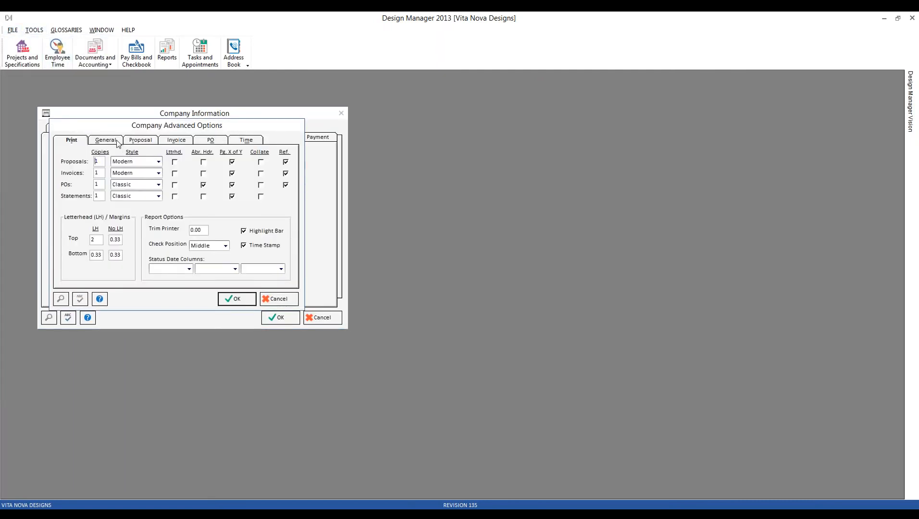
pyautogui.click(117, 142)
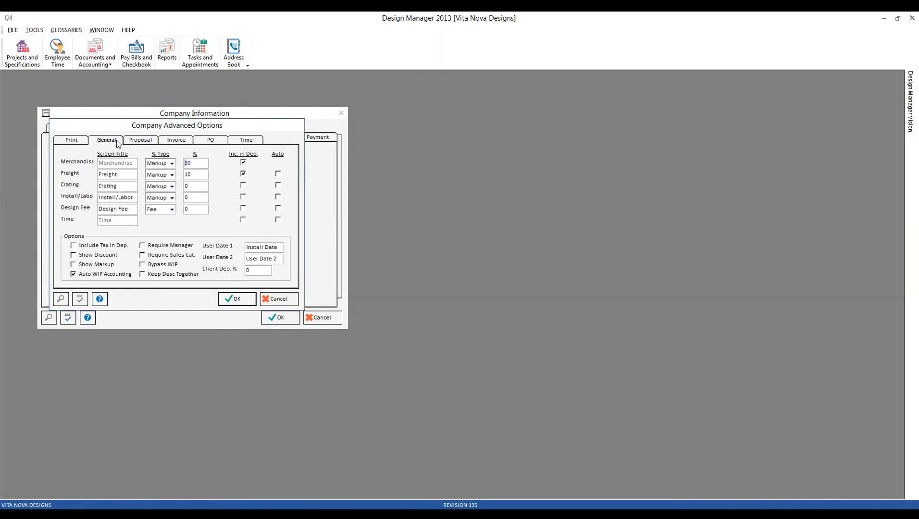
pyautogui.click(157, 256)
pyautogui.click(158, 259)
pyautogui.click(245, 299)
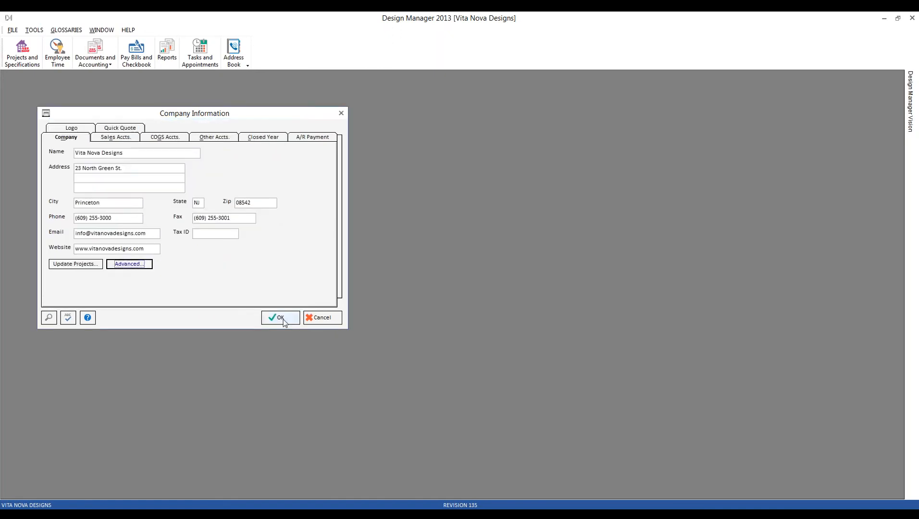
pyautogui.click(281, 317)
# Open the Artwork for Guest Bedroom One item in project CAR01 and try to save it without a sales category.
pyautogui.click(21, 58)
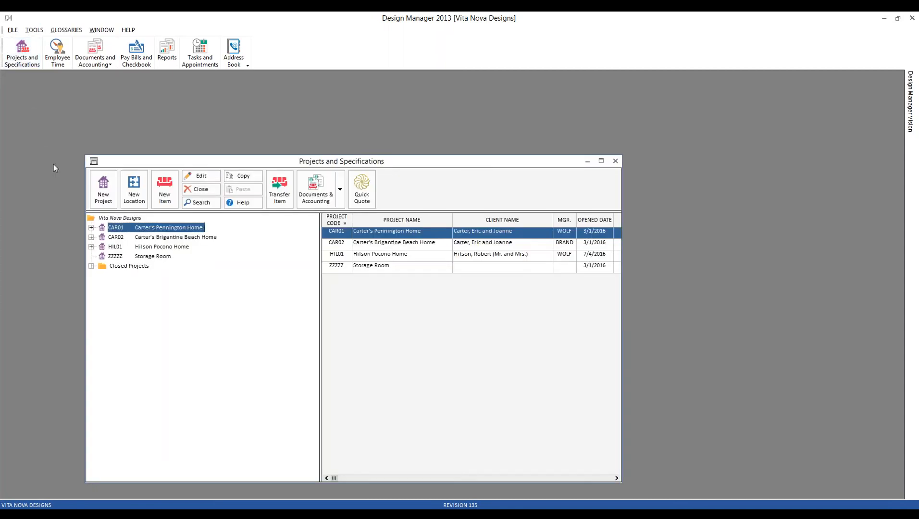
pyautogui.click(91, 227)
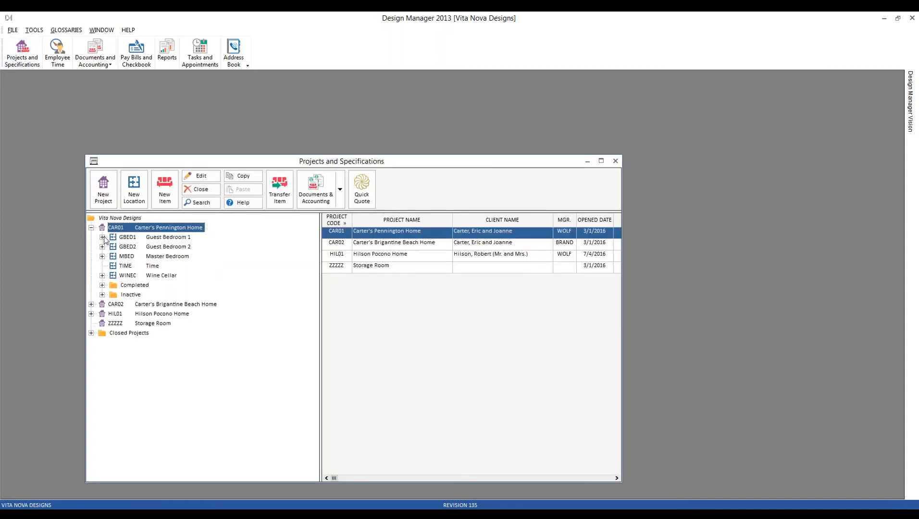
pyautogui.click(102, 237)
pyautogui.click(185, 314)
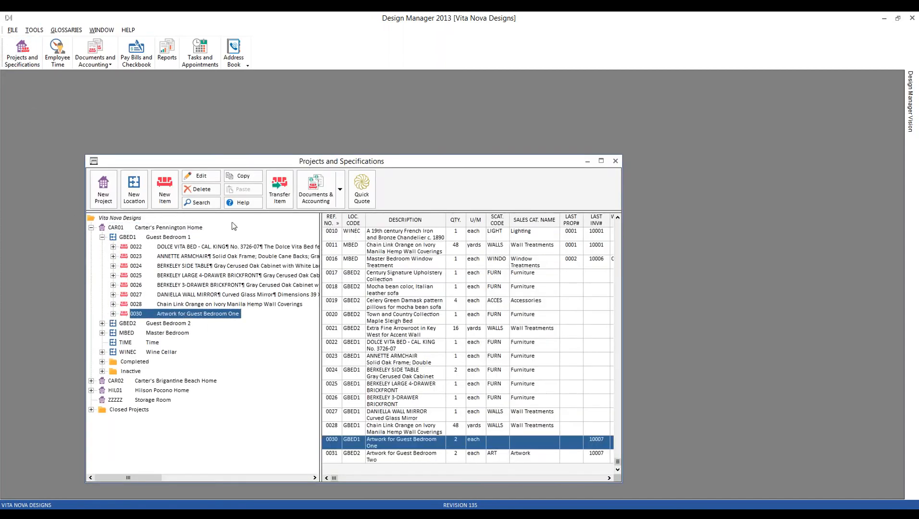
pyautogui.click(202, 177)
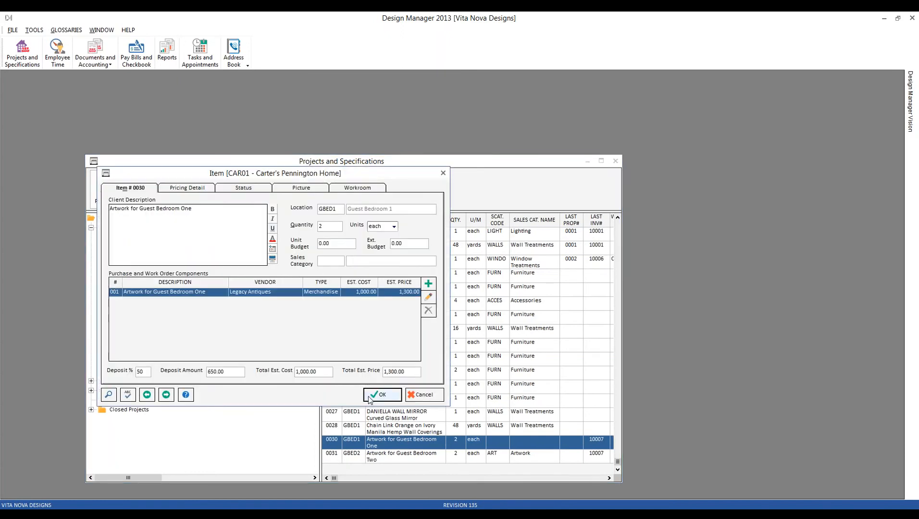
pyautogui.click(382, 394)
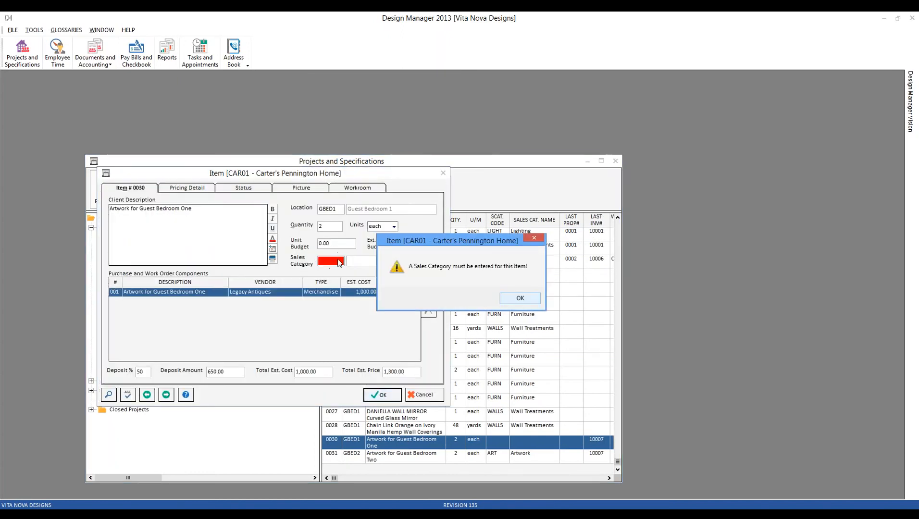
pyautogui.click(517, 299)
# Assign the ART (Artwork) sales category to the item, save it, and close Projects and Specifications.
pyautogui.click(109, 396)
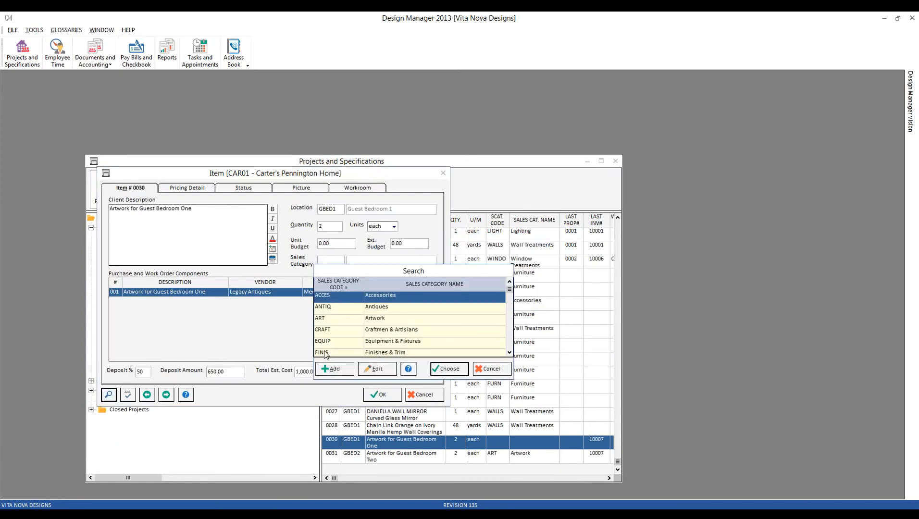
pyautogui.click(356, 322)
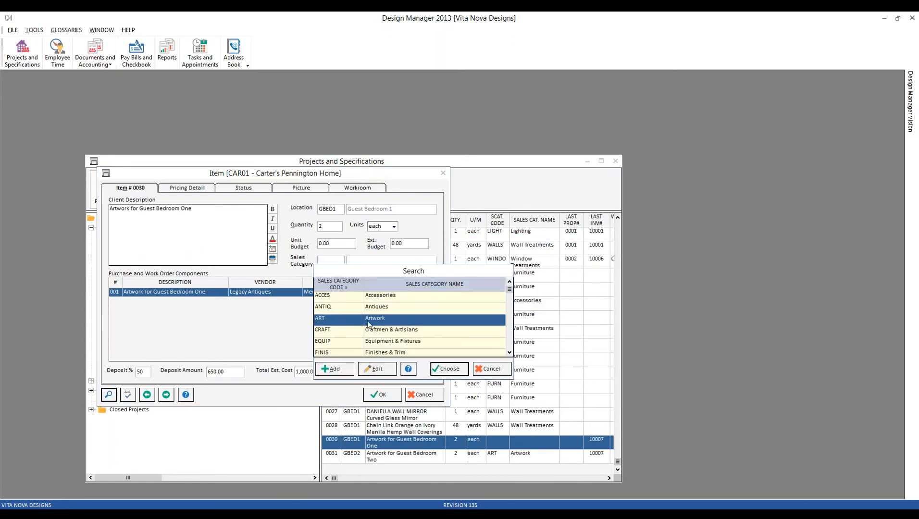
pyautogui.click(460, 370)
pyautogui.click(382, 396)
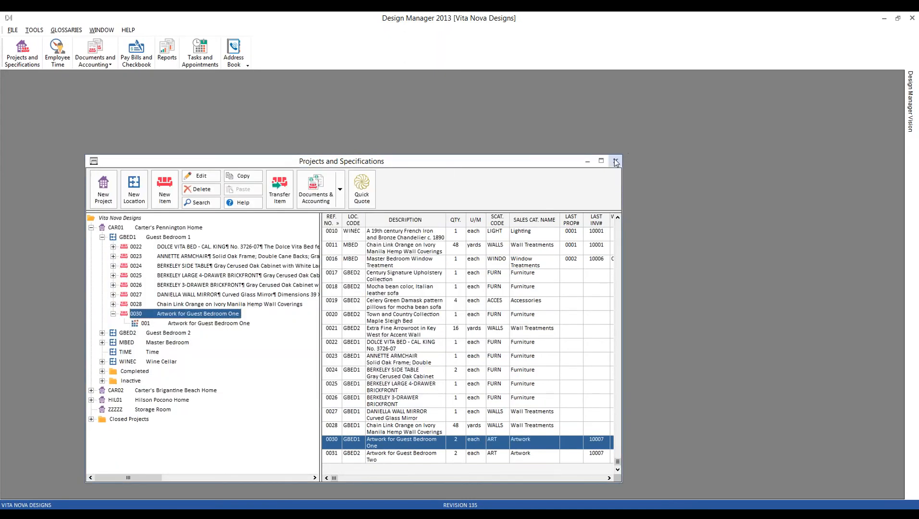
pyautogui.click(615, 161)
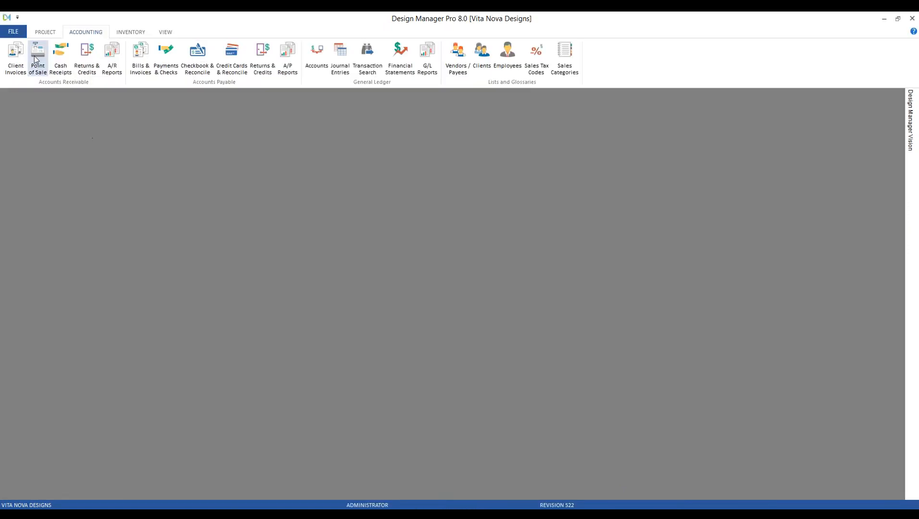
# In Design Manager Pro 8.0, enable Require S. Cat. in the company's general advanced options and save the company information.
pyautogui.click(17, 32)
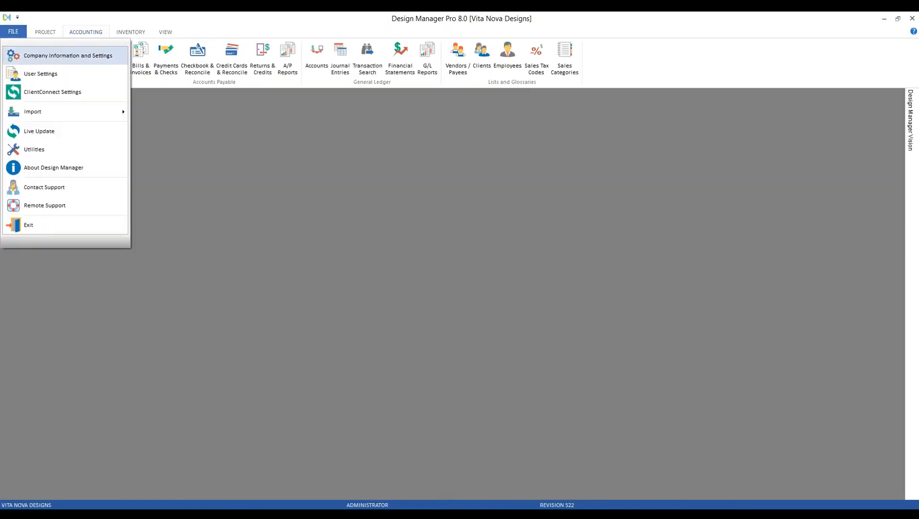
pyautogui.click(67, 56)
pyautogui.click(419, 408)
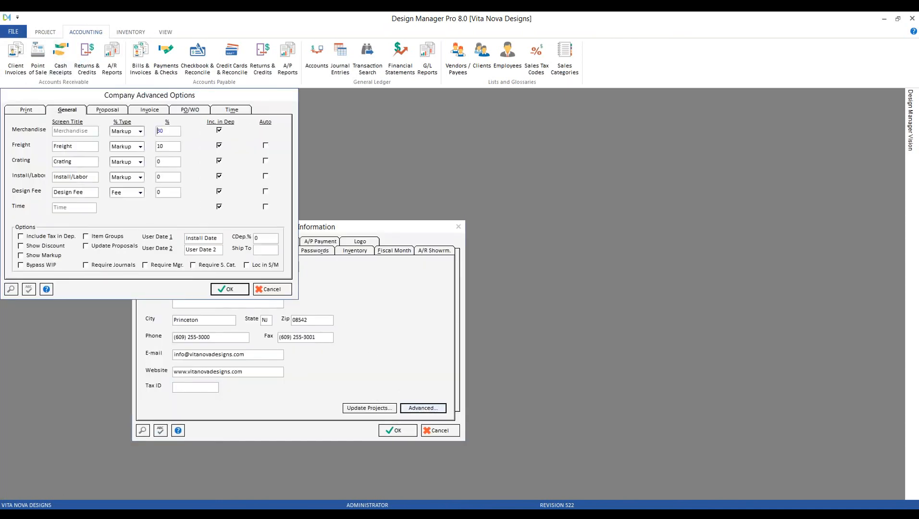
pyautogui.click(213, 266)
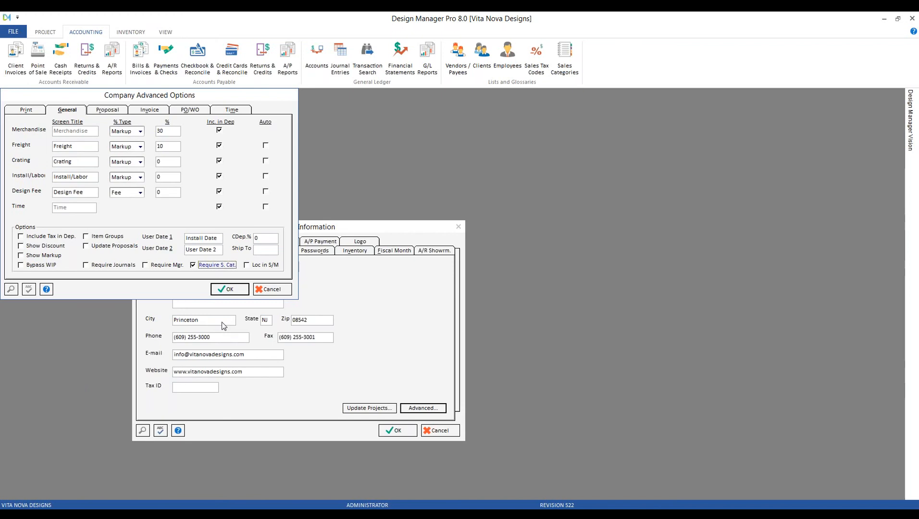
pyautogui.click(239, 290)
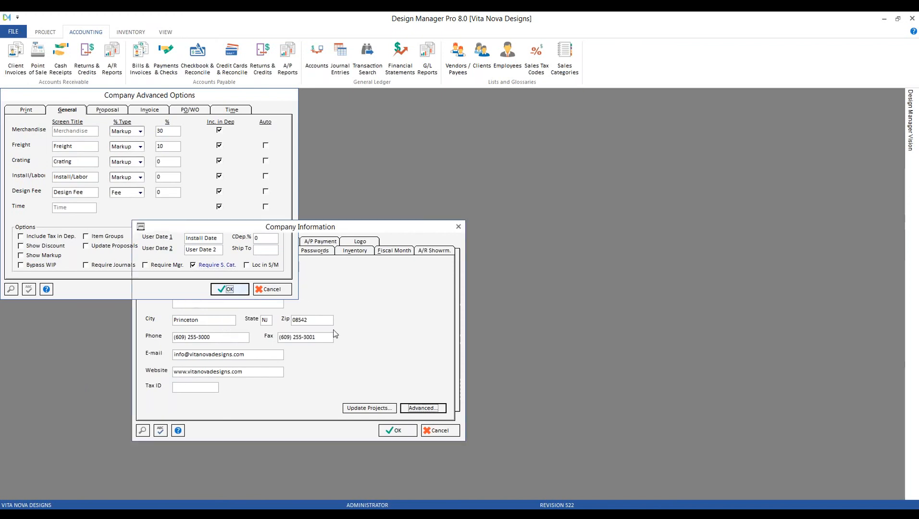
pyautogui.click(408, 431)
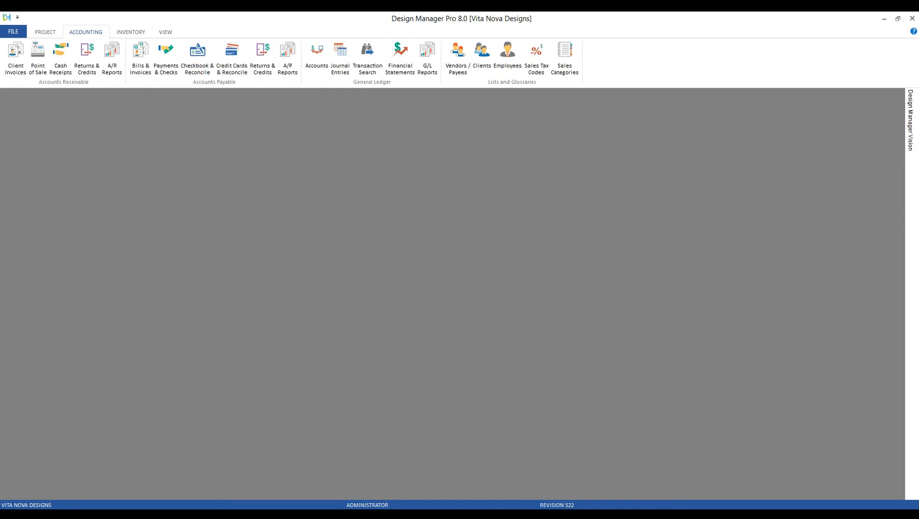